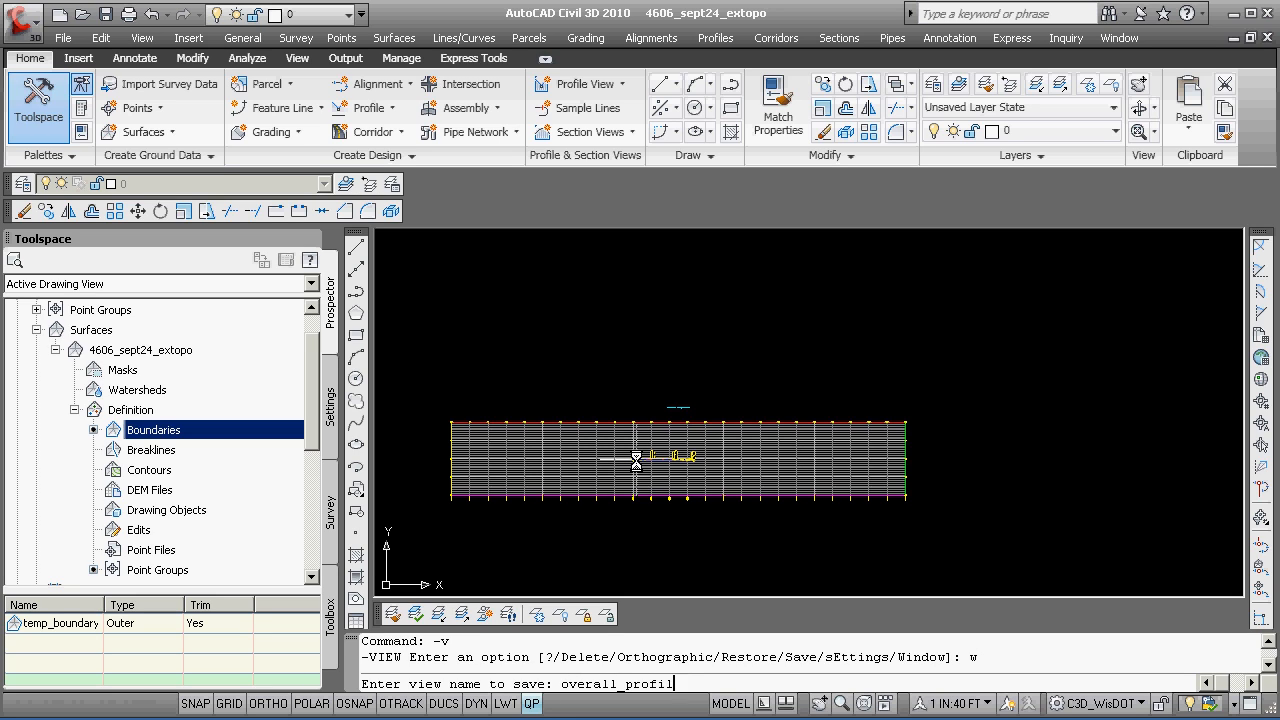
- Save a named view called overall_profile, windowed around the whole profile view grid
text(e)
key(Return)
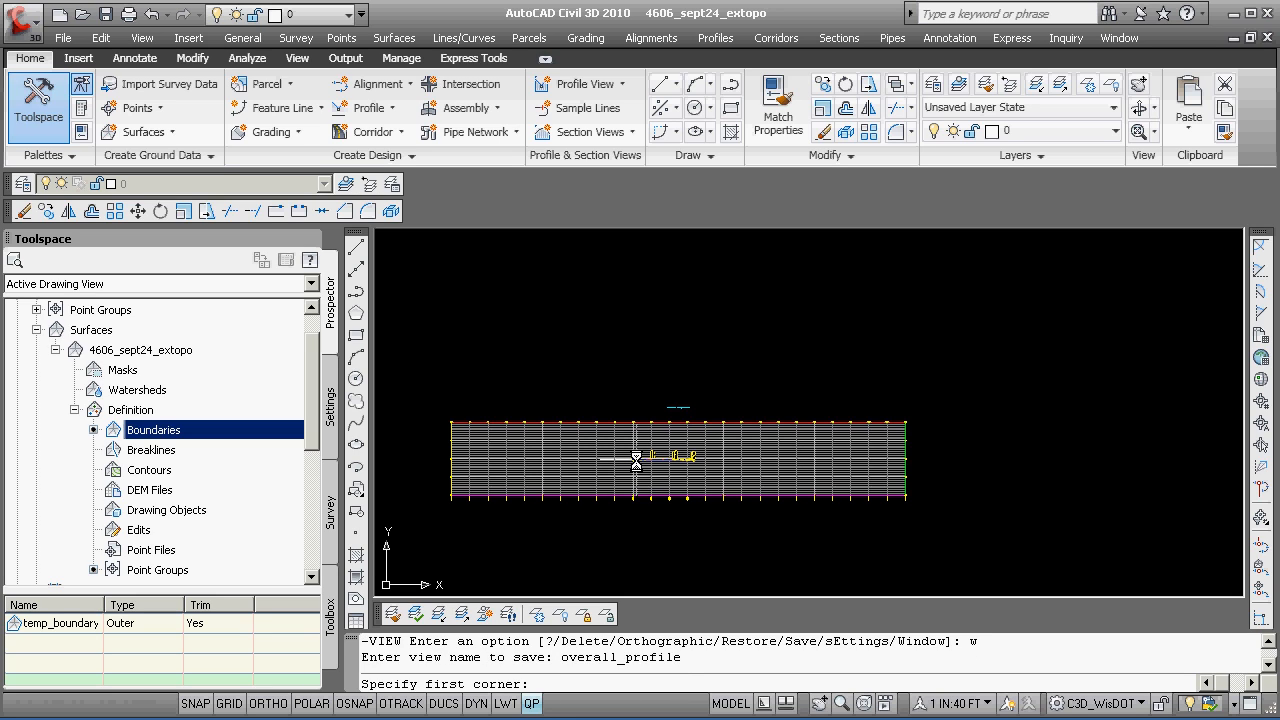
click(446, 510)
click(925, 396)
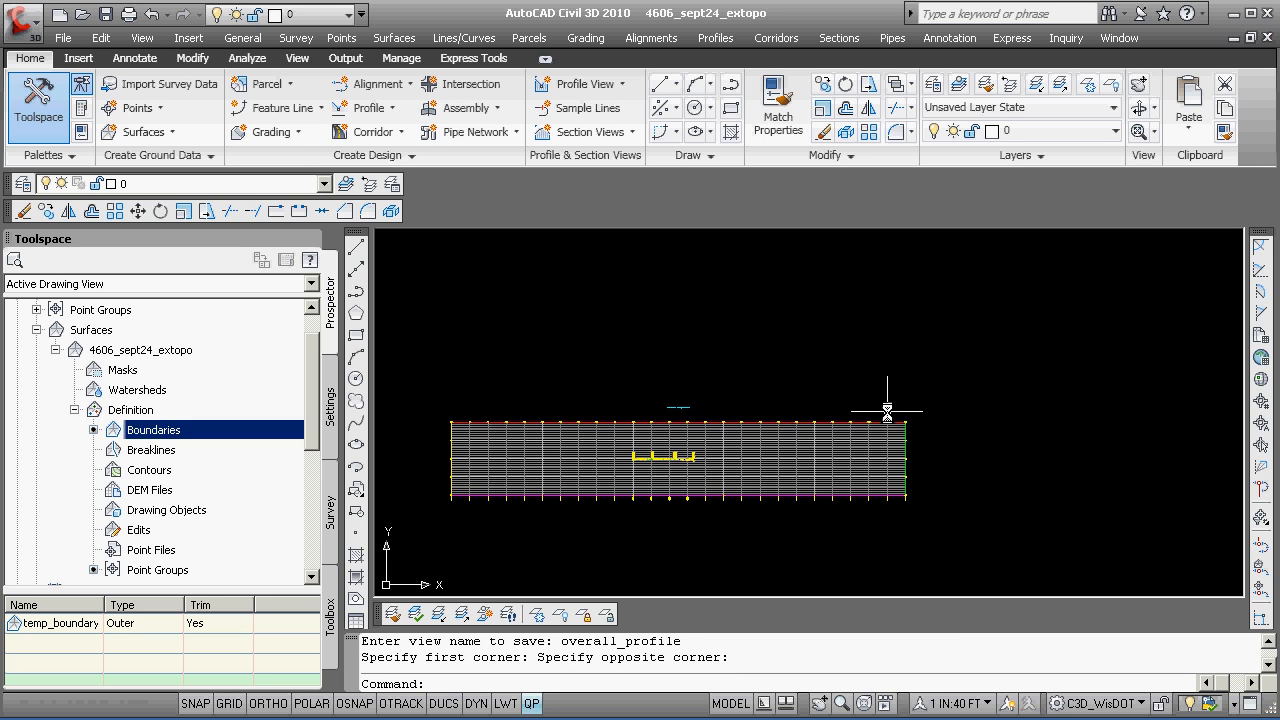
- Make Overall_plan the current view with the View Manager
text(-v)
key(Return)
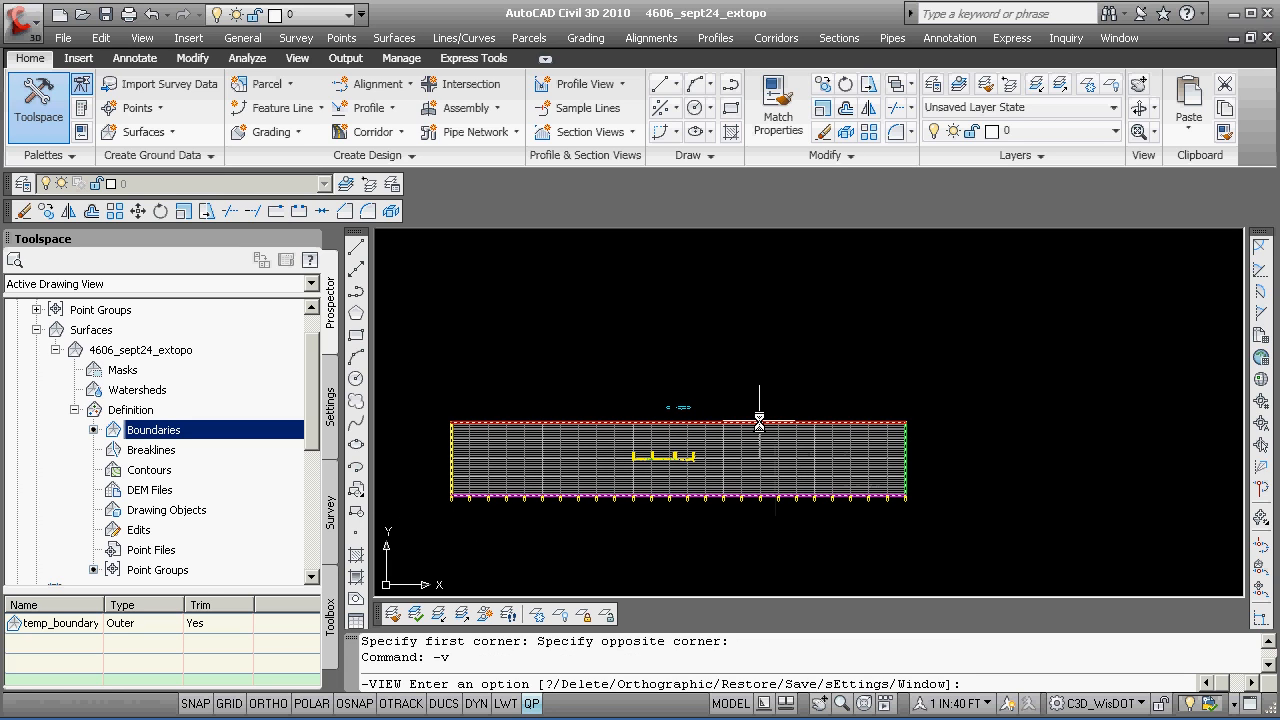
key(Escape)
text(v)
key(Return)
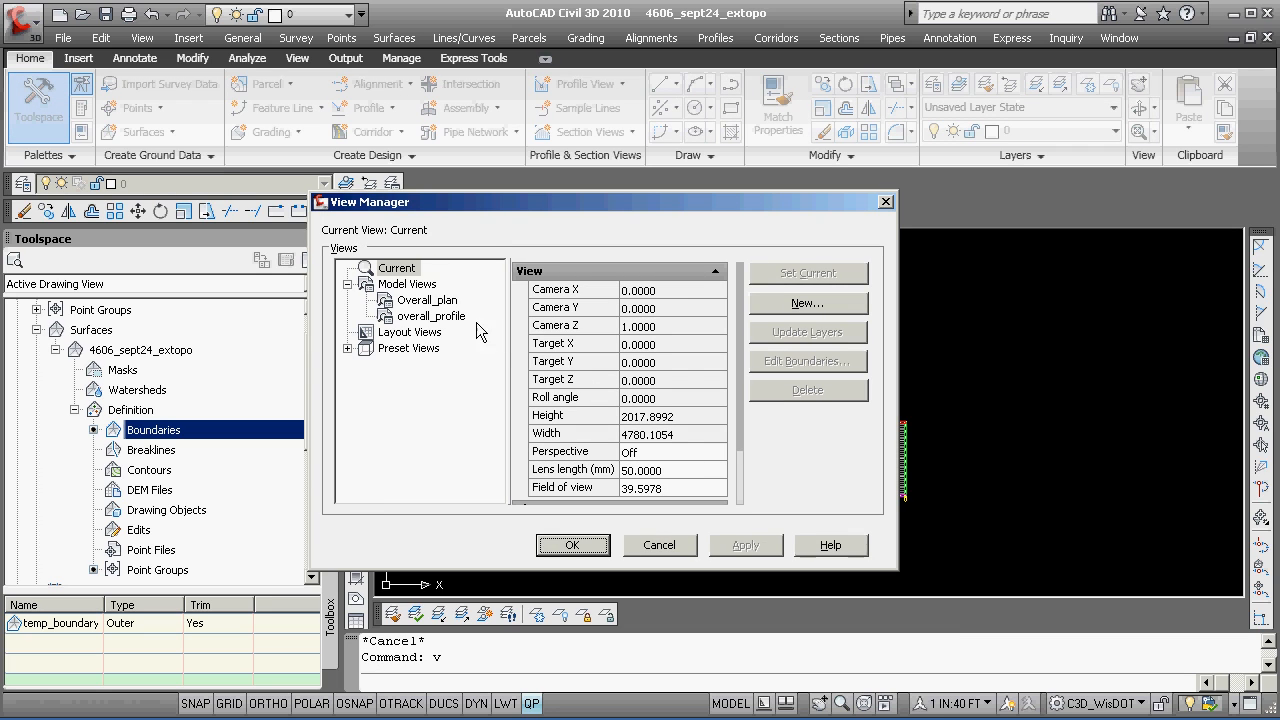
click(441, 302)
click(800, 275)
click(583, 546)
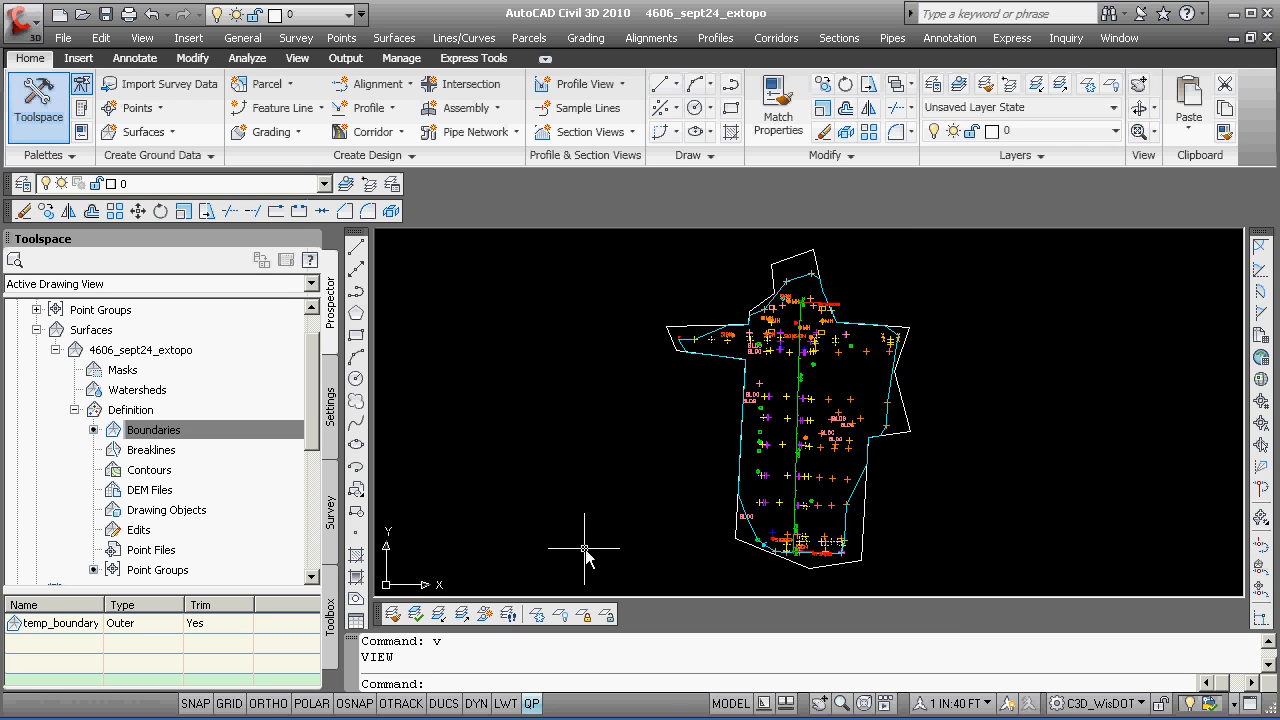
- Try to switch to the overall_profile view with the View Manager
text(v)
key(Return)
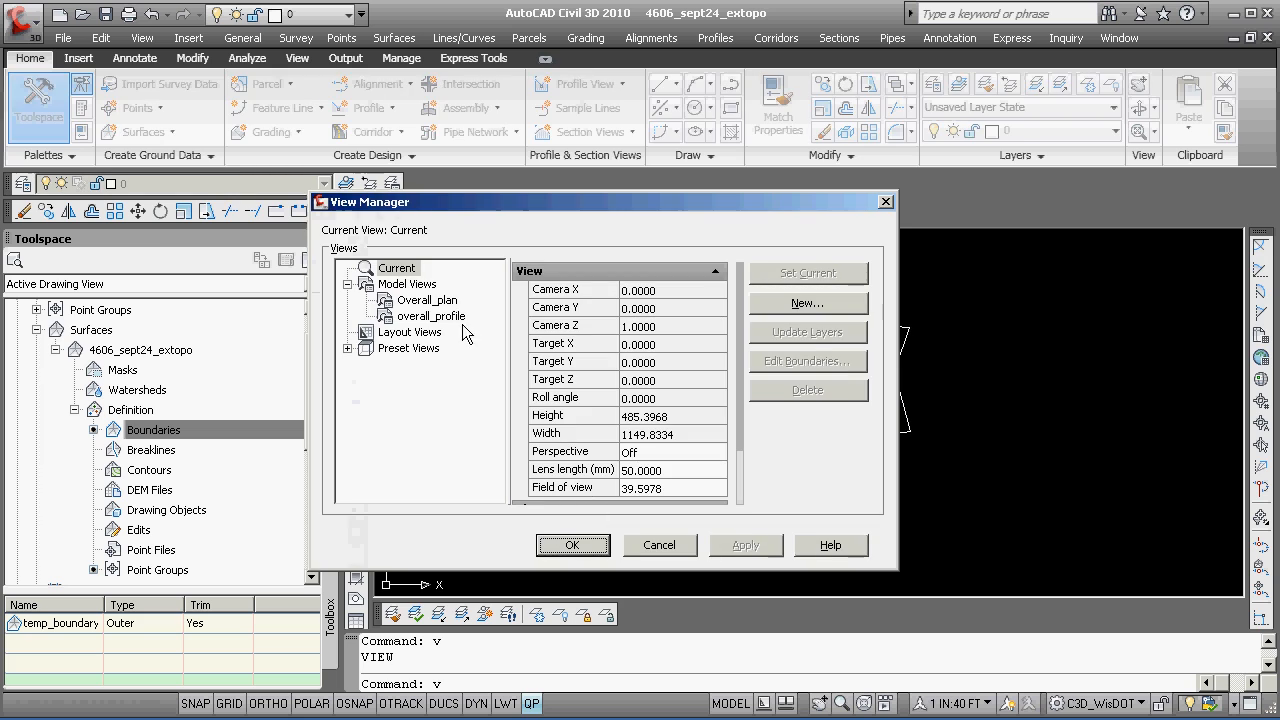
click(449, 314)
click(577, 545)
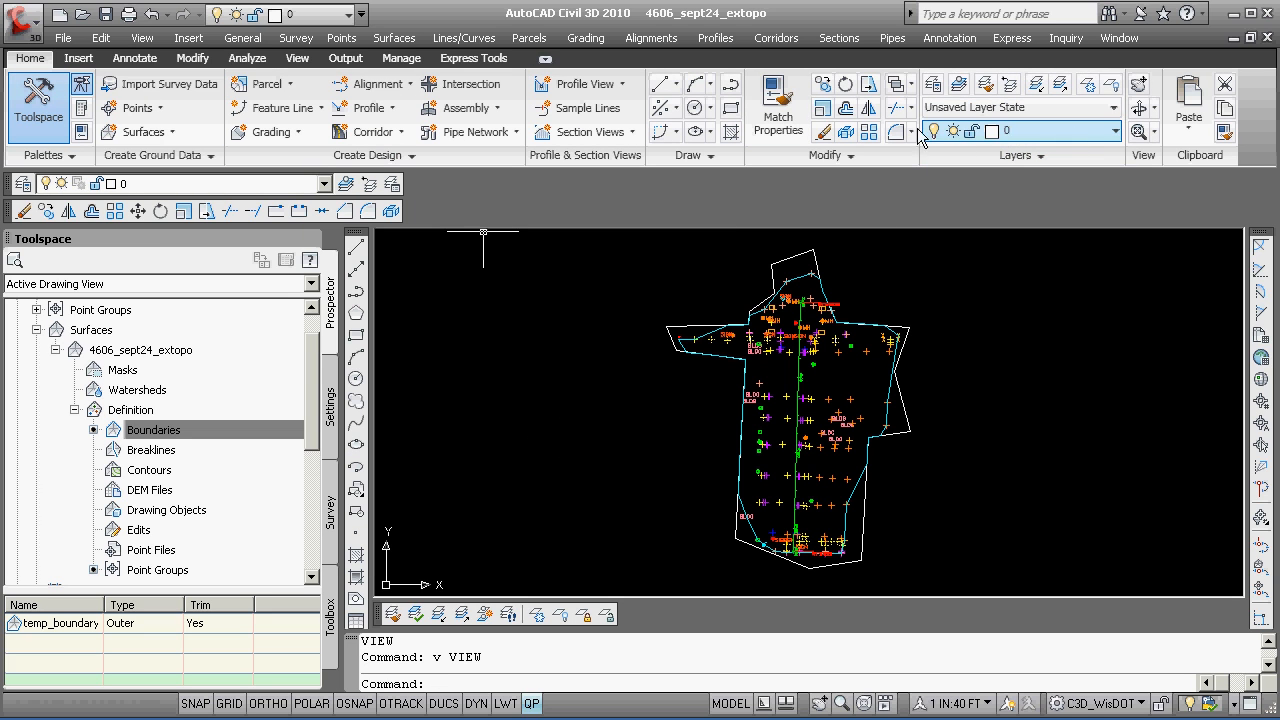
click(142, 38)
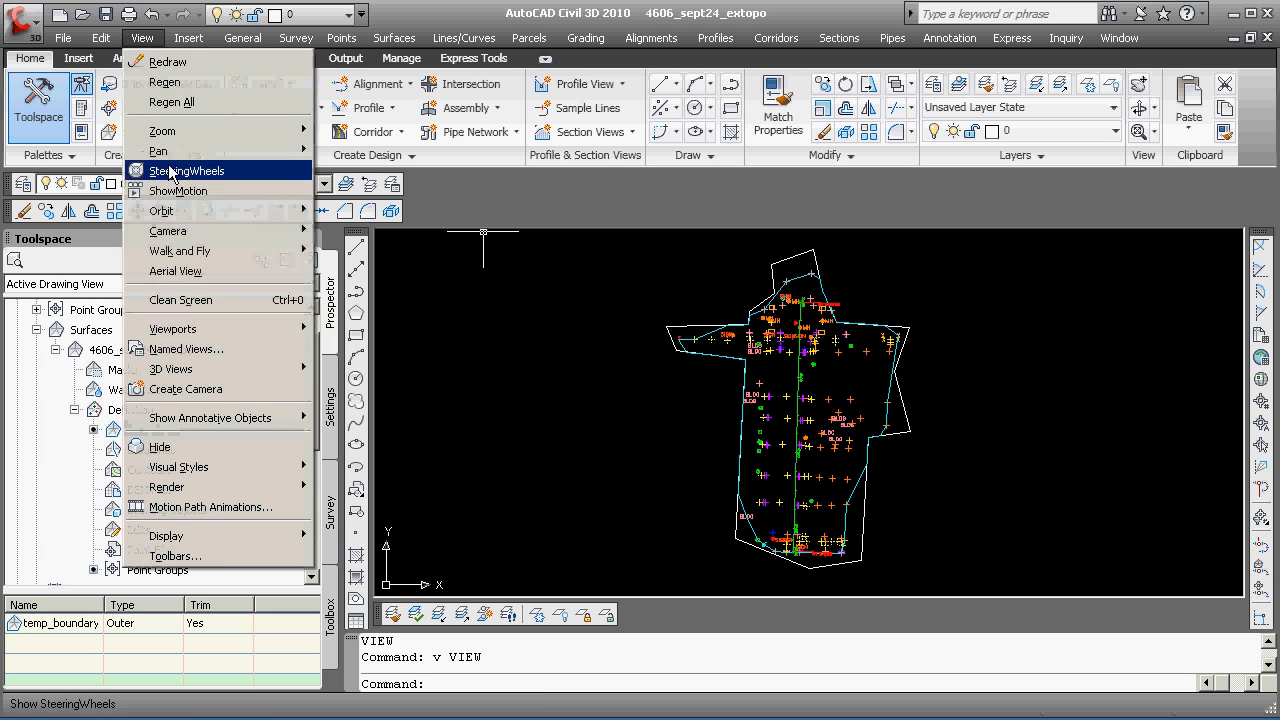
click(517, 388)
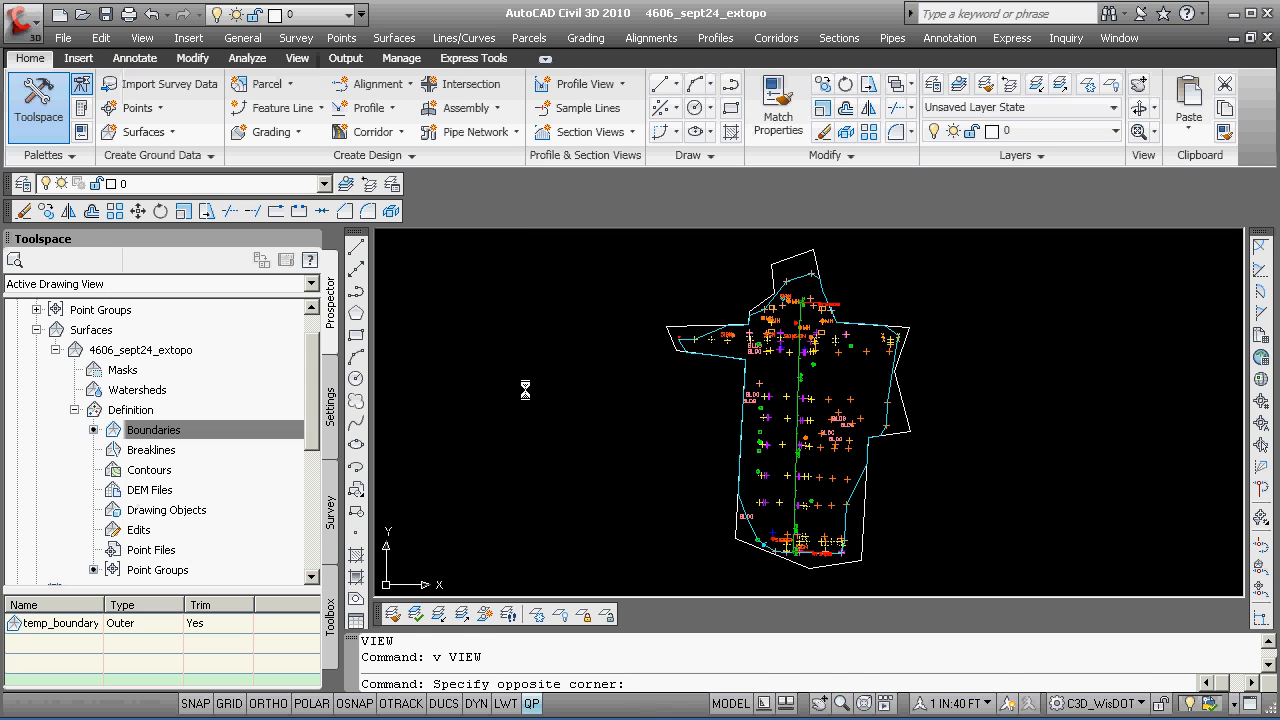
key(Escape)
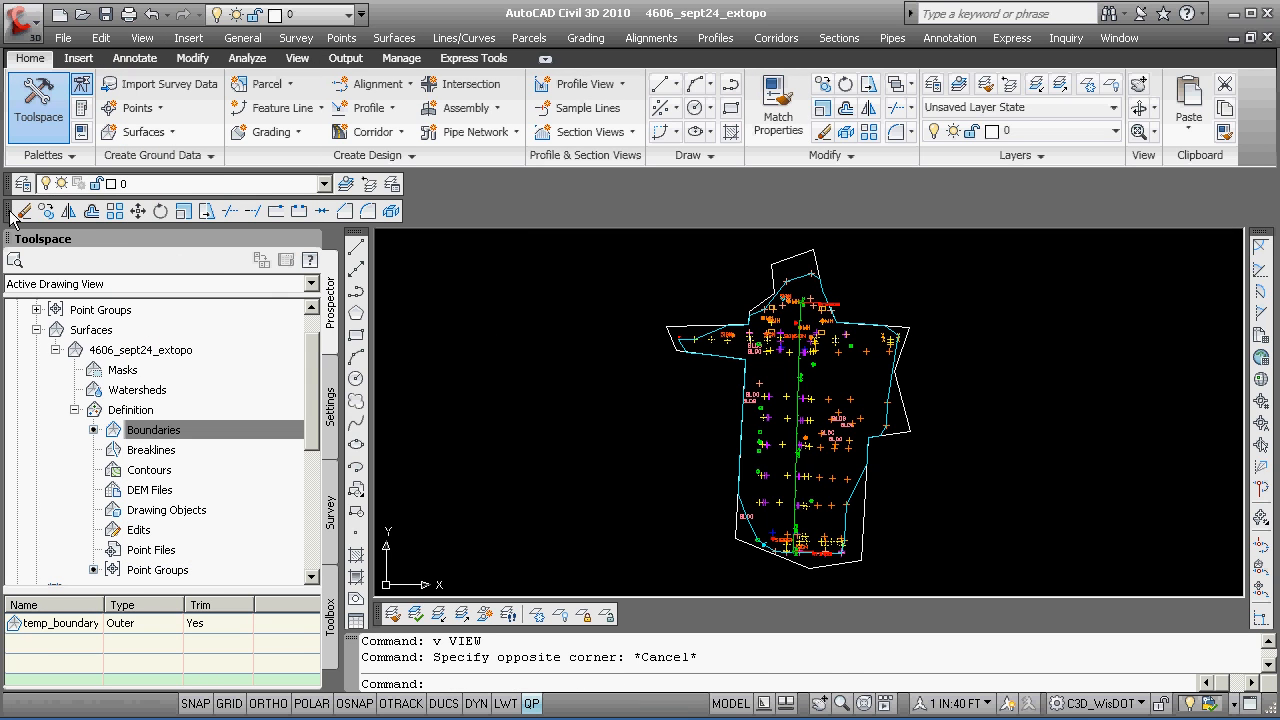
- Display the View toolbar and restore the Overall_plan named view from it
right_click(11, 215)
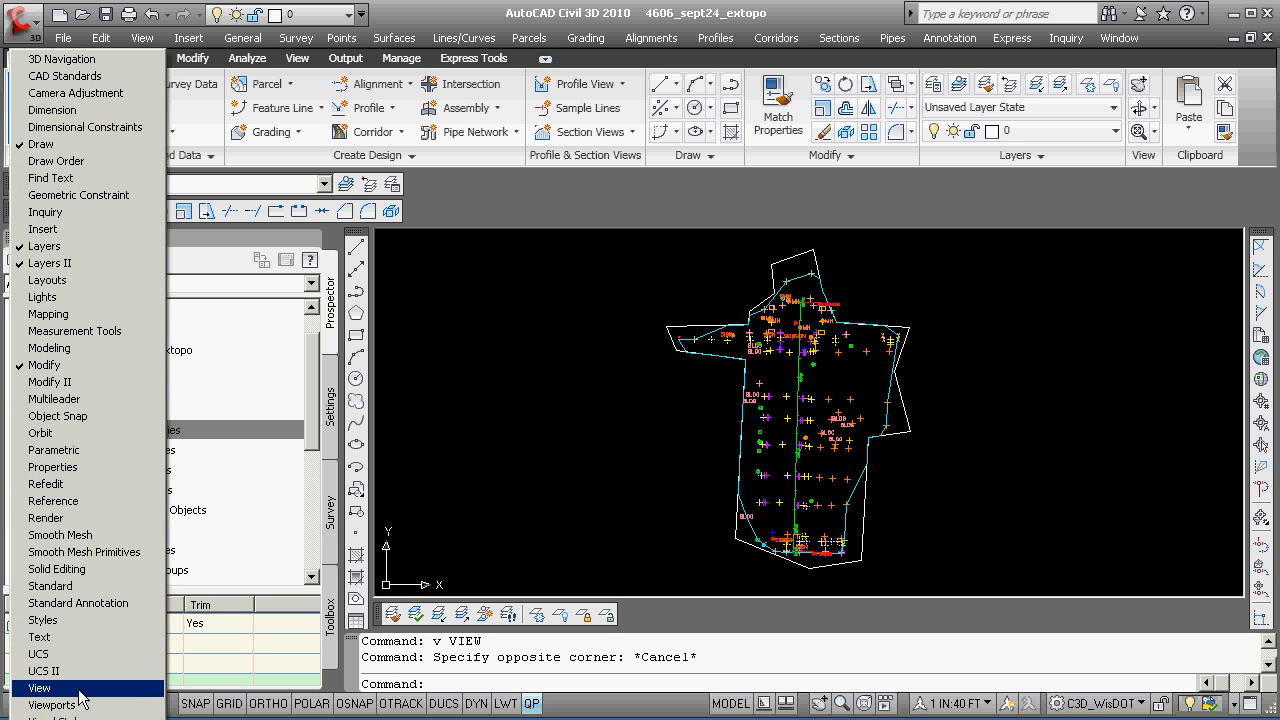
click(40, 688)
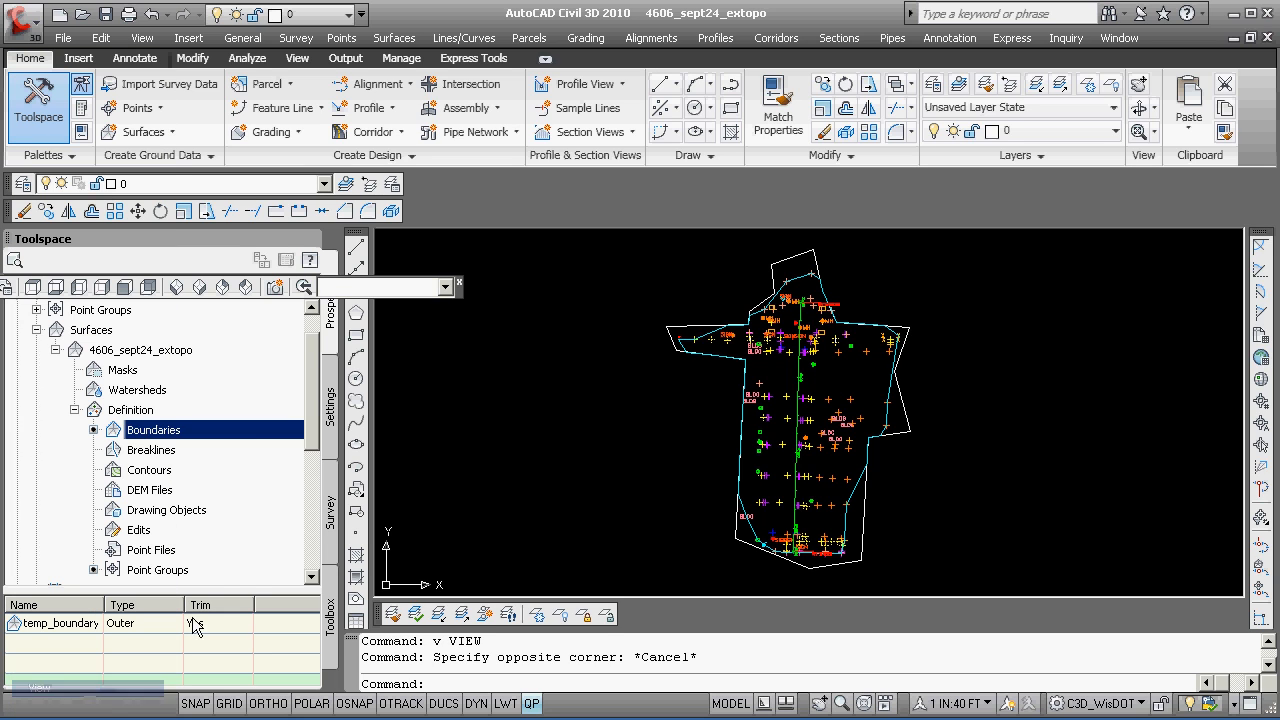
click(447, 289)
click(420, 300)
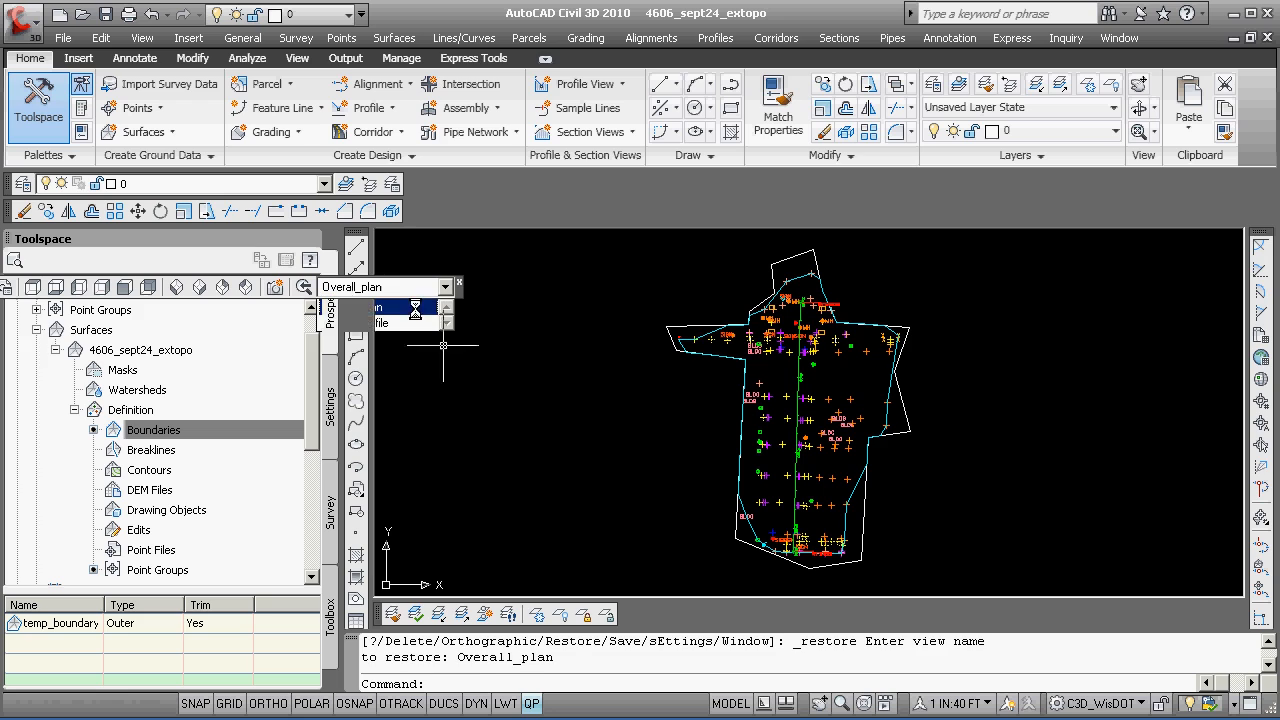
- Switch to the overall_profile named view and return to Overall_plan
click(446, 290)
click(428, 322)
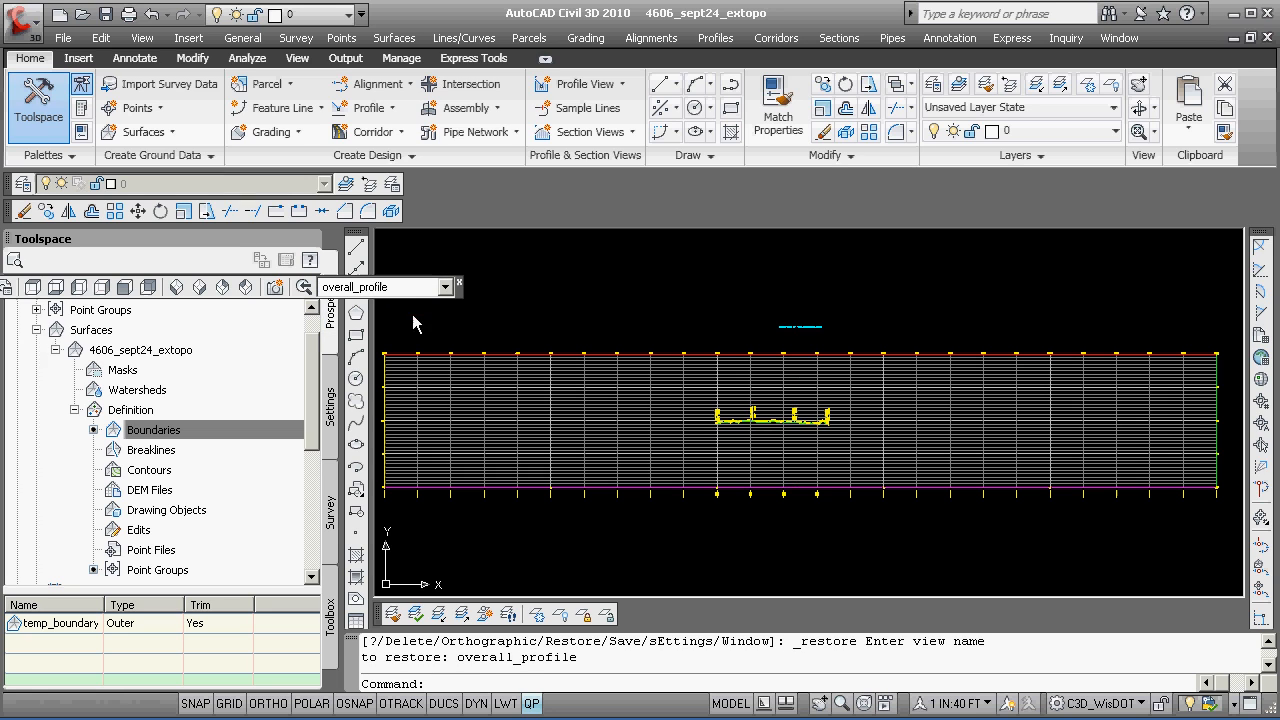
click(445, 290)
click(368, 303)
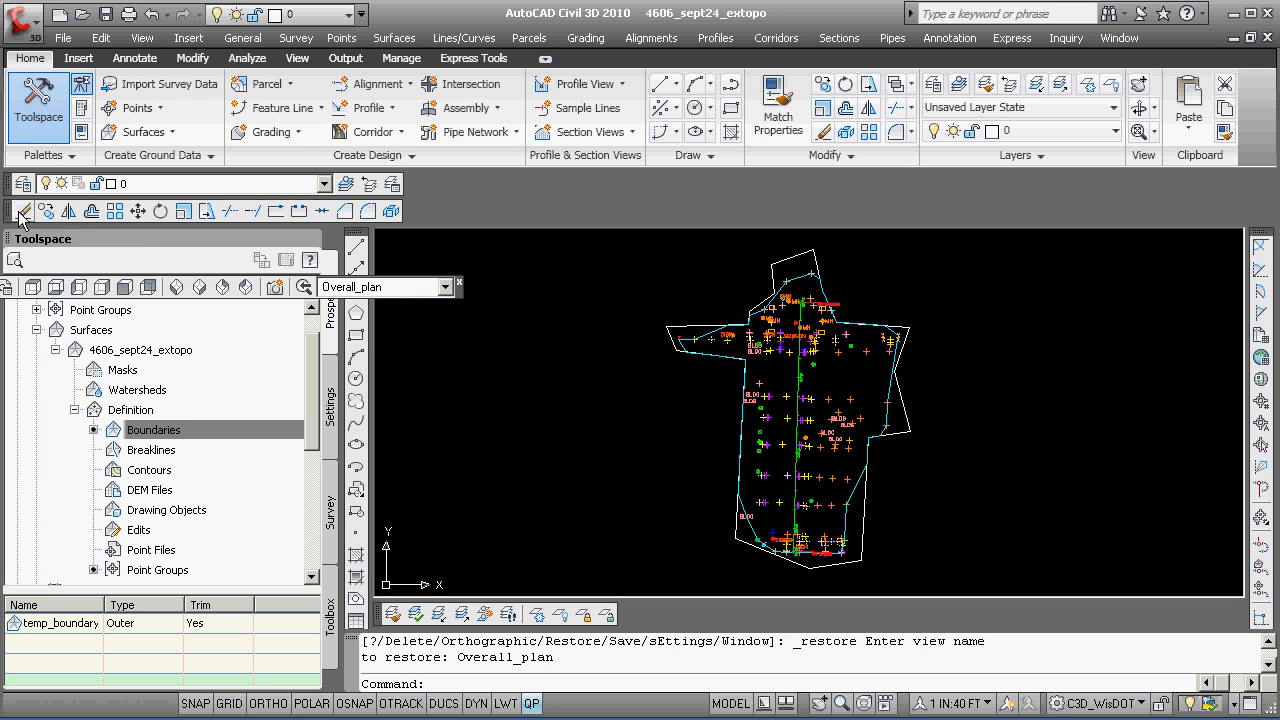
- Dock the Modify toolbar beside the Layers toolbar and the View toolbar in its own row just above the drawing area
drag(12, 219, 344, 205)
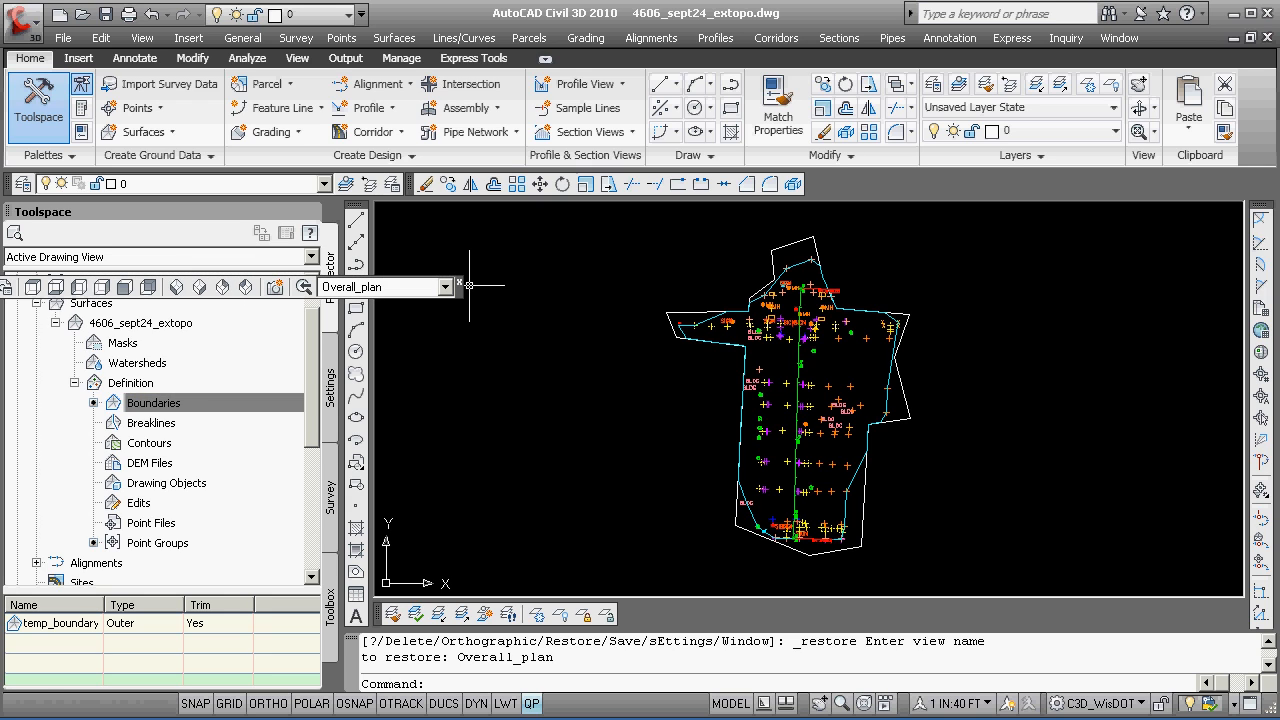
drag(462, 288, 1040, 196)
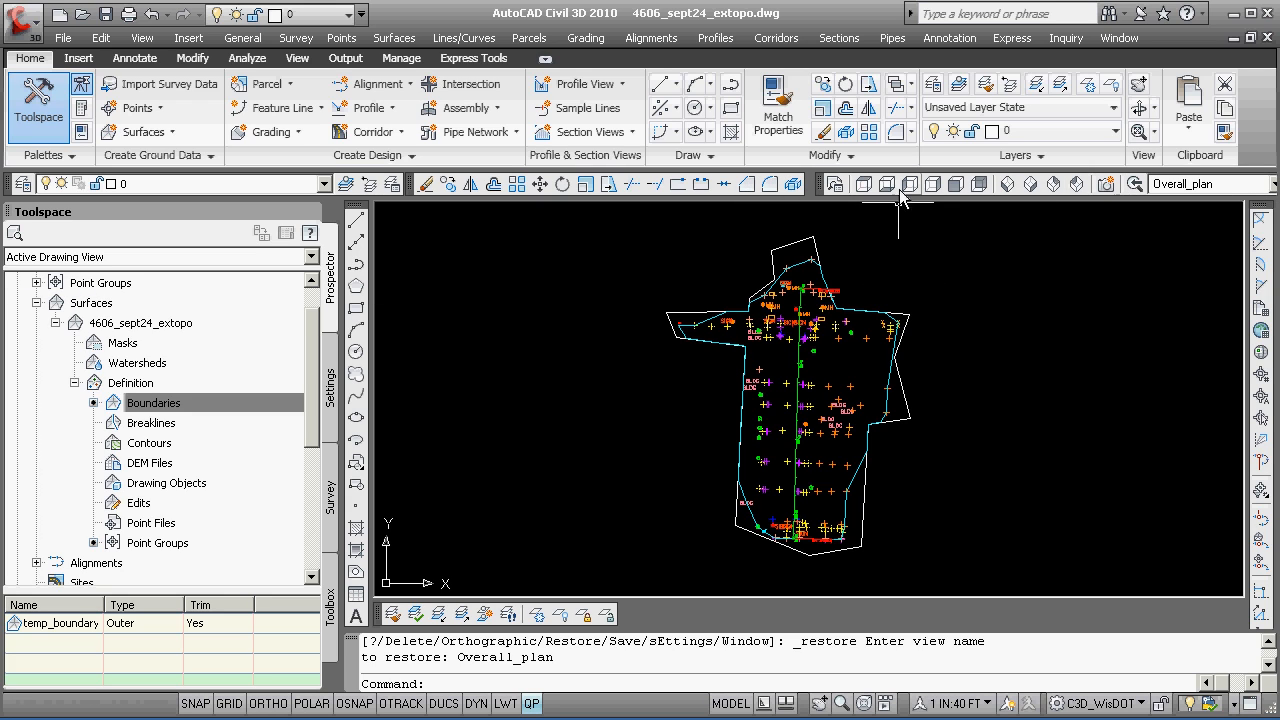
drag(818, 191, 762, 224)
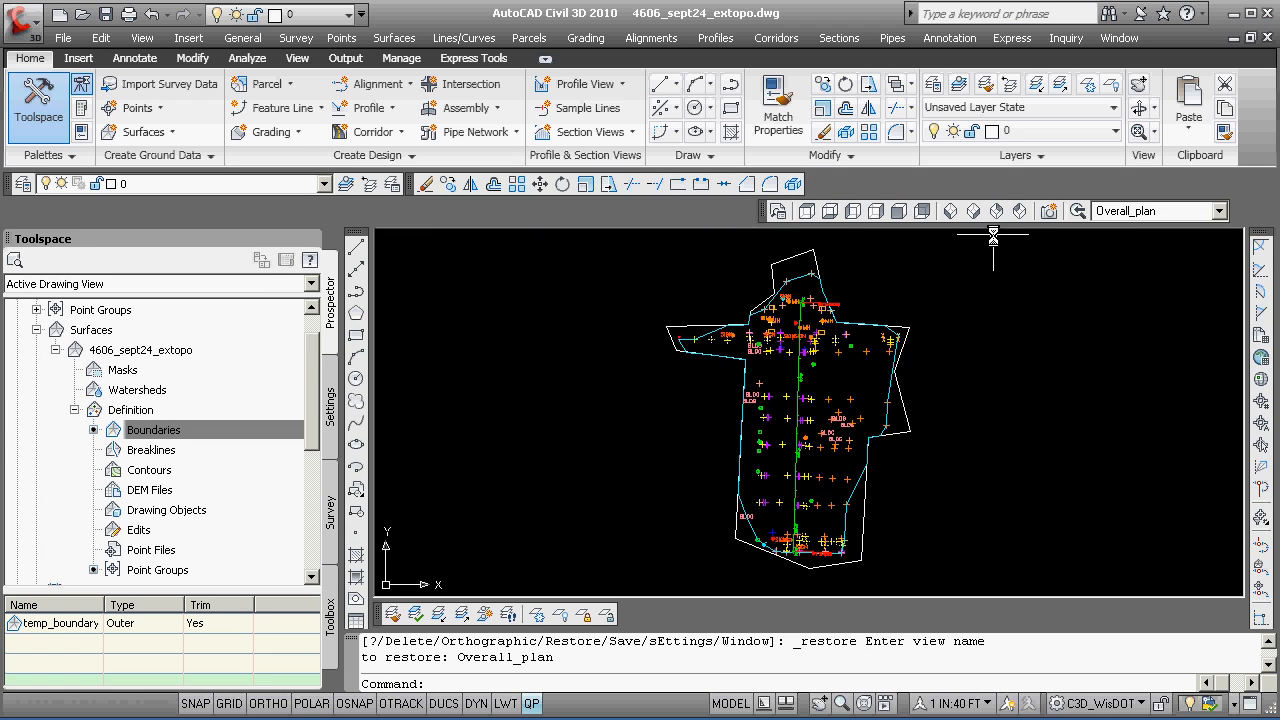
- Restore the overall_profile named view and bring the surface profile line up close
click(1219, 211)
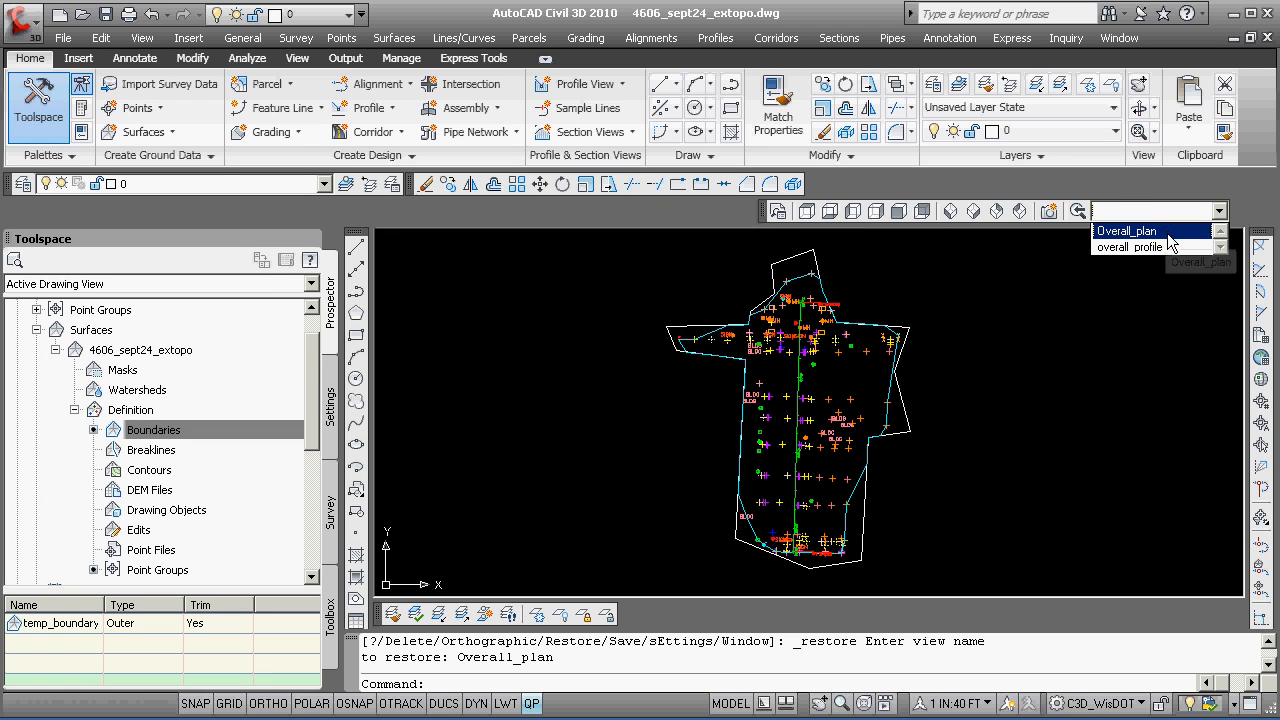
click(1170, 247)
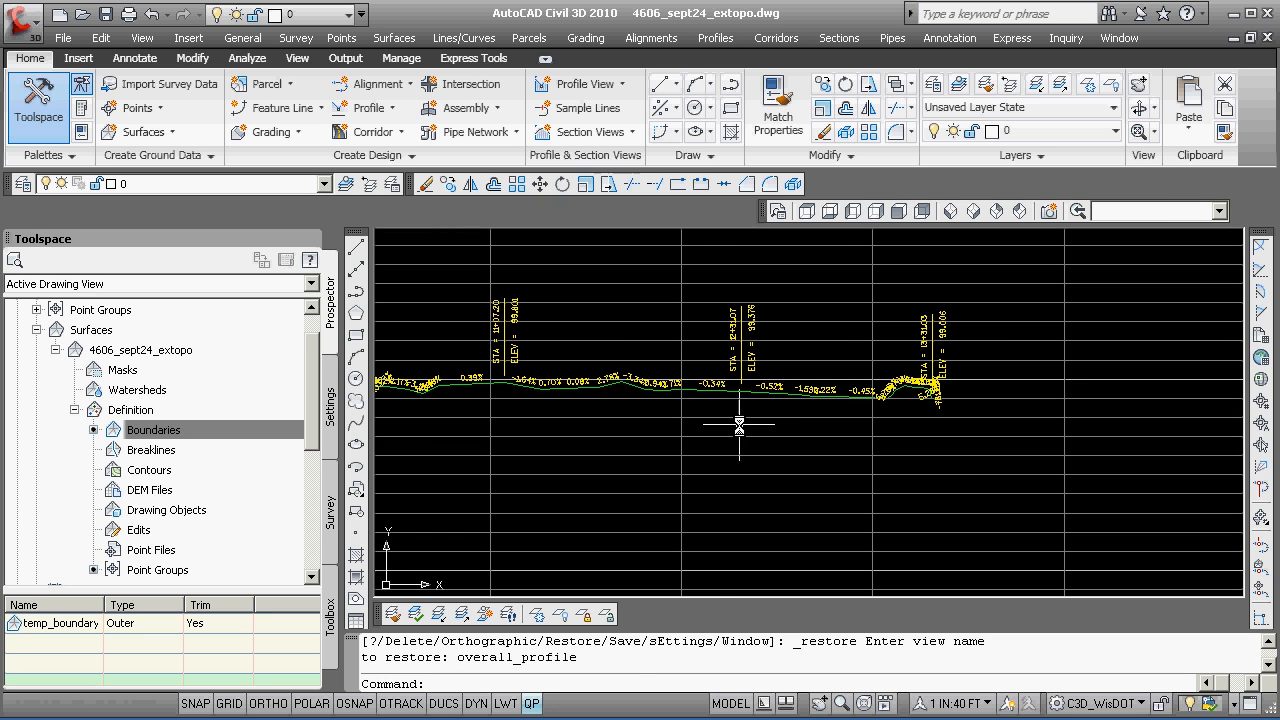
scroll(690, 400, up, 3)
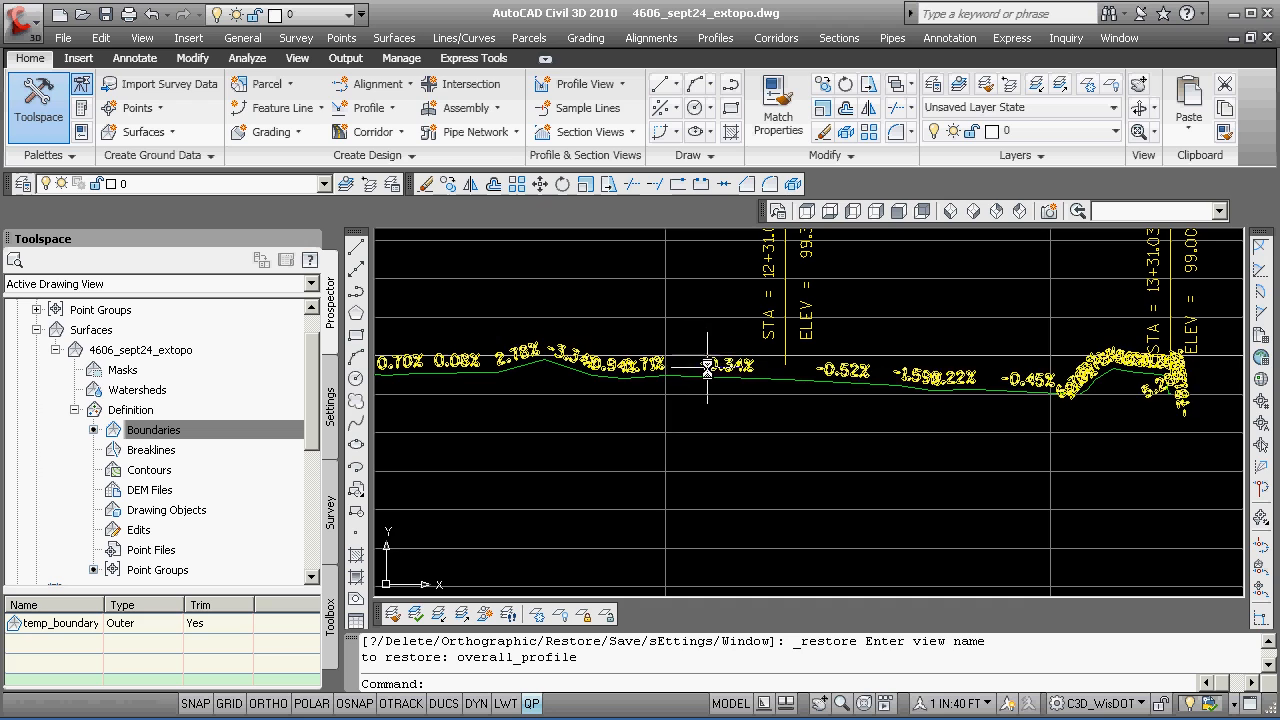
- Change the style of the surface profile to PROF Existing
click(700, 383)
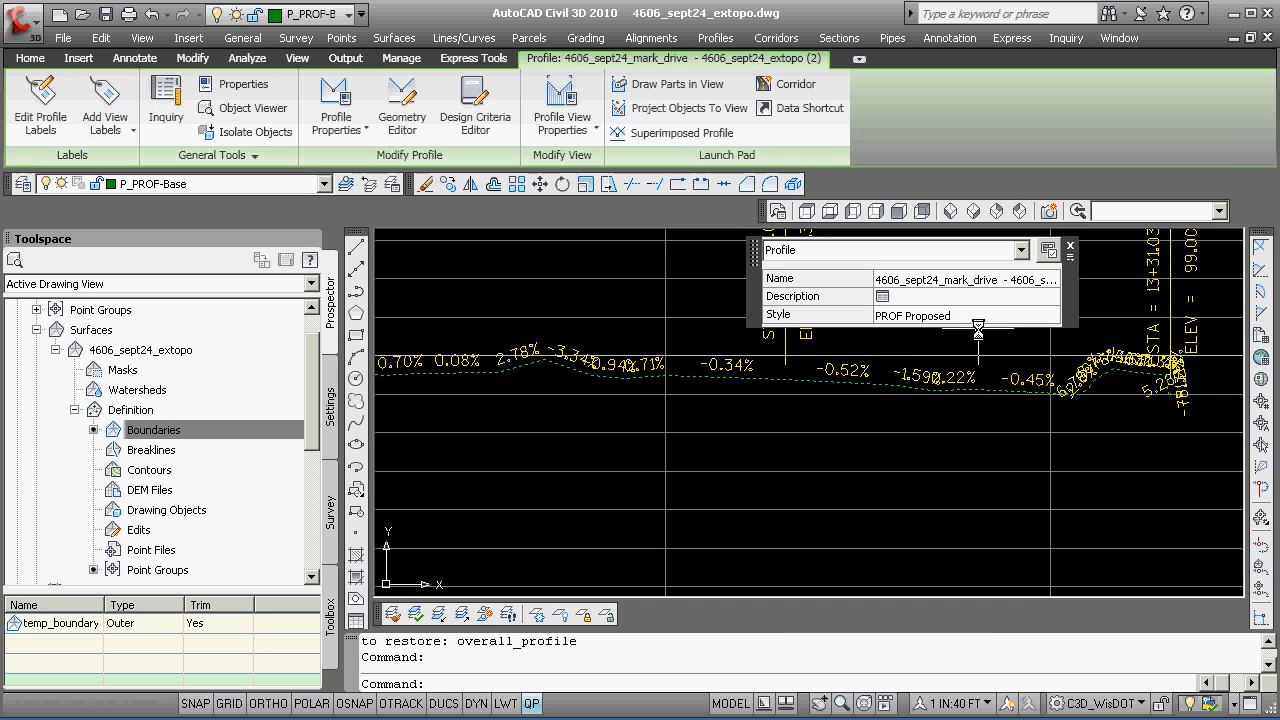
click(1040, 318)
click(1045, 314)
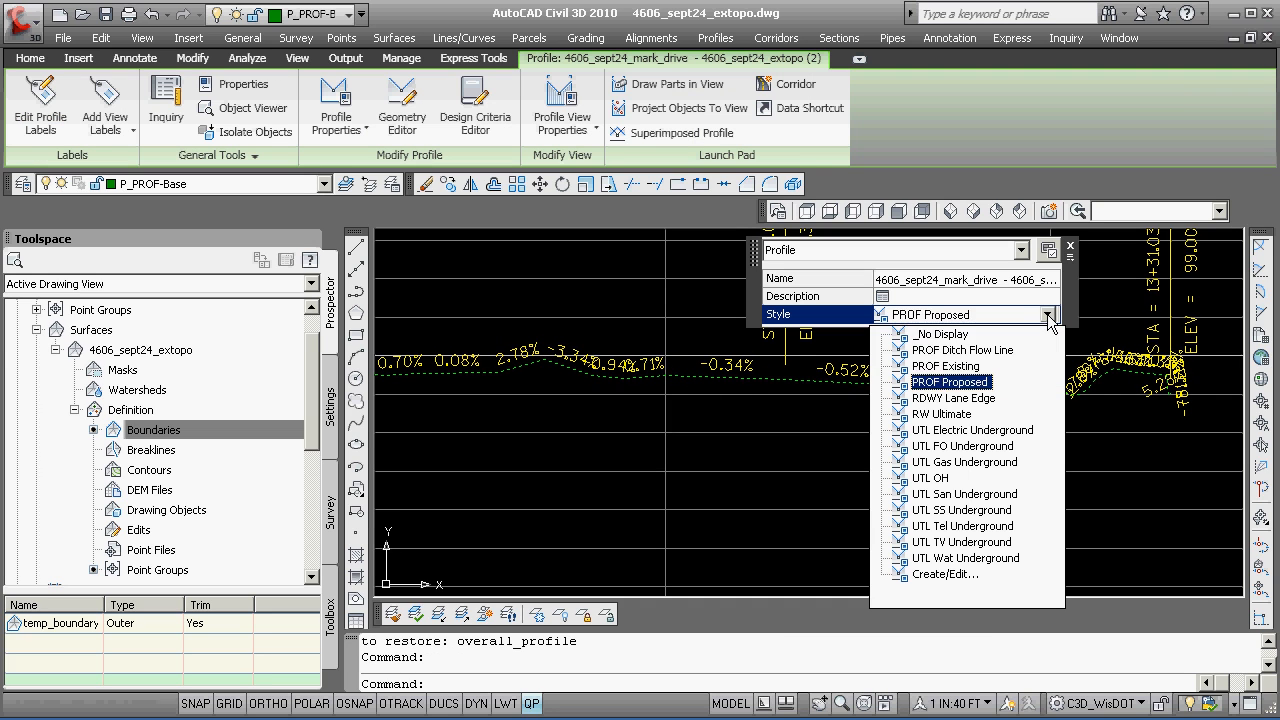
click(980, 370)
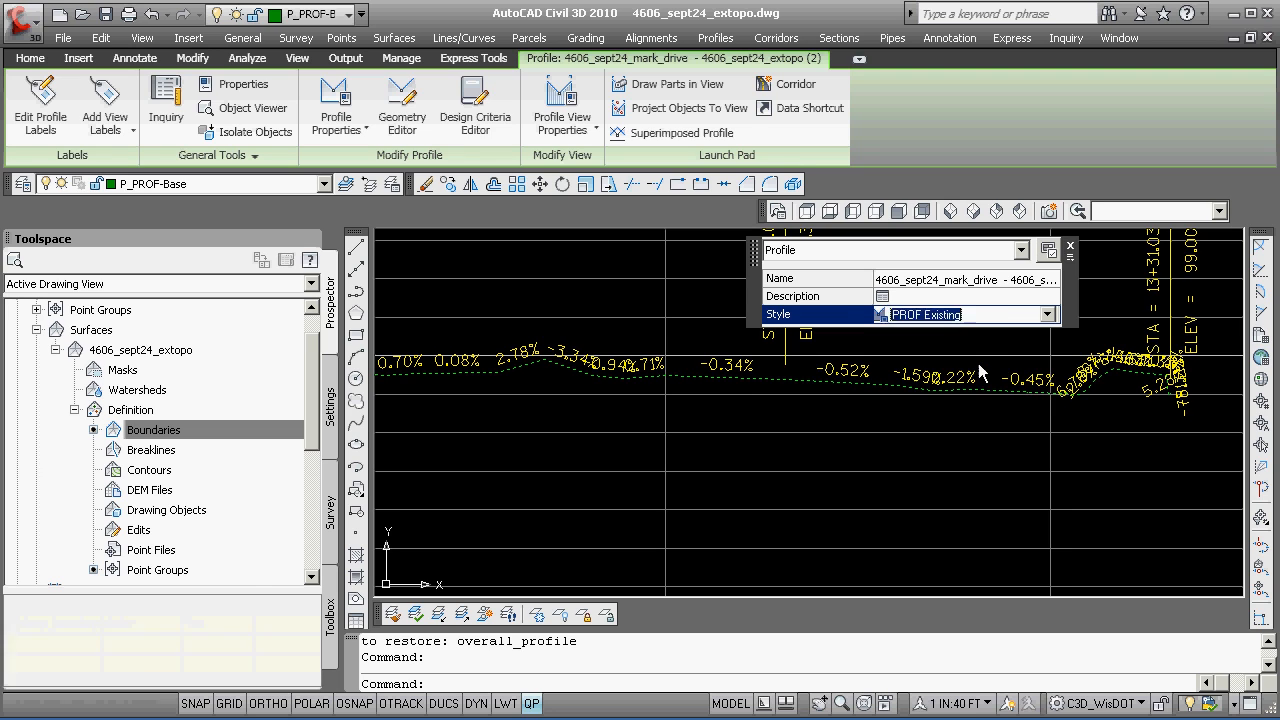
key(Escape)
key(Escape)
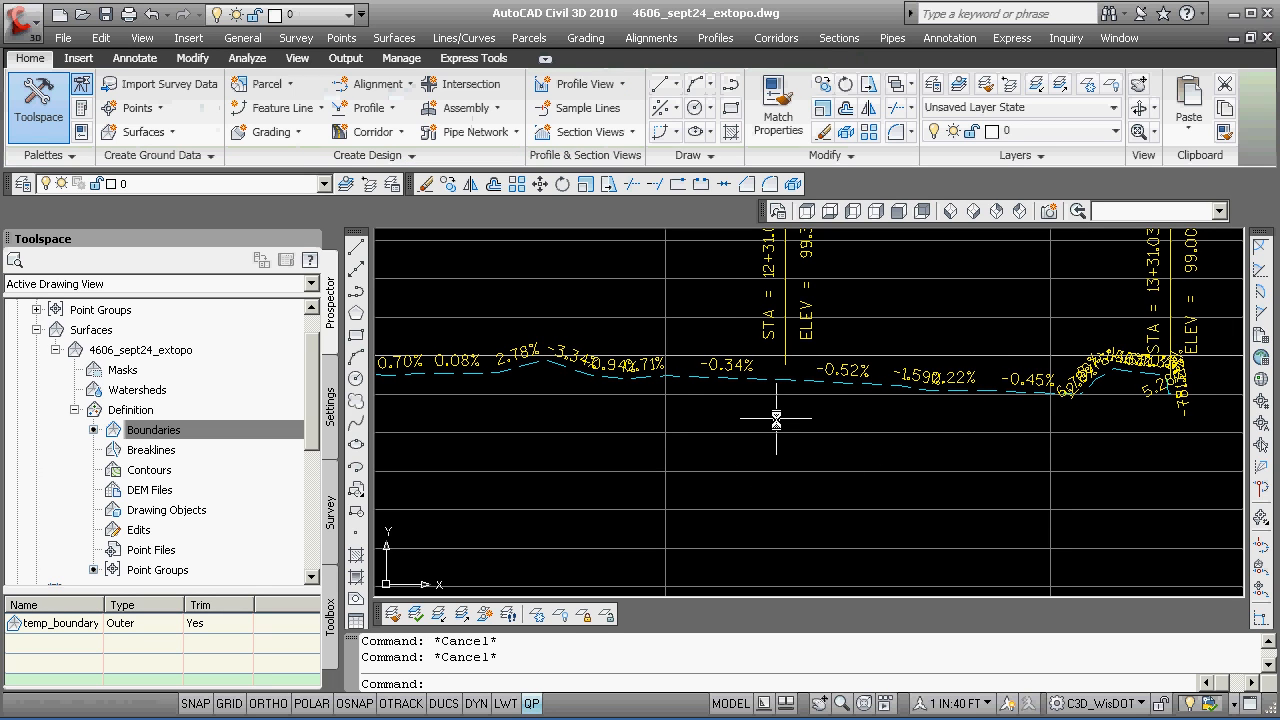
- Erase the grade percentage labels and the station and elevation labels from the existing surface profile
text(e)
key(Return)
click(776, 420)
key(Return)
text(e)
key(Return)
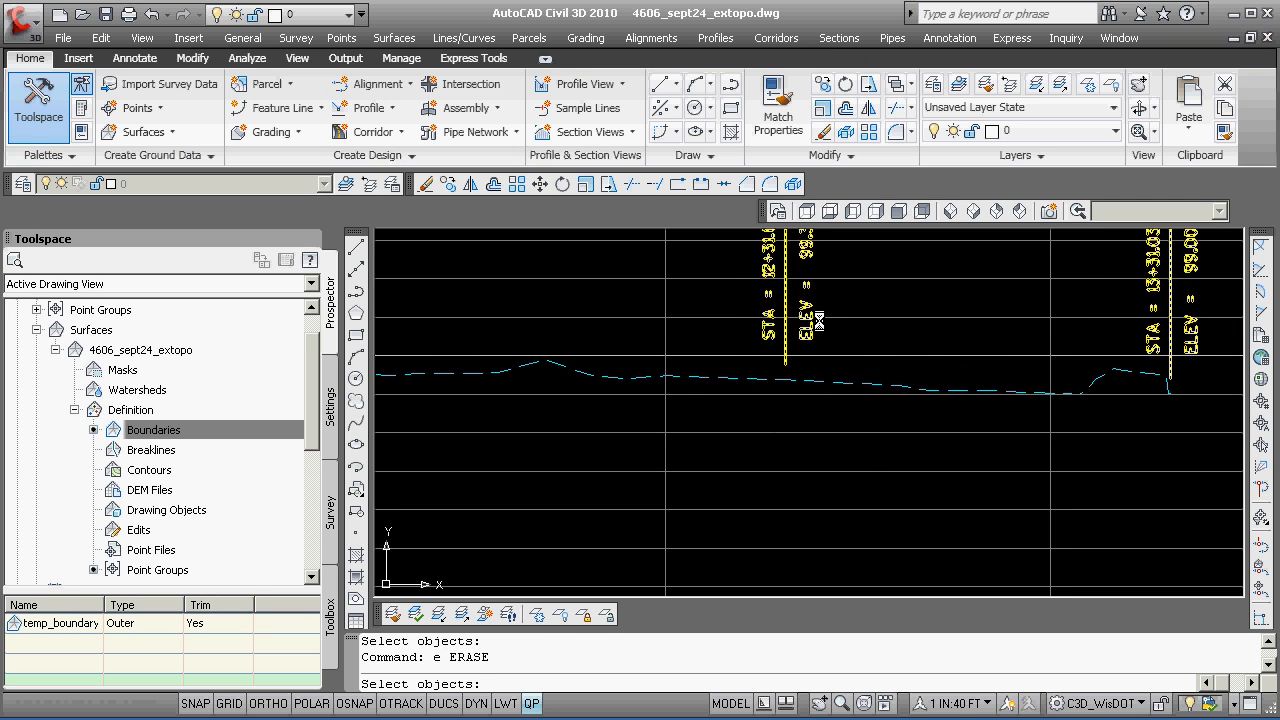
click(815, 320)
key(Return)
- Create a layout profile named Proposed_Centerline in the mark_drive profile view with the Profile Creation Tools
scroll(808, 400, down, 3)
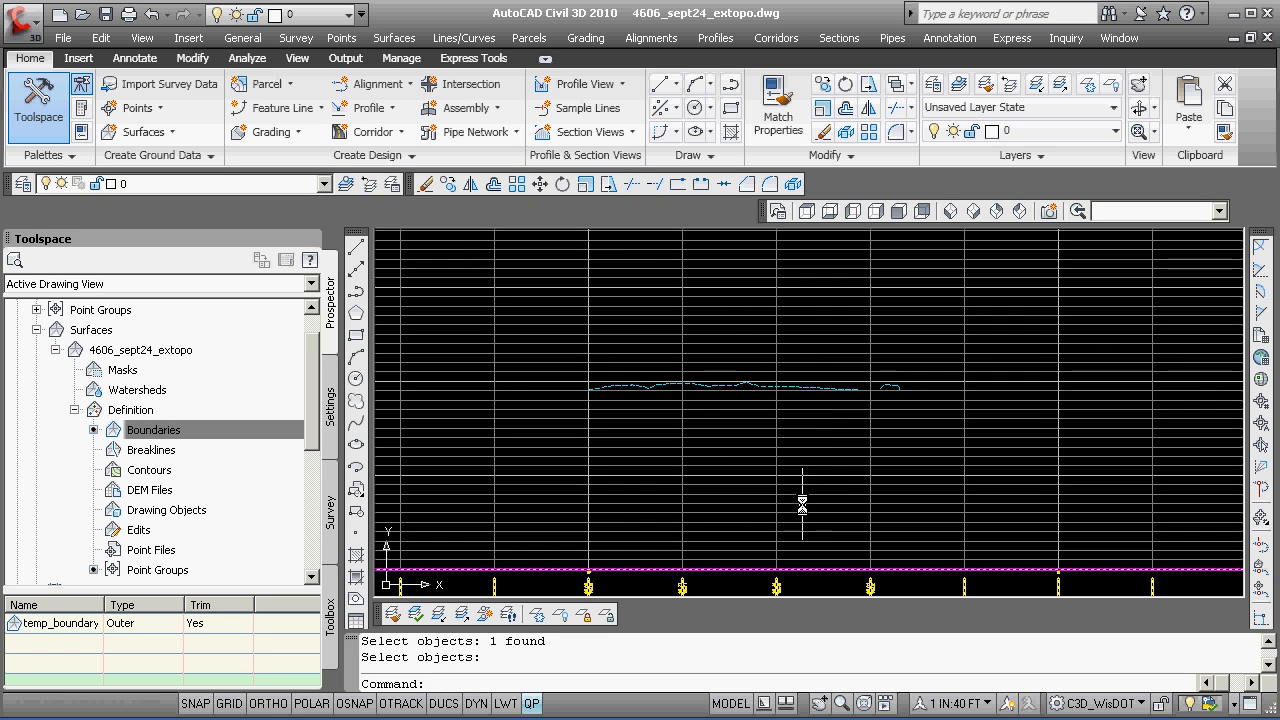
middle_drag(776, 543, 764, 474)
scroll(736, 339, up, 2)
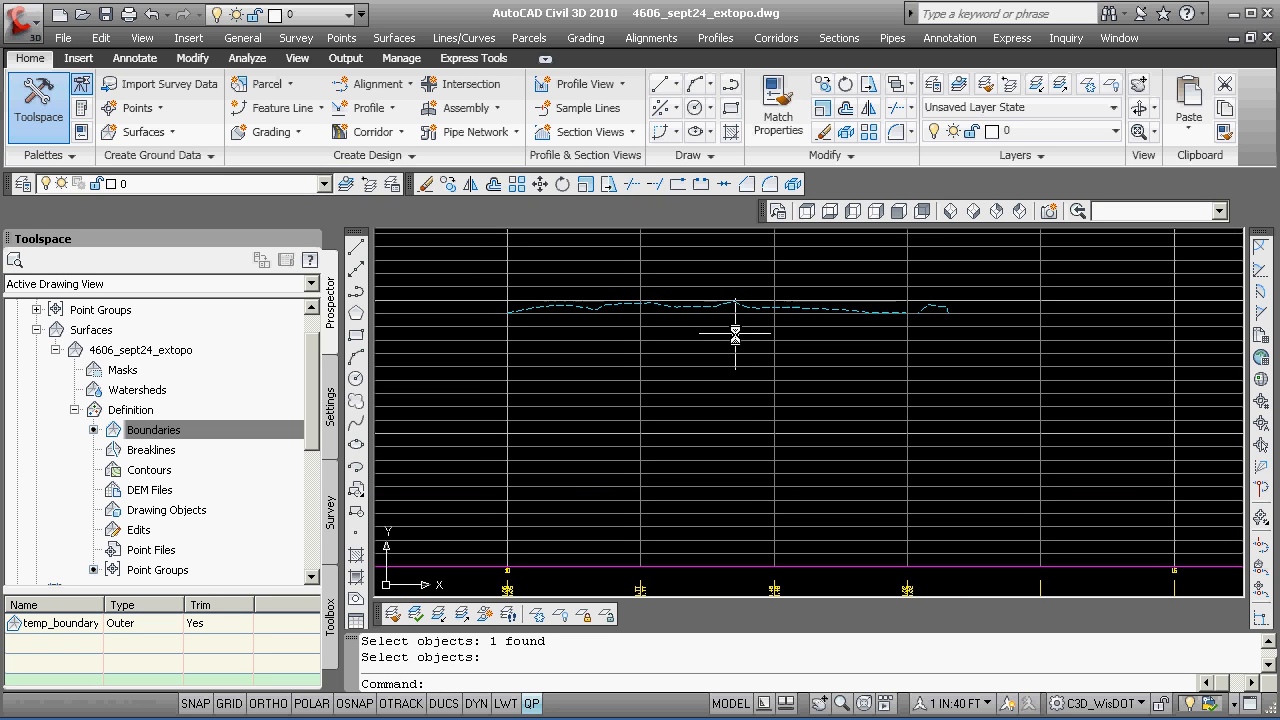
middle_drag(735, 335, 712, 408)
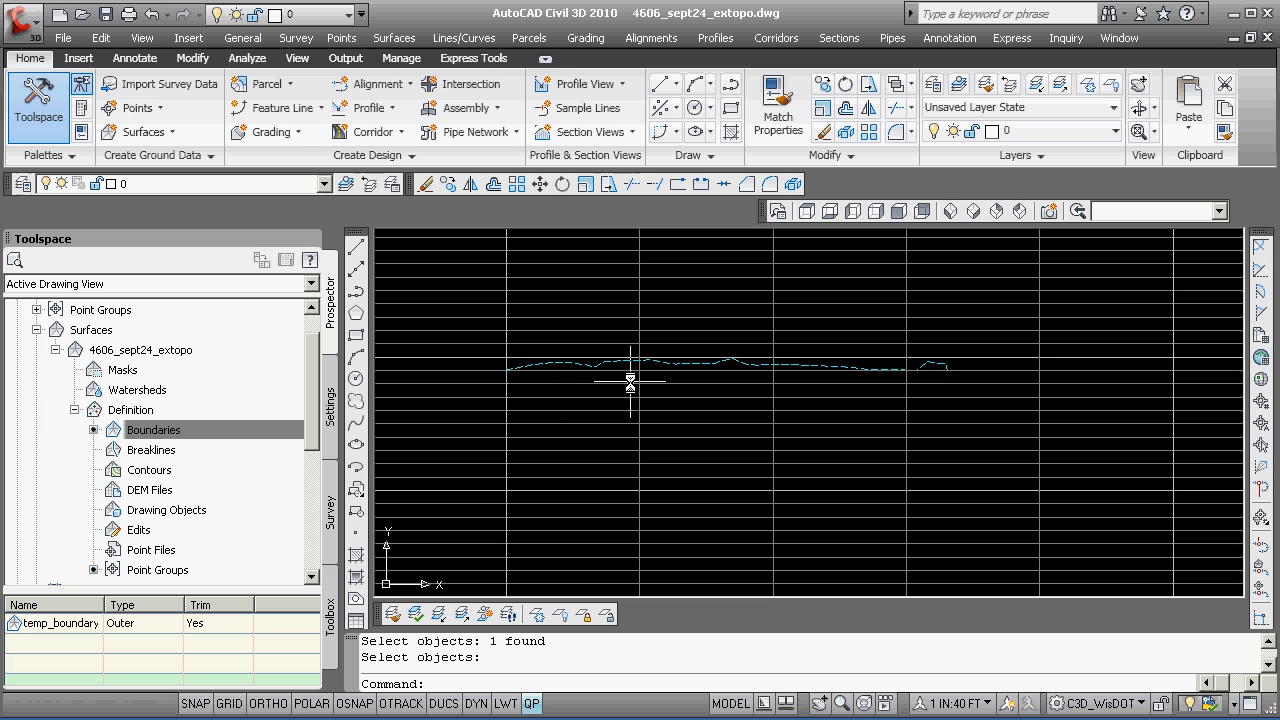
click(375, 109)
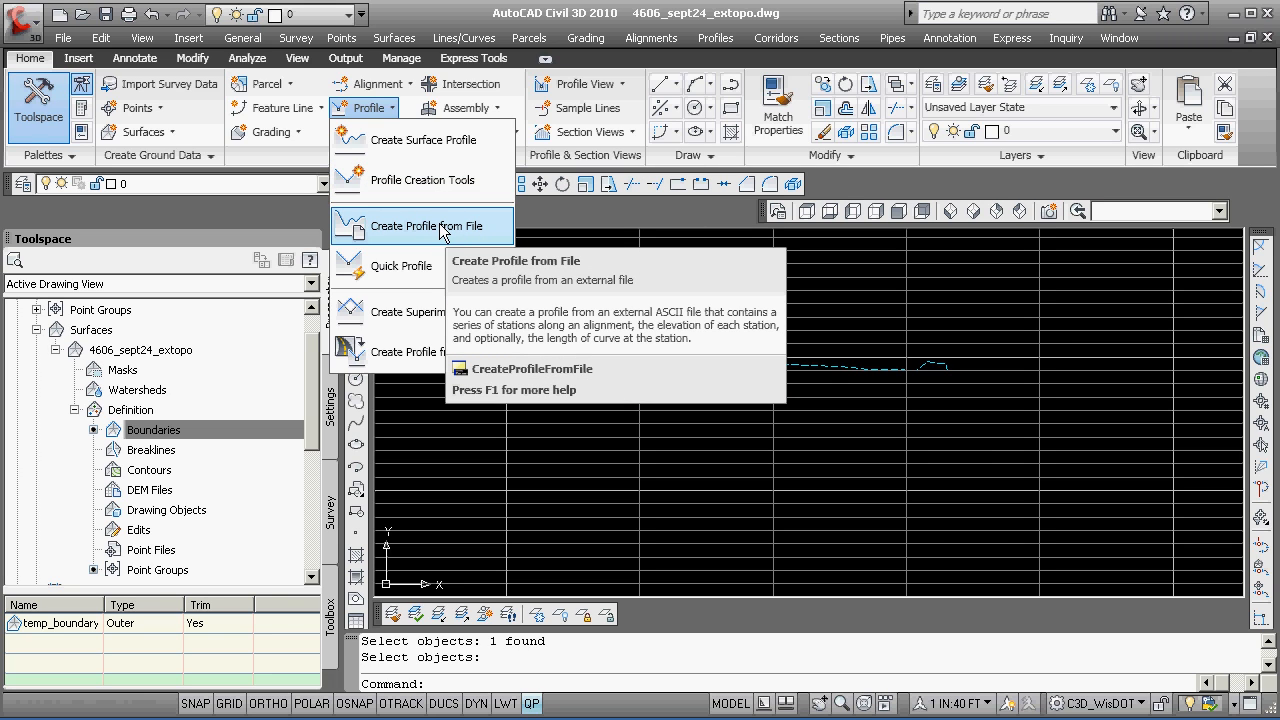
click(437, 192)
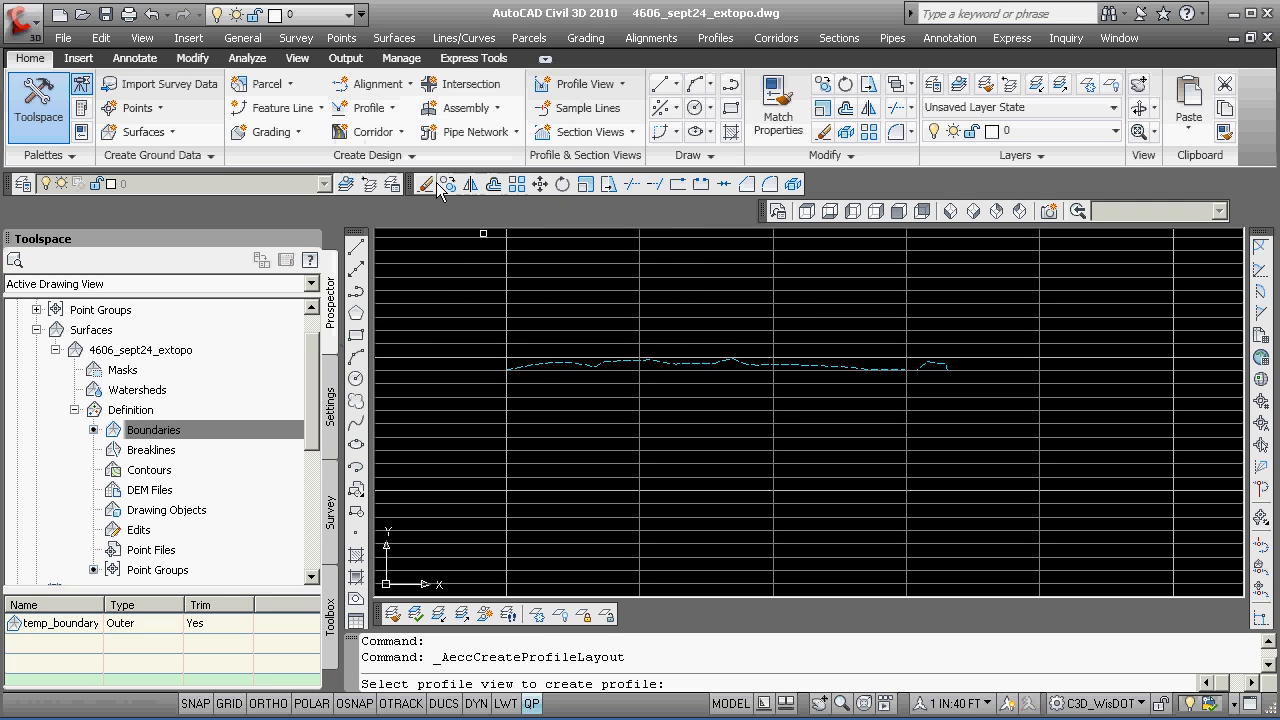
click(516, 427)
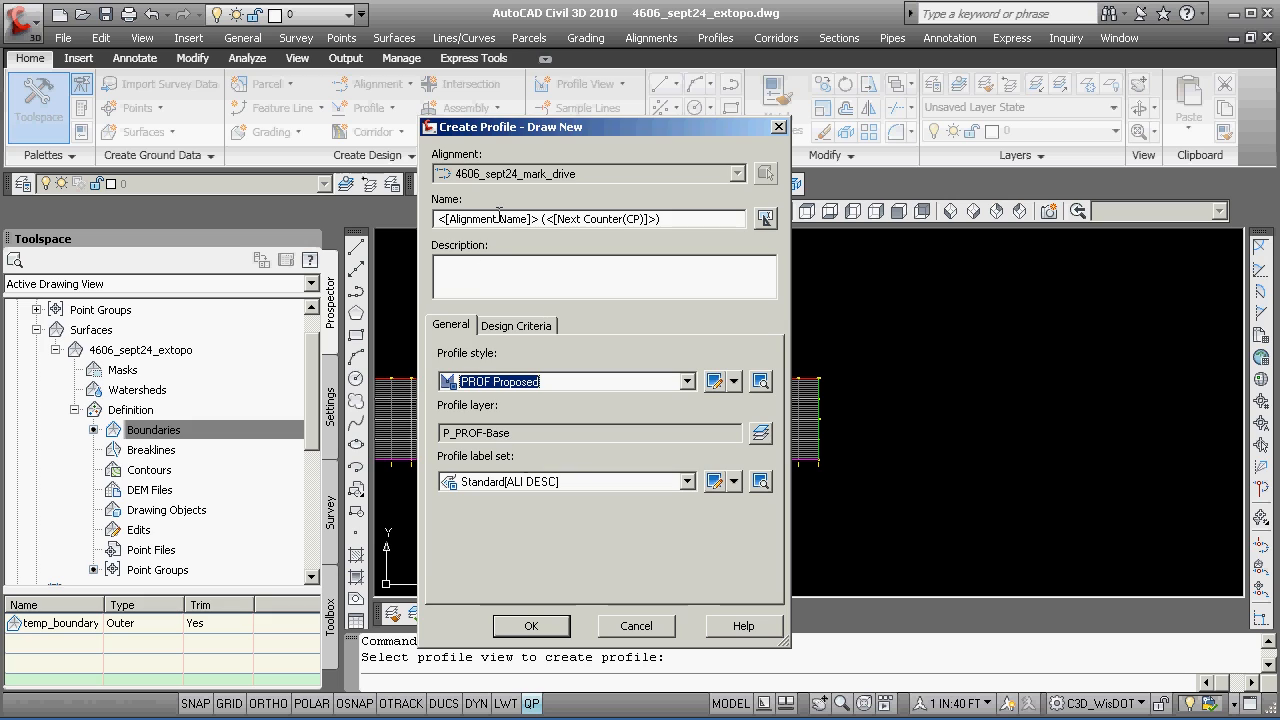
drag(692, 215, 314, 224)
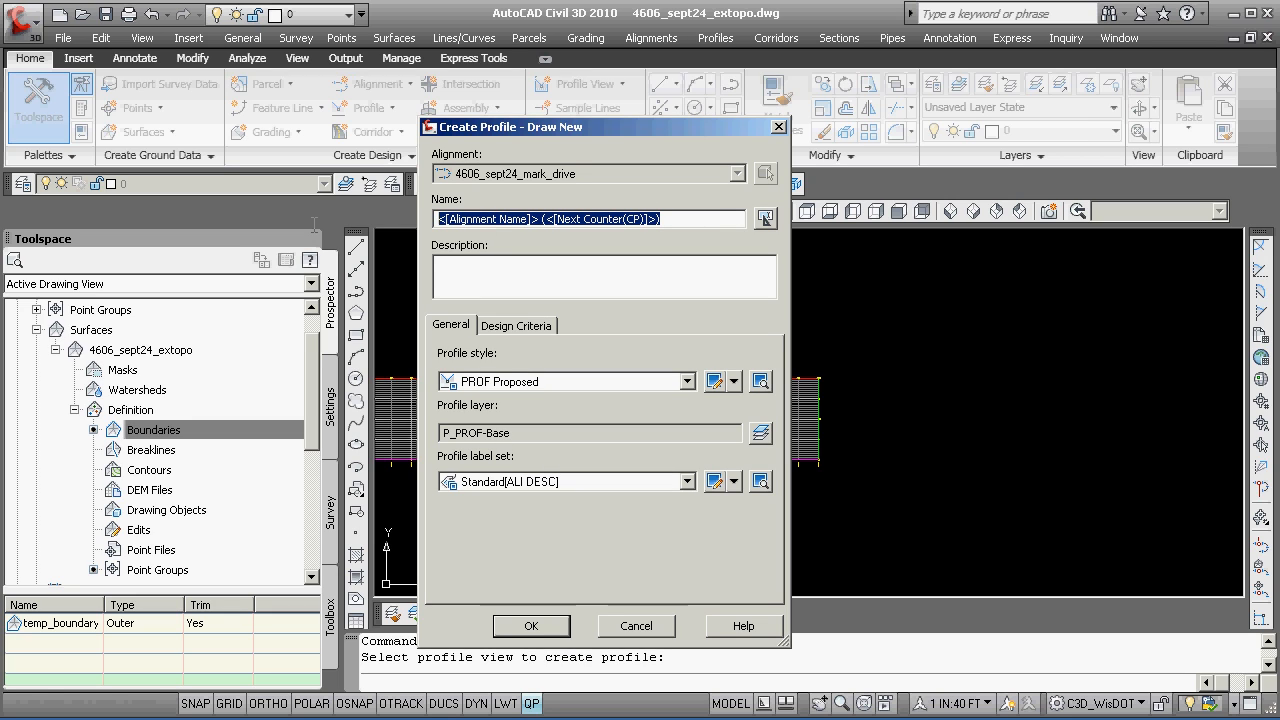
text(Proposed_Centerline)
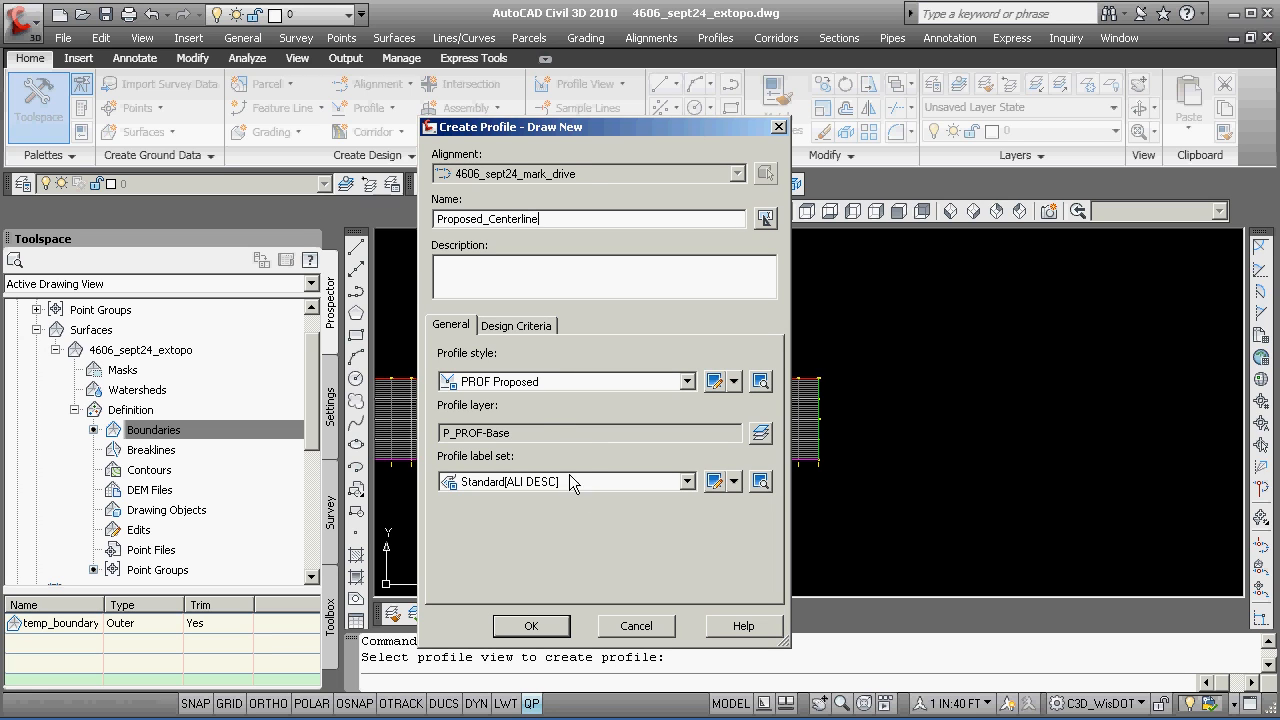
click(565, 625)
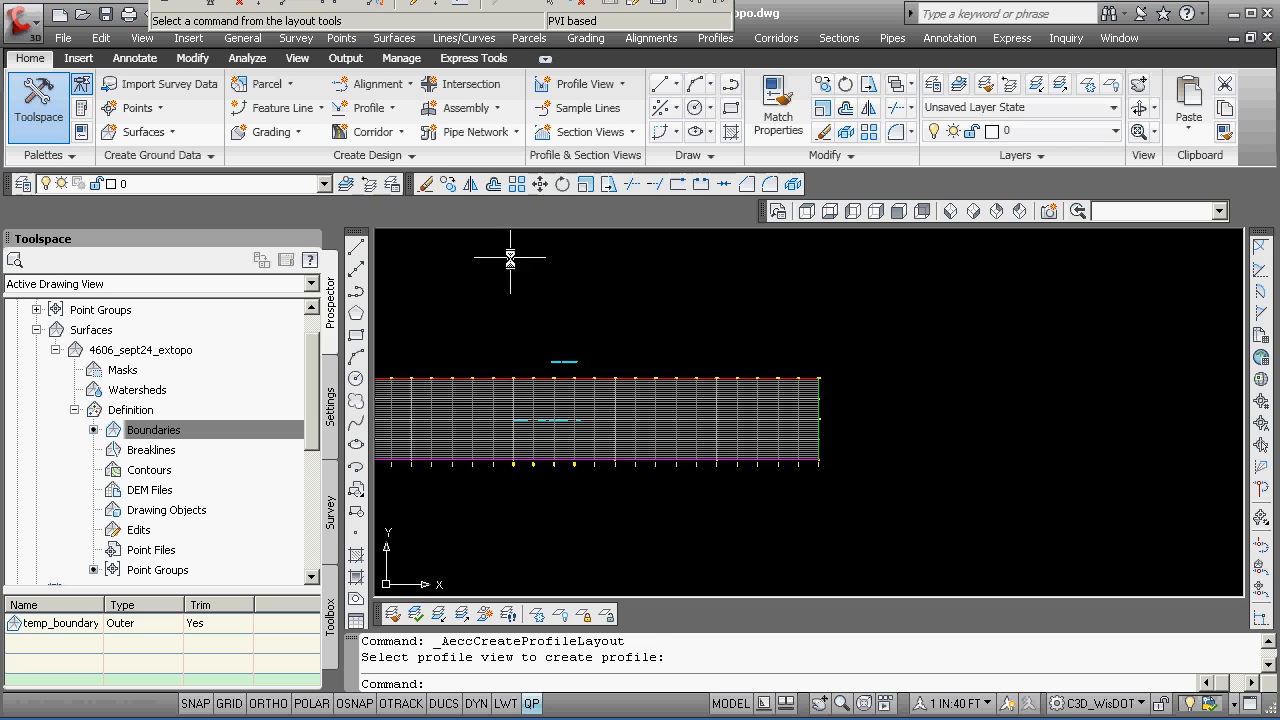
- Insert the first PVI of the proposed profile, snapped to the starting endpoint of the existing ground profile
click(215, 6)
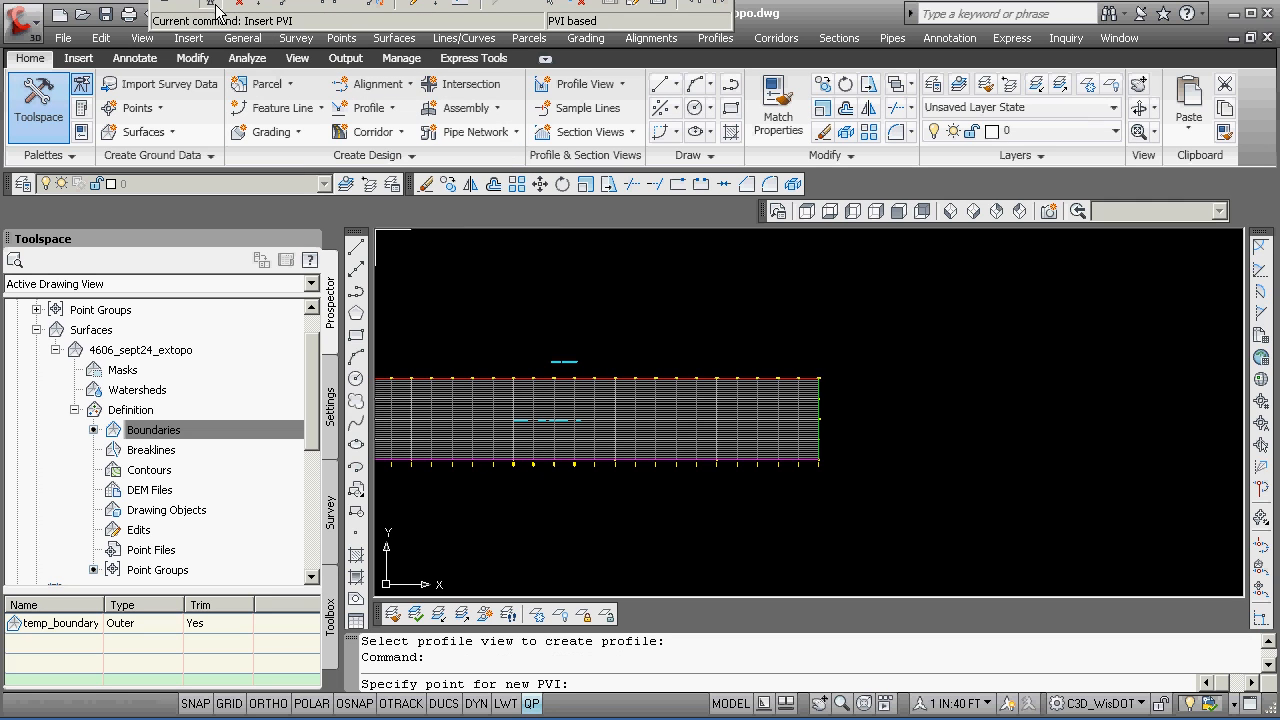
scroll(506, 410, up, 6)
scroll(558, 428, up, 4)
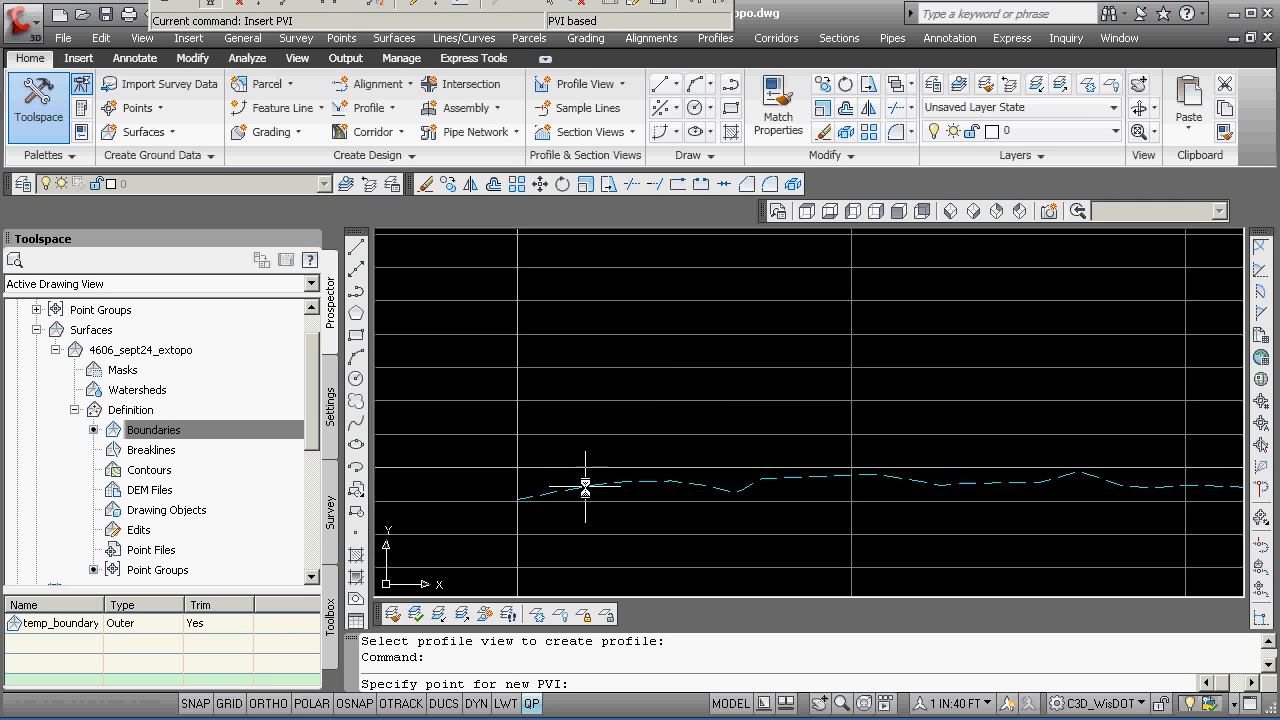
shift+right_click(506, 463)
click(555, 150)
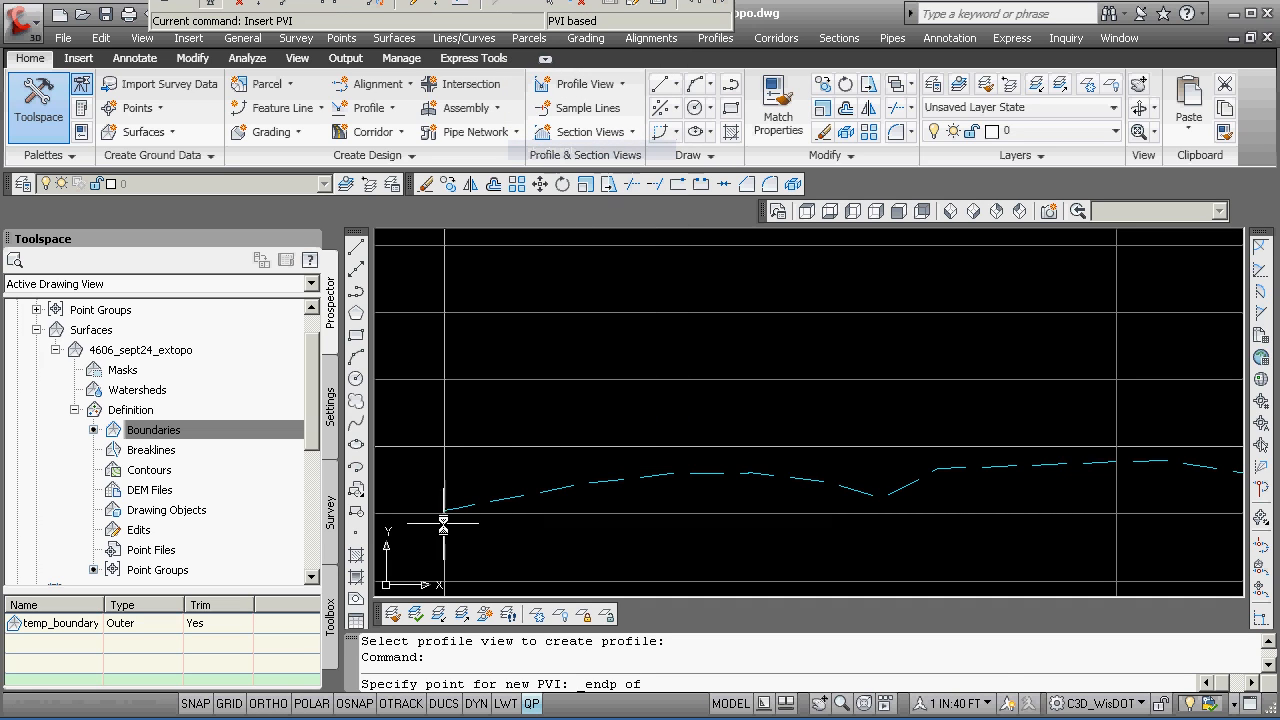
scroll(449, 491, up, 4)
click(433, 573)
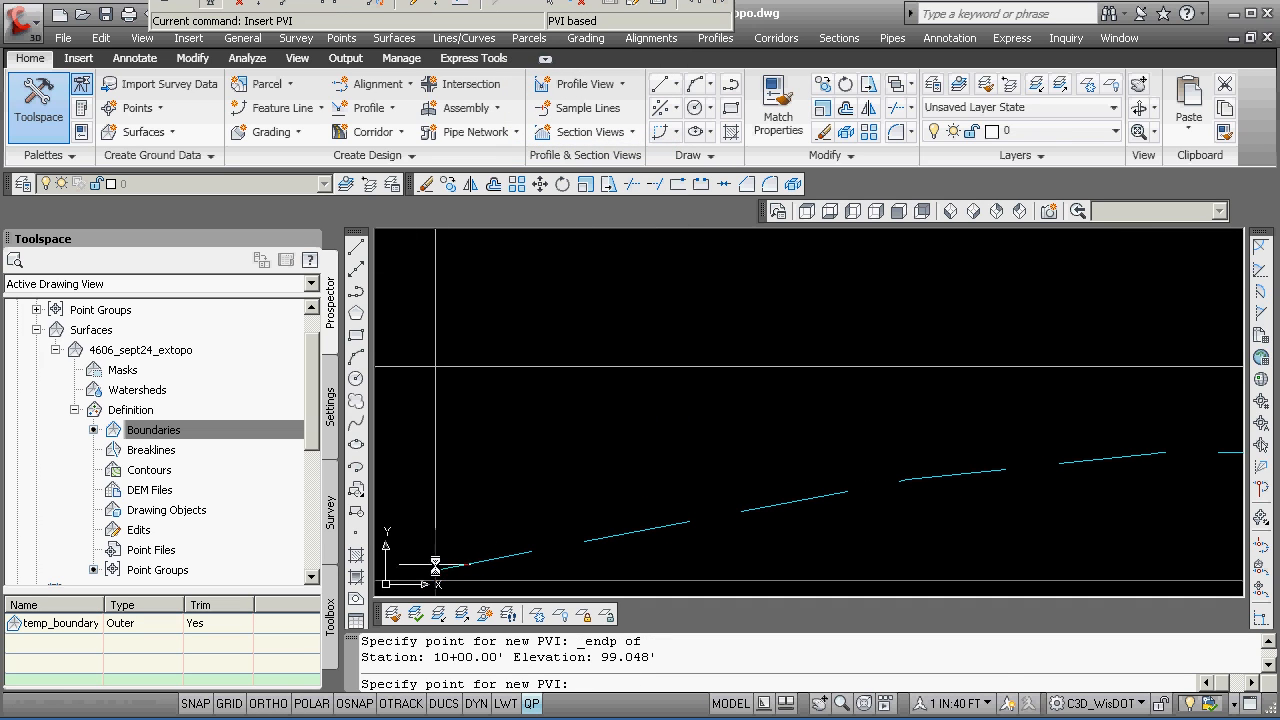
- Insert the second PVI, snapped to the far endpoint of the existing ground profile, and finish inserting
scroll(440, 560, down, 6)
scroll(876, 500, up, 3)
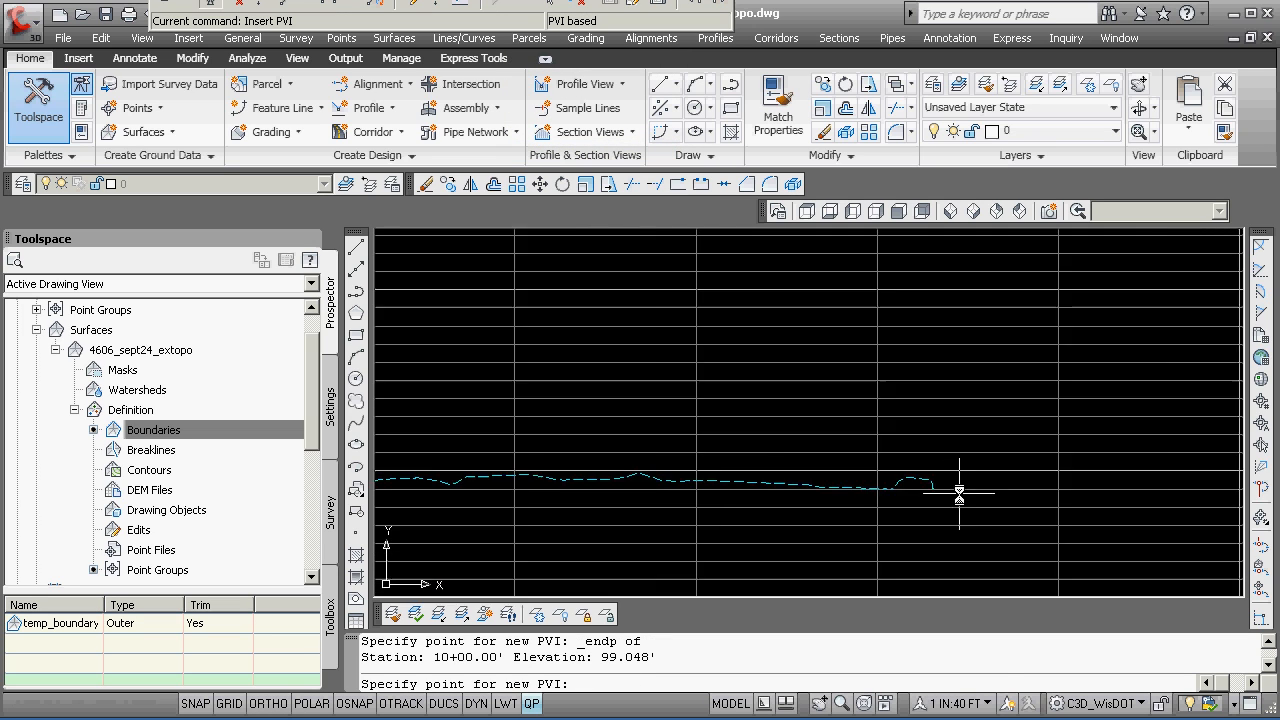
shift+right_click(866, 470)
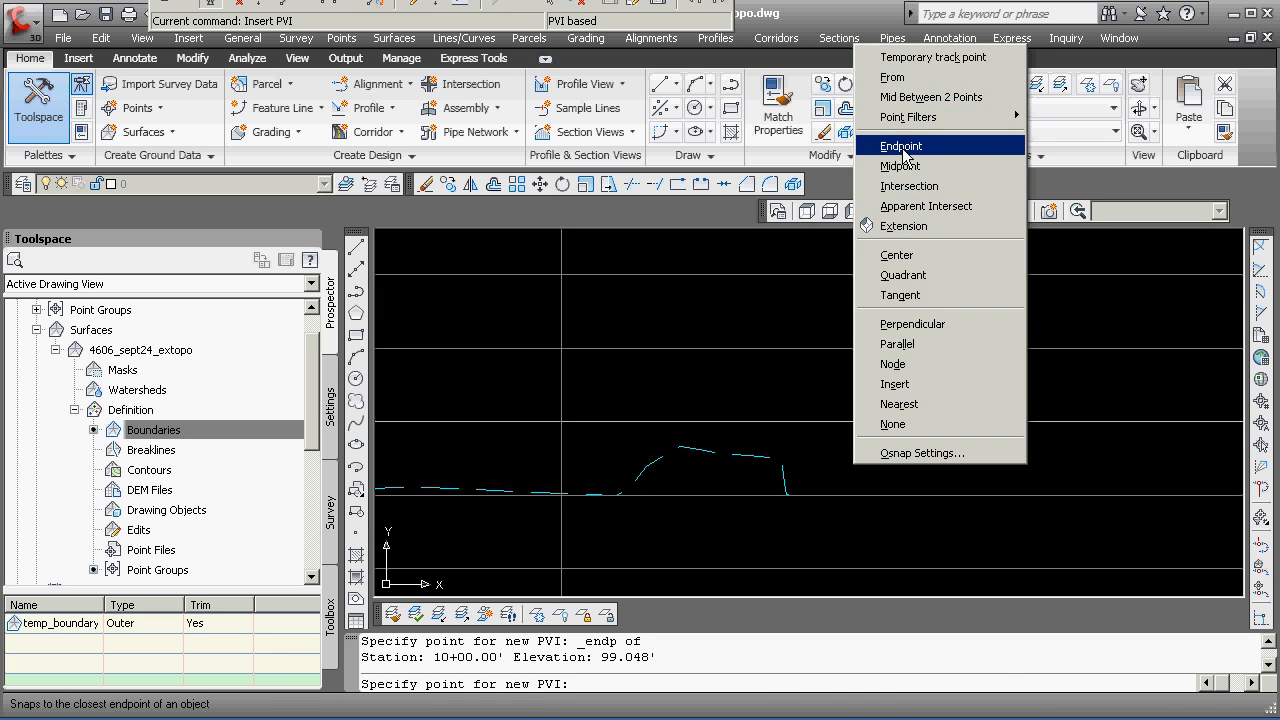
click(900, 147)
scroll(751, 480, up, 5)
scroll(910, 550, up, 5)
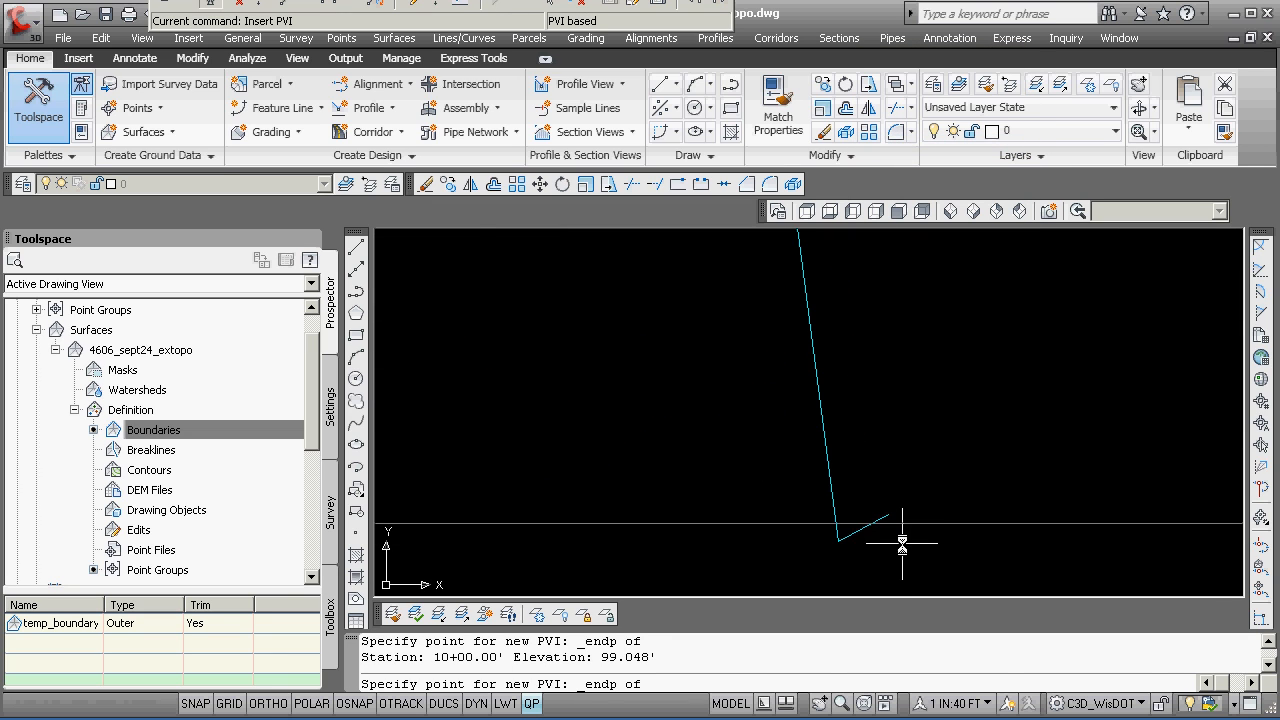
click(823, 492)
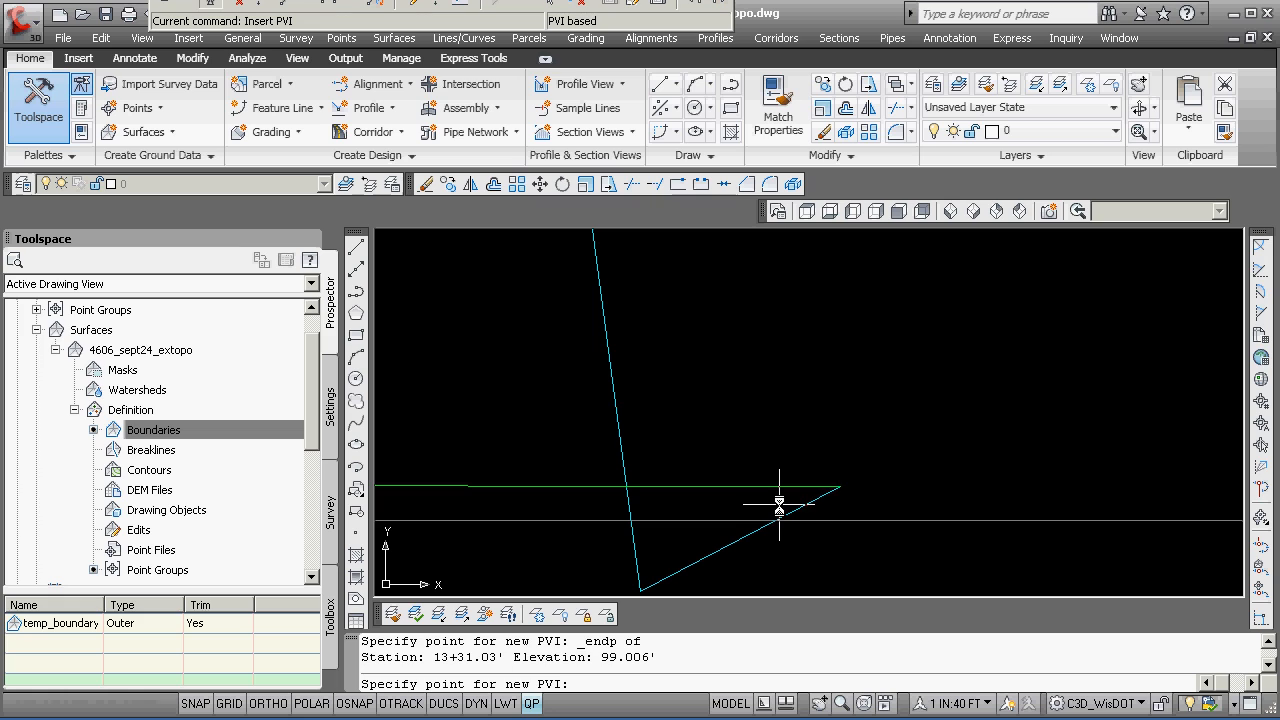
key(Return)
- Insert an intermediate PVI above the existing ground at about station 11+75, elevation 101.3
scroll(692, 443, down, 6)
scroll(692, 443, down, 5)
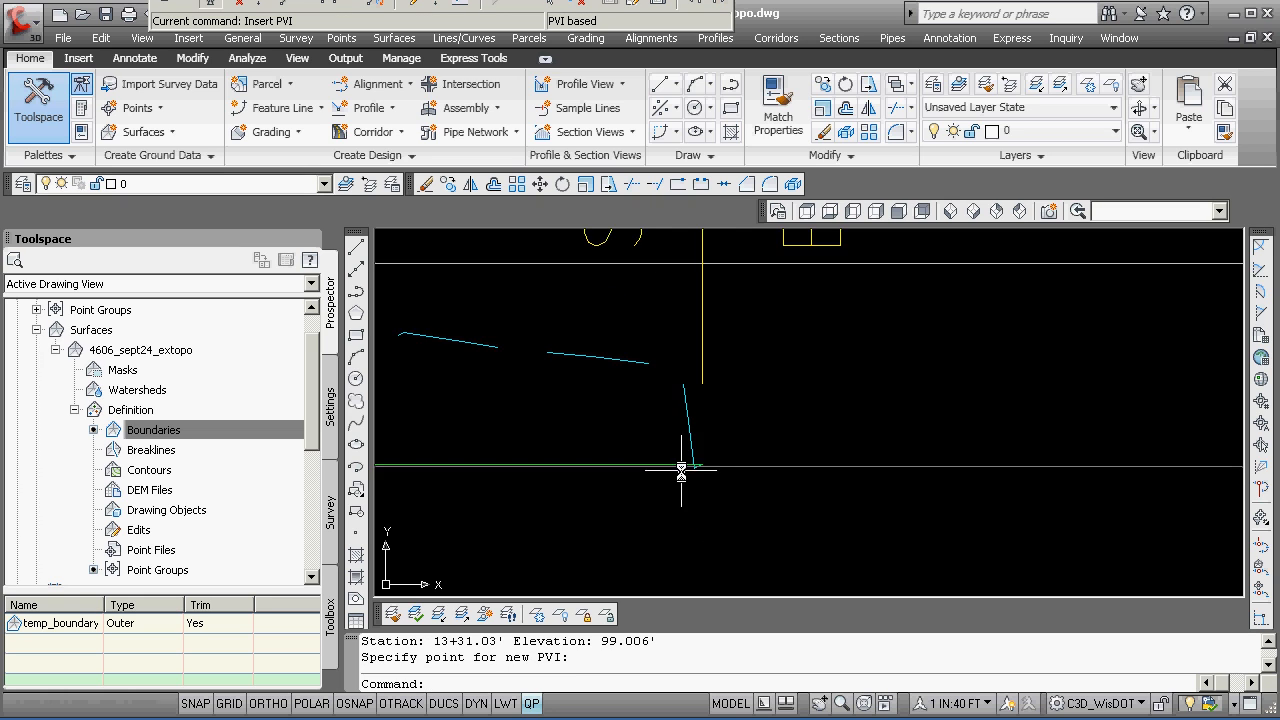
scroll(589, 487, up, 6)
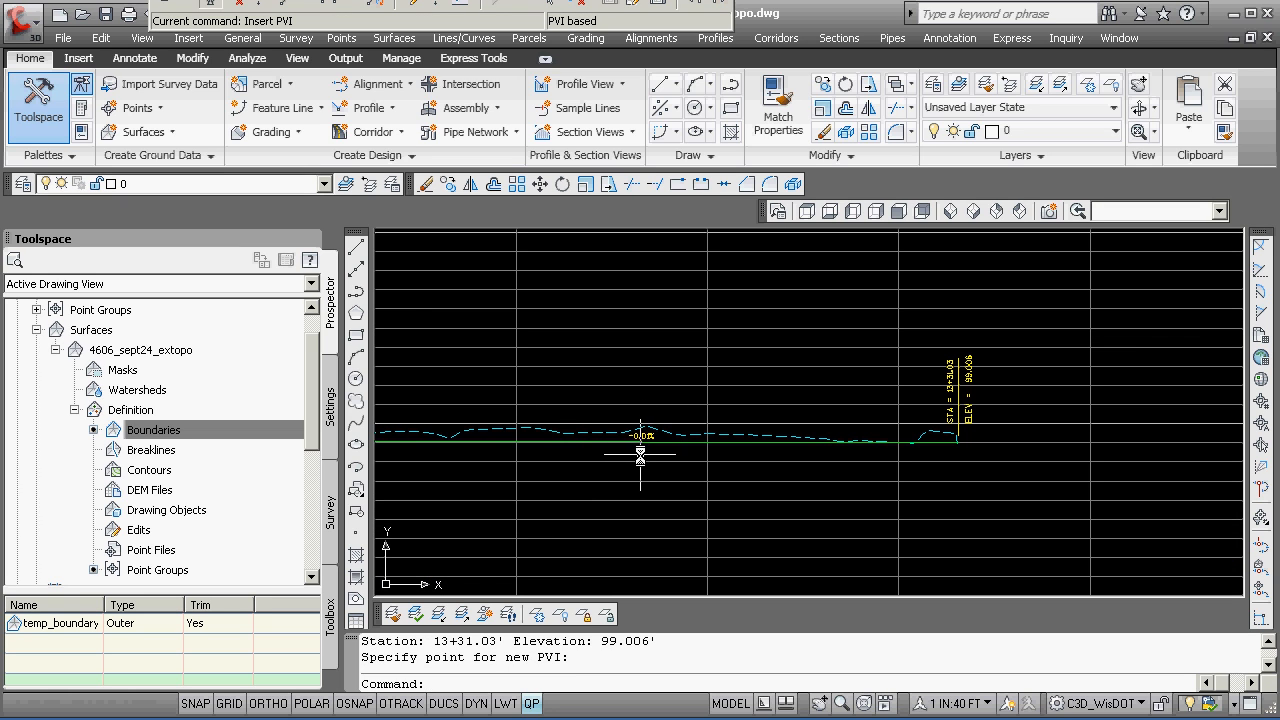
scroll(646, 440, down, 2)
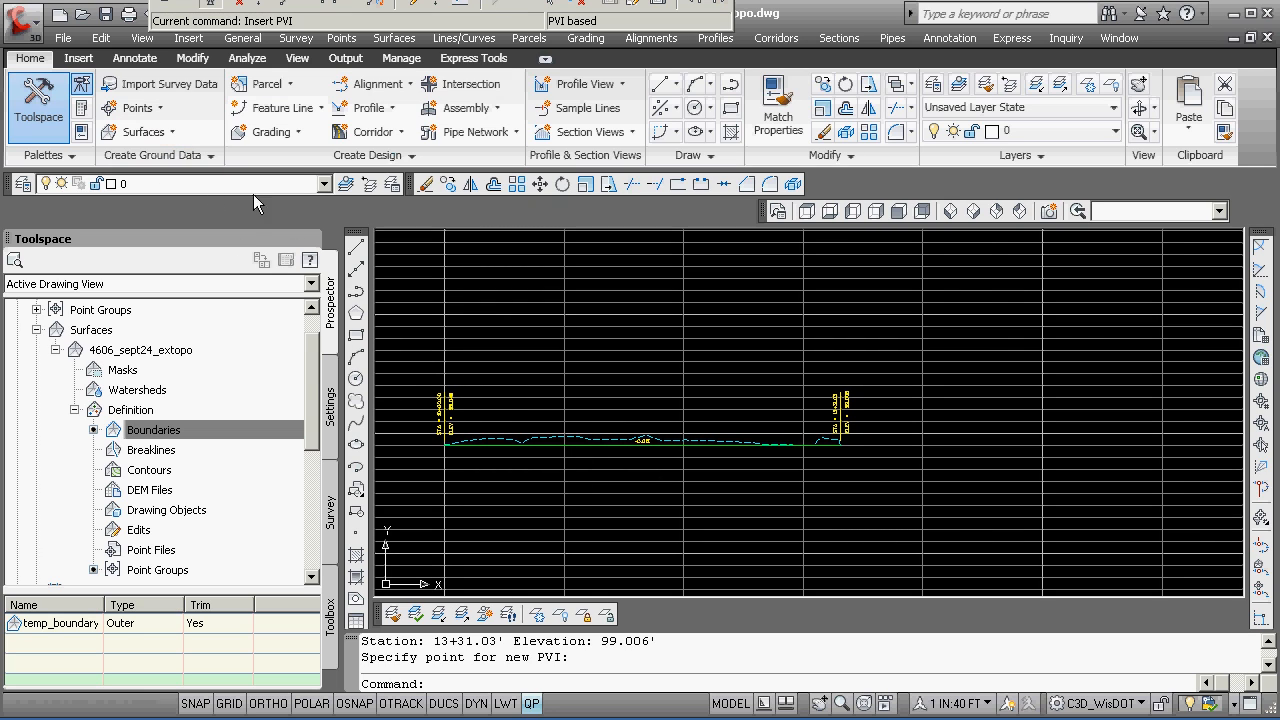
click(210, 8)
scroll(701, 411, up, 2)
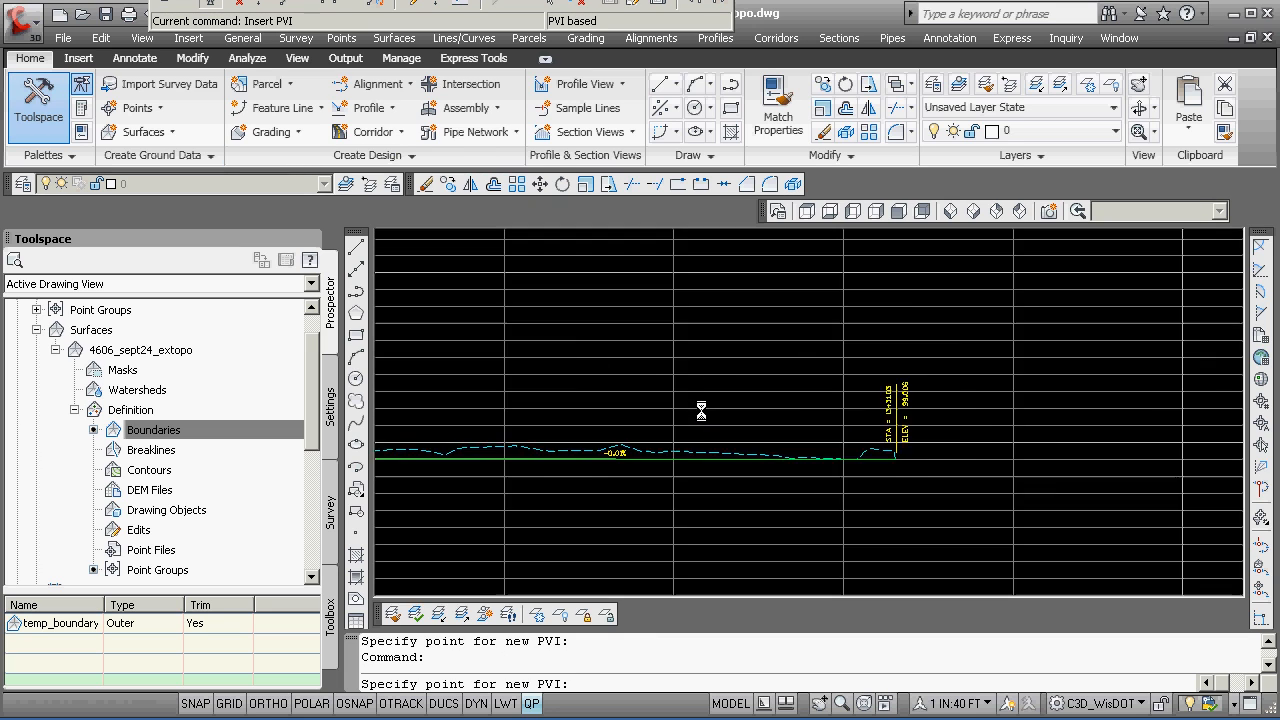
click(611, 423)
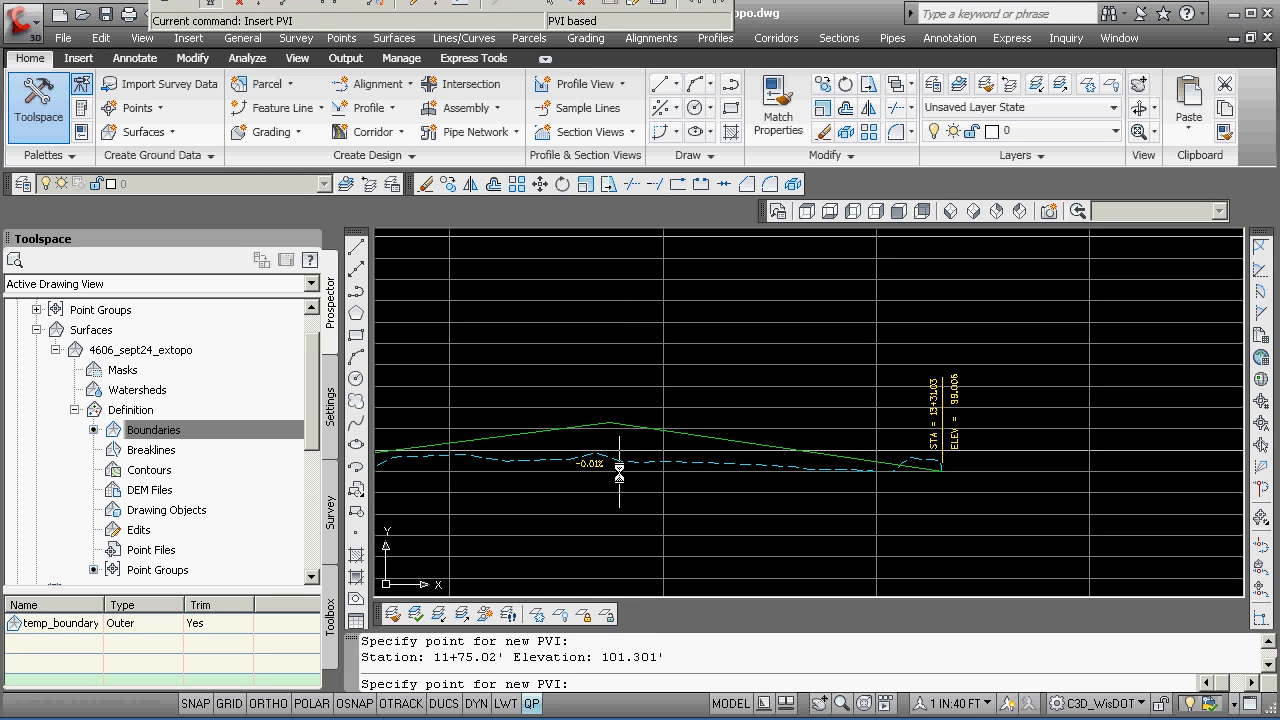
key(Return)
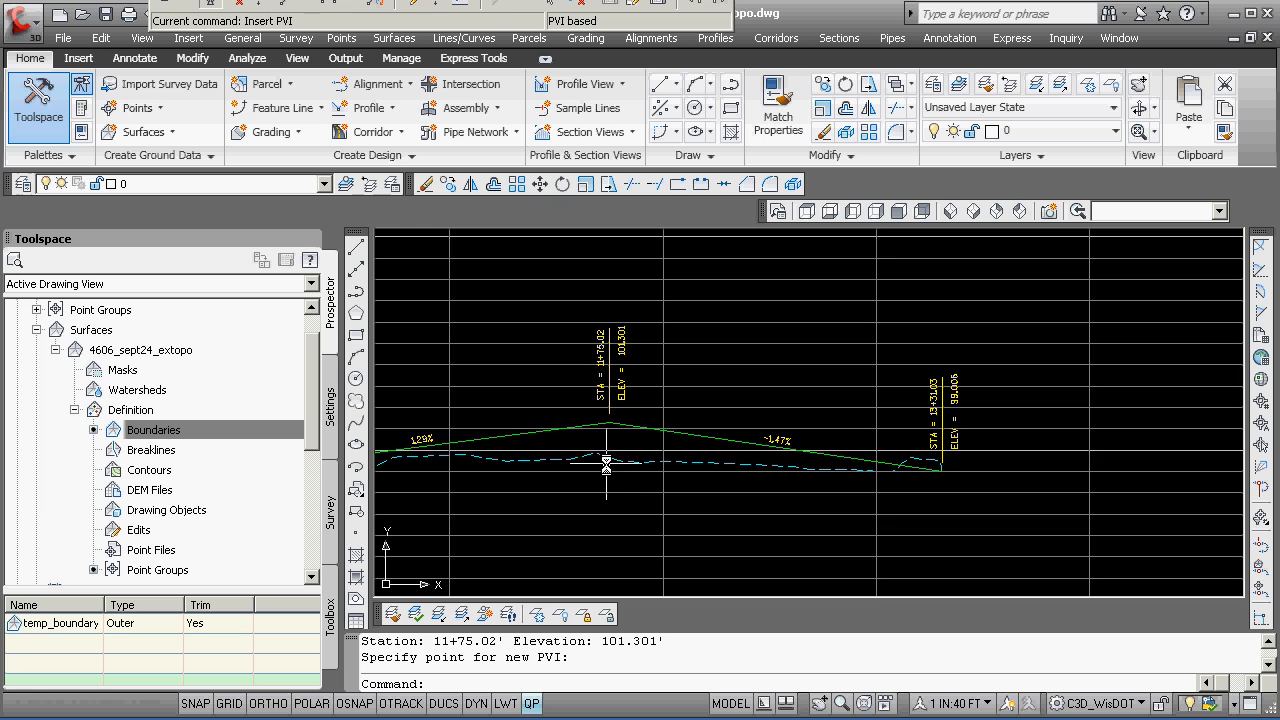
- Save the drawing with the finished proposed profile
scroll(606, 466, down, 3)
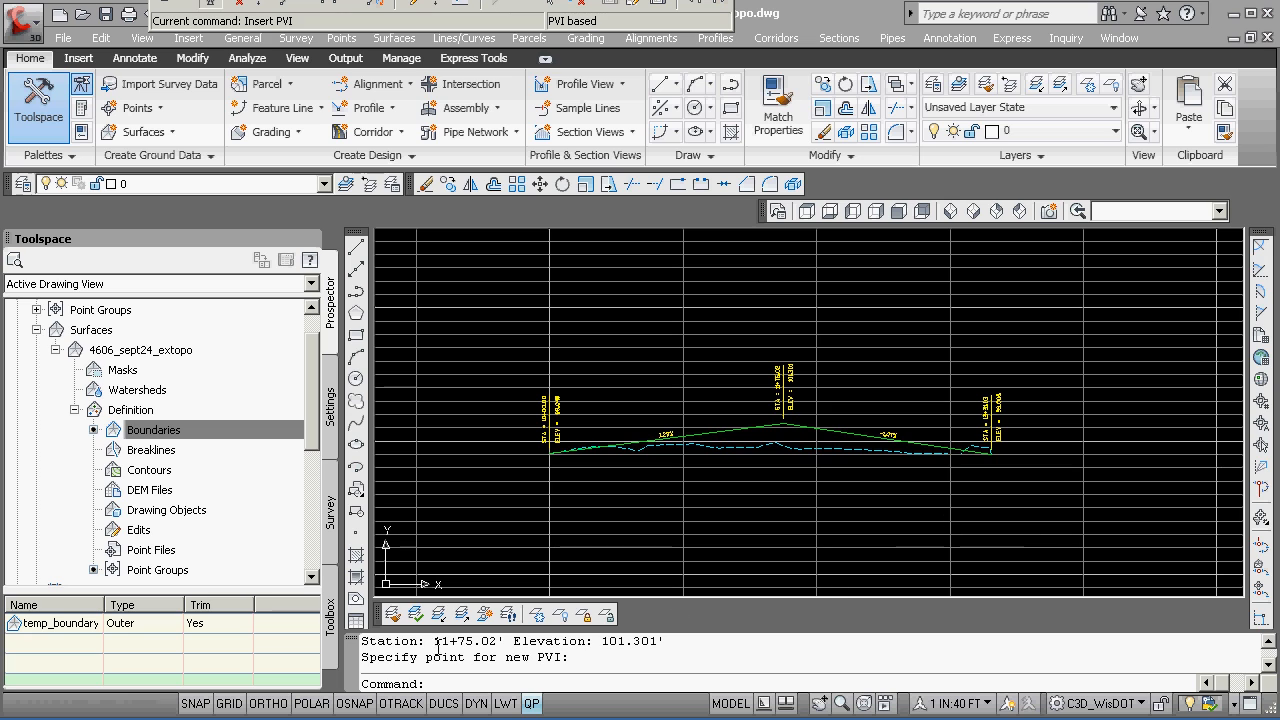
click(22, 20)
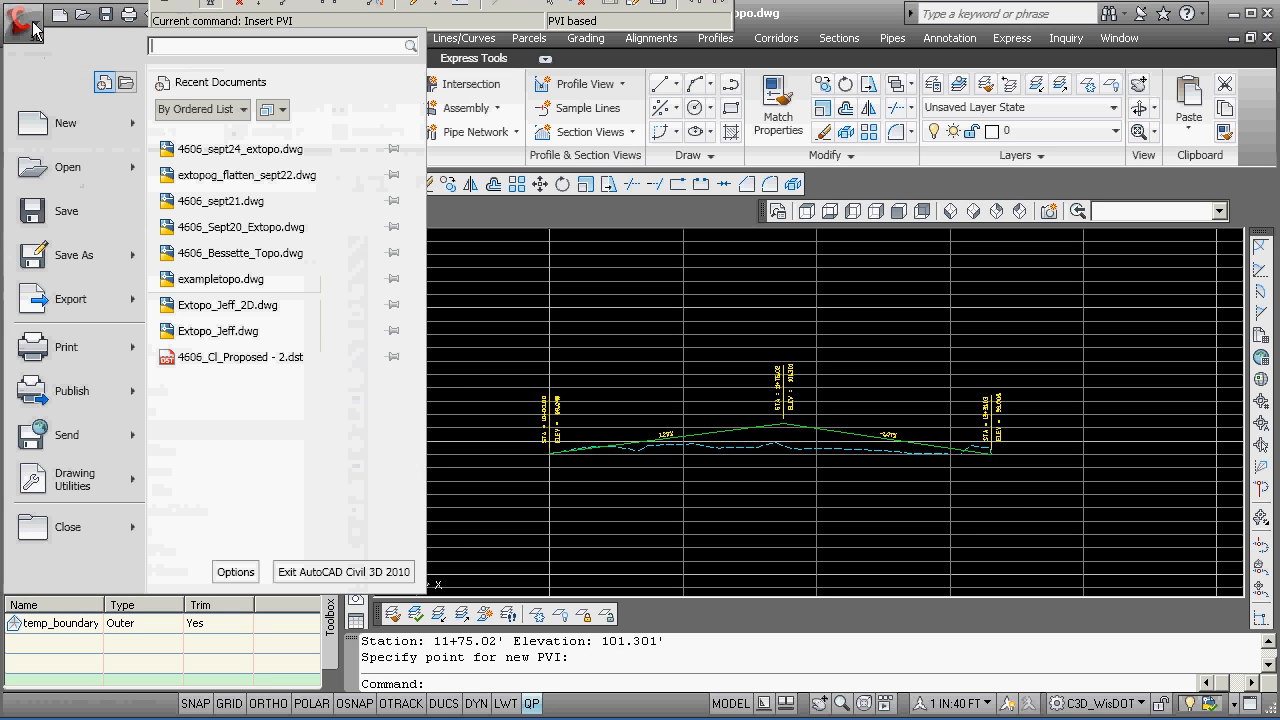
click(60, 210)
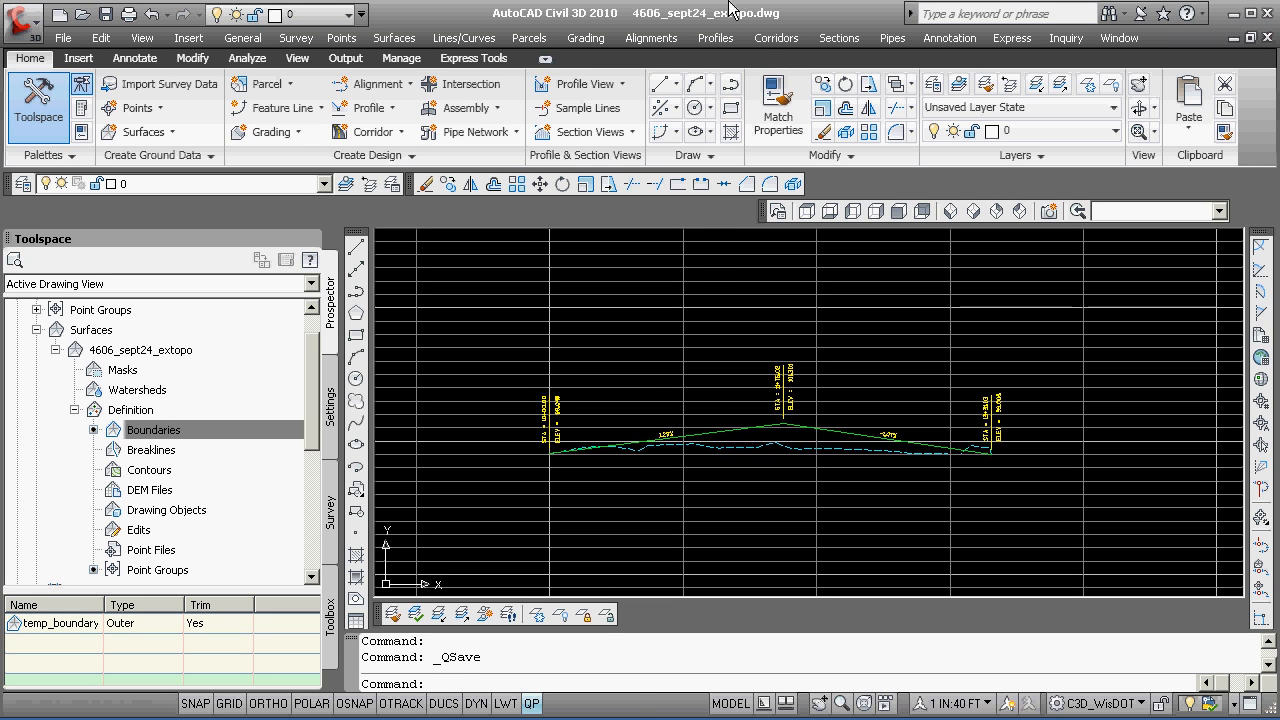
- Centre the view on the drawing origin 0,0 with a view height of 100
text(z)
key(Return)
text(c)
key(Return)
text(0,0)
key(Return)
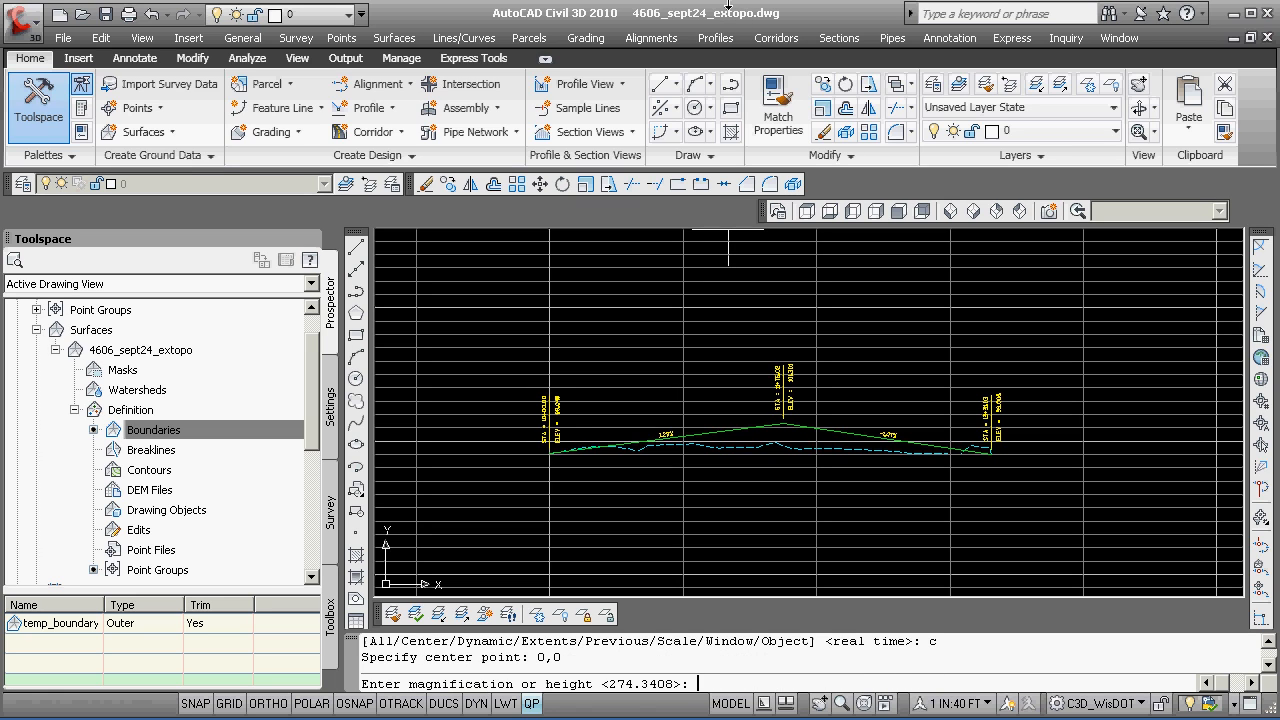
key(Return)
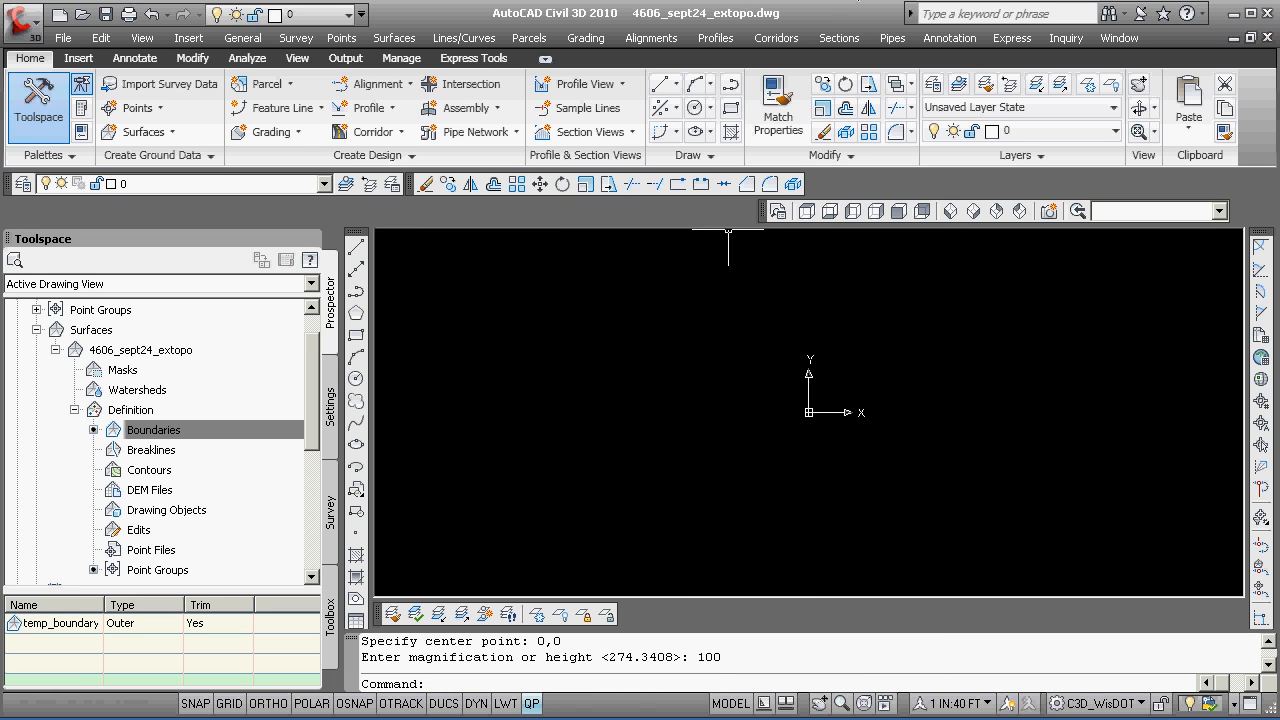
scroll(880, 286, up, 5)
scroll(740, 503, down, 5)
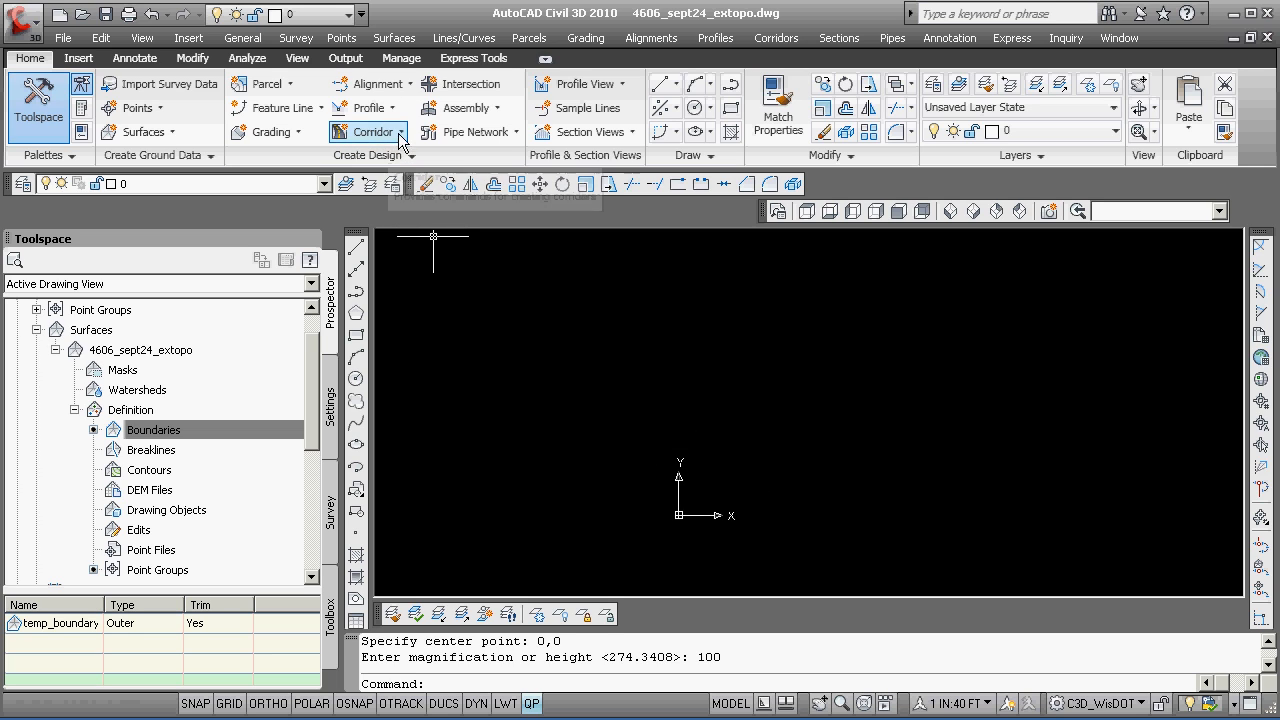
- Create an assembly with the default name, Standard assembly style and CRDR Proposed code set, placing its baseline just above the origin
click(490, 112)
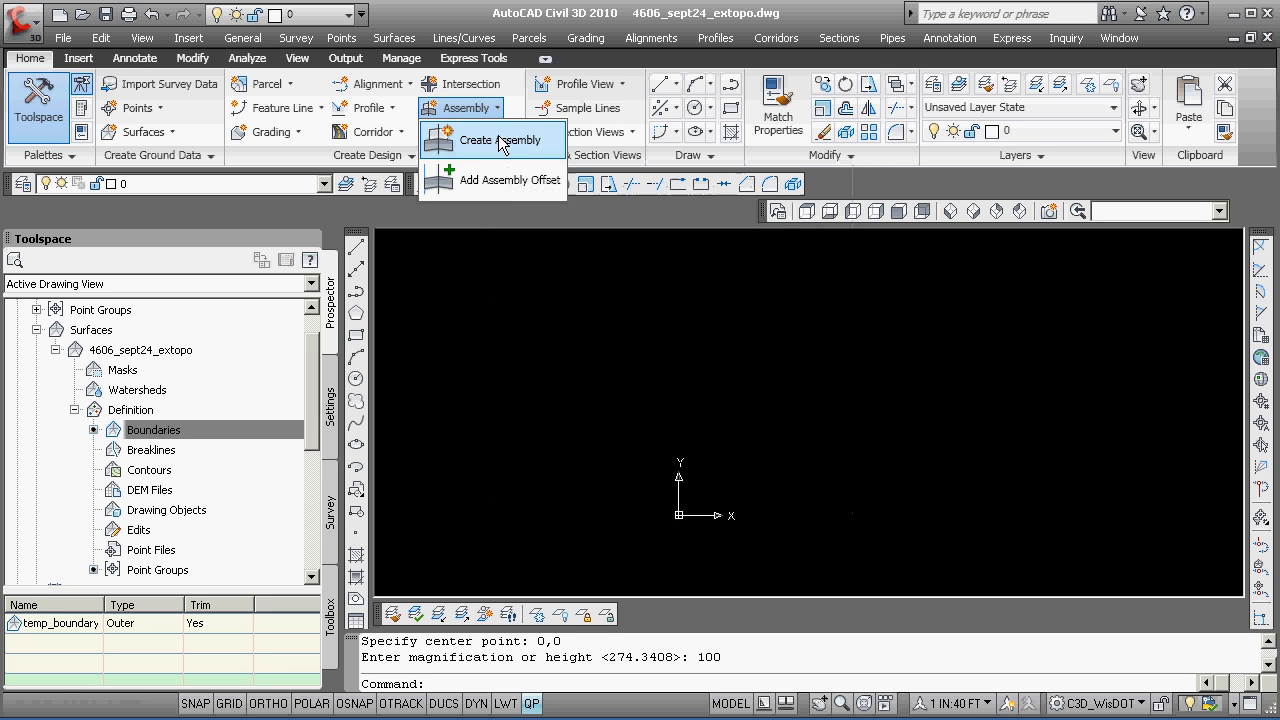
click(502, 144)
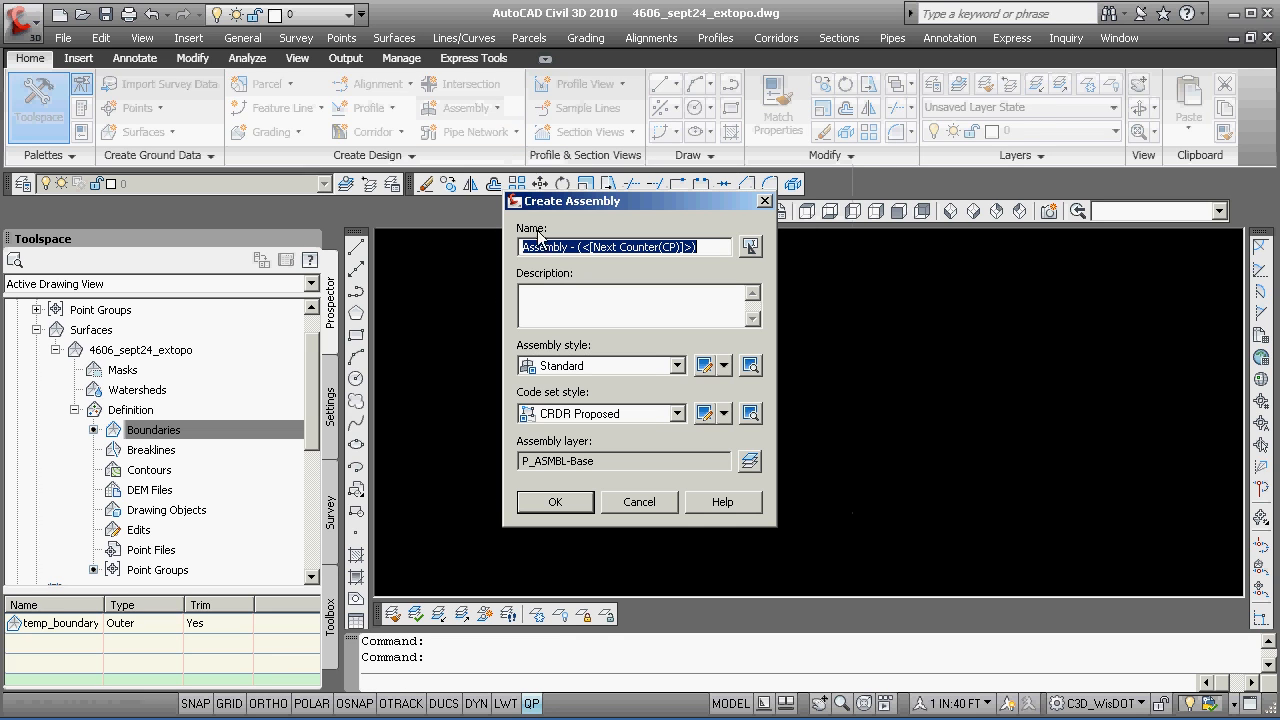
click(556, 501)
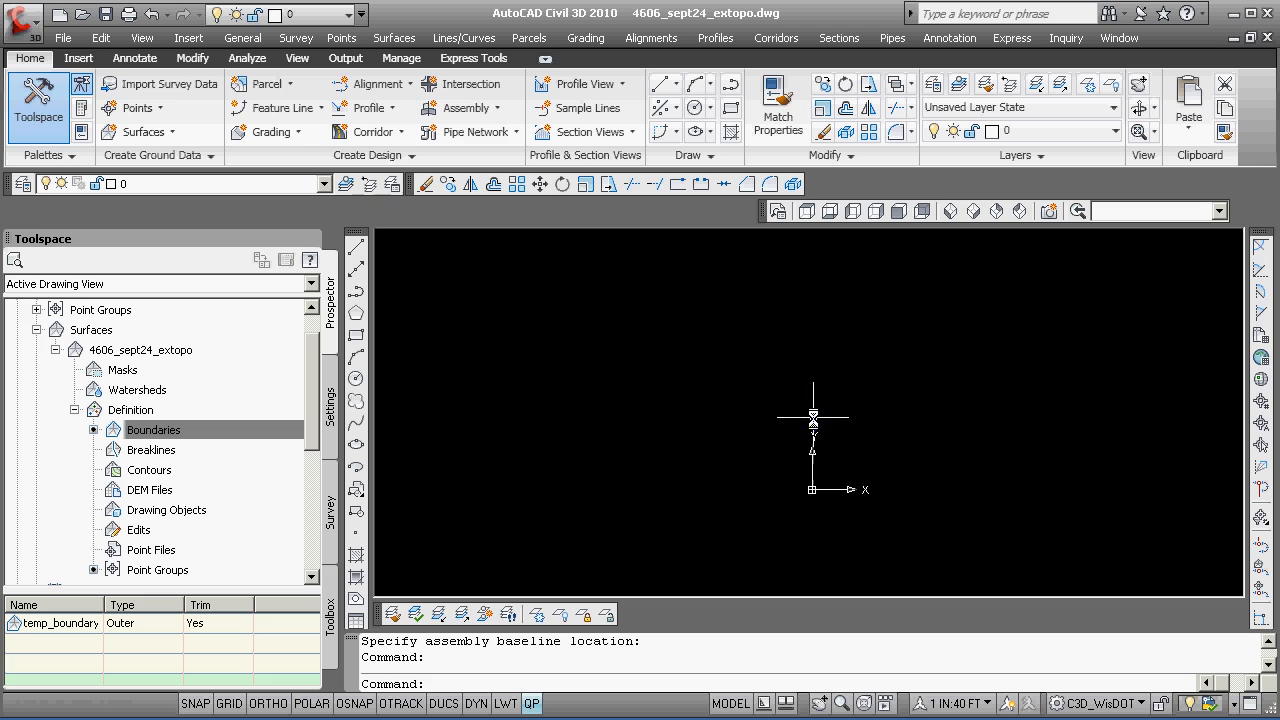
- Move the assembly from its insertion point to coordinates 0,20
scroll(837, 427, up, 3)
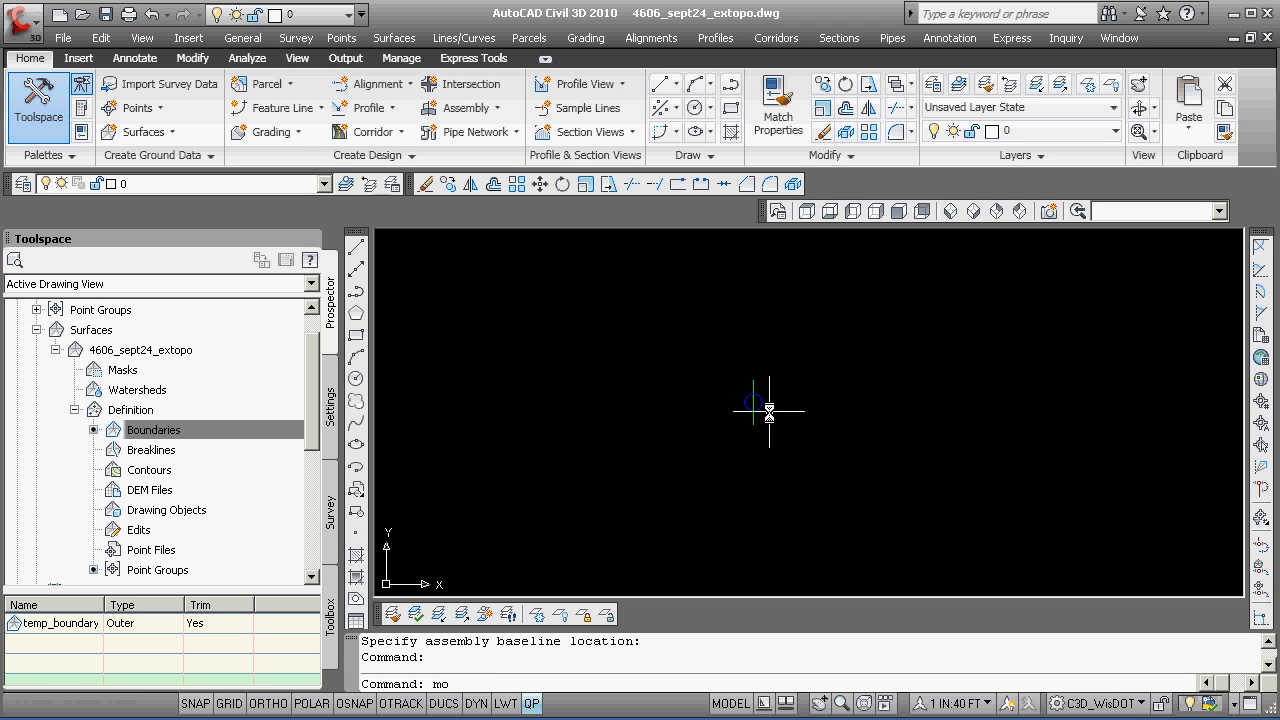
key(Return)
click(755, 401)
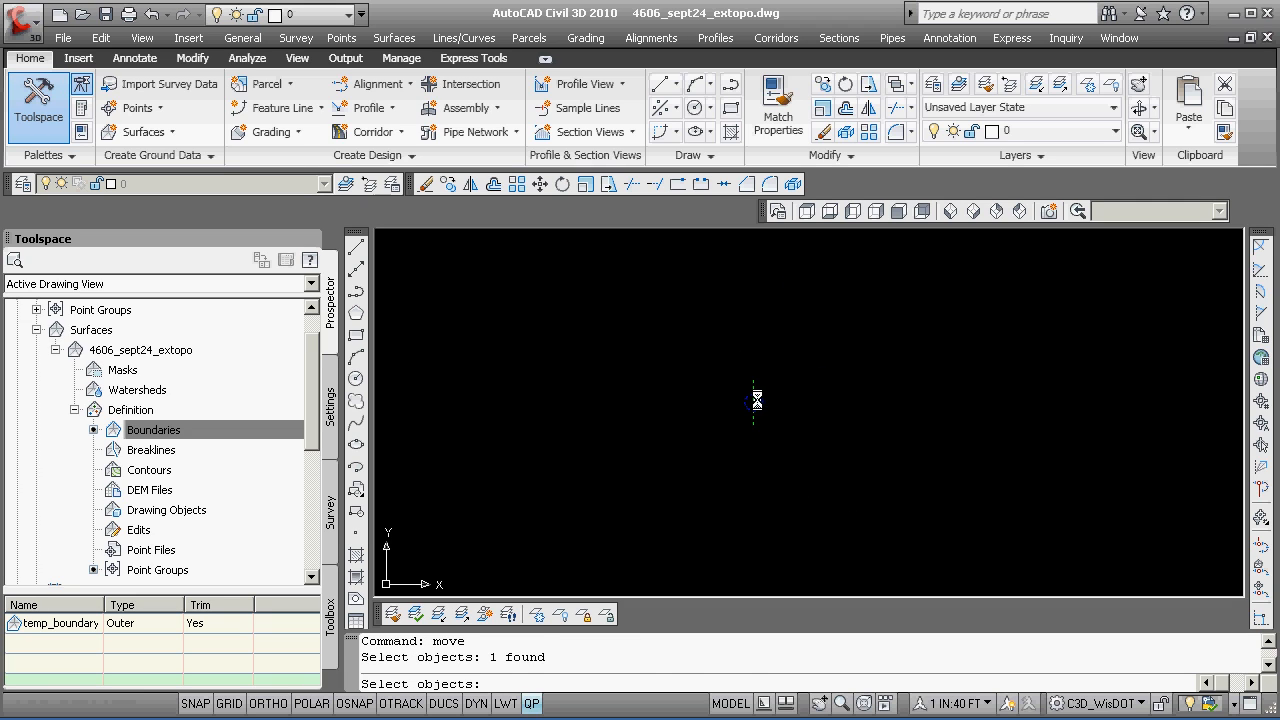
key(Return)
text(ins)
key(Return)
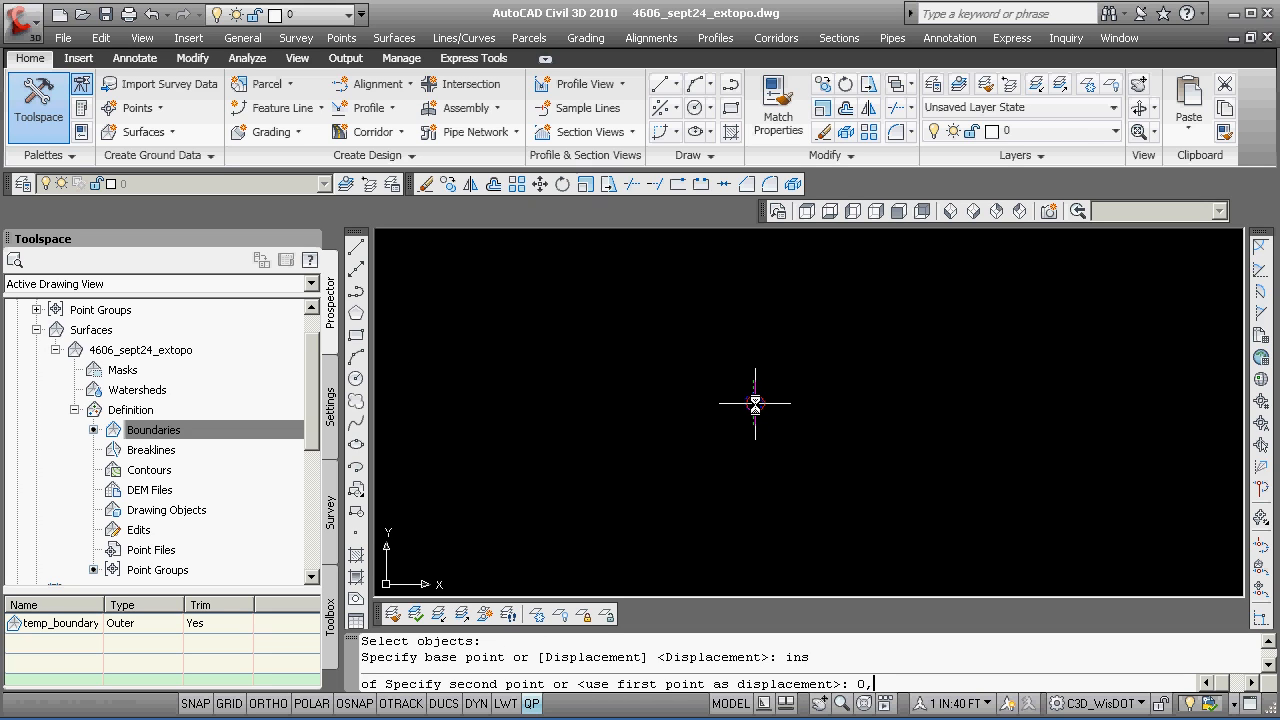
text(0)
key(Return)
key(Escape)
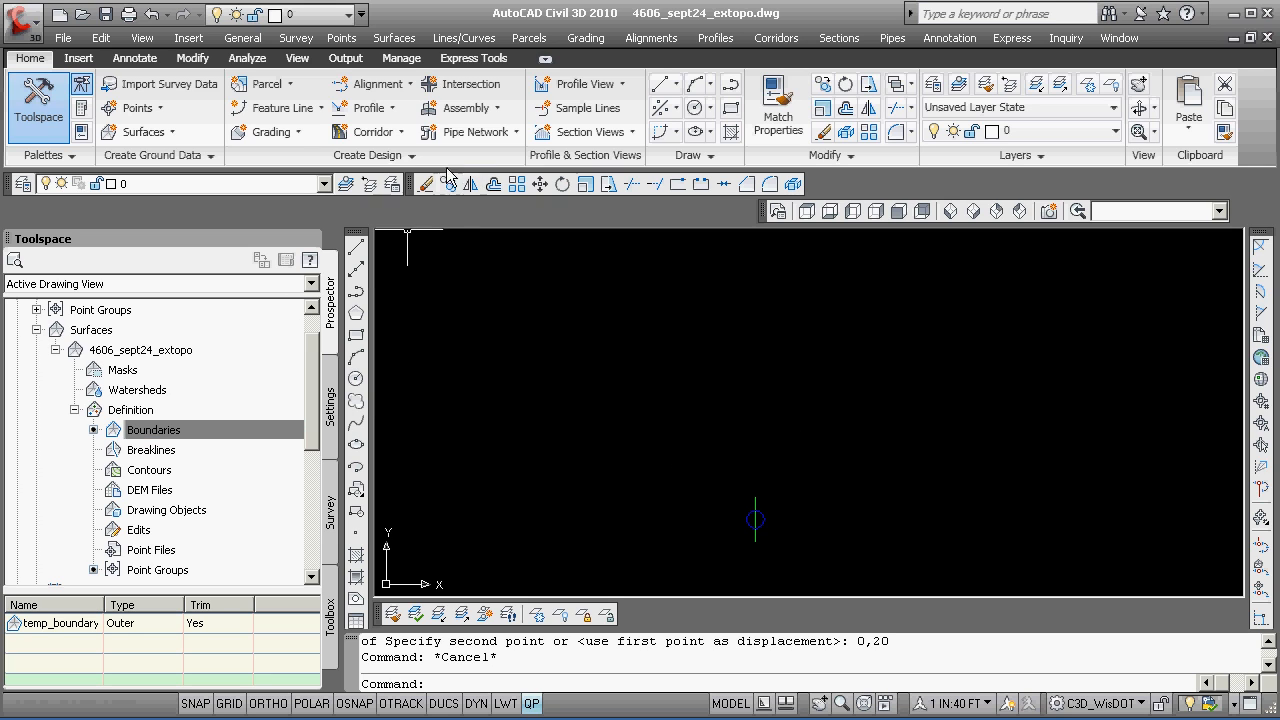
click(472, 112)
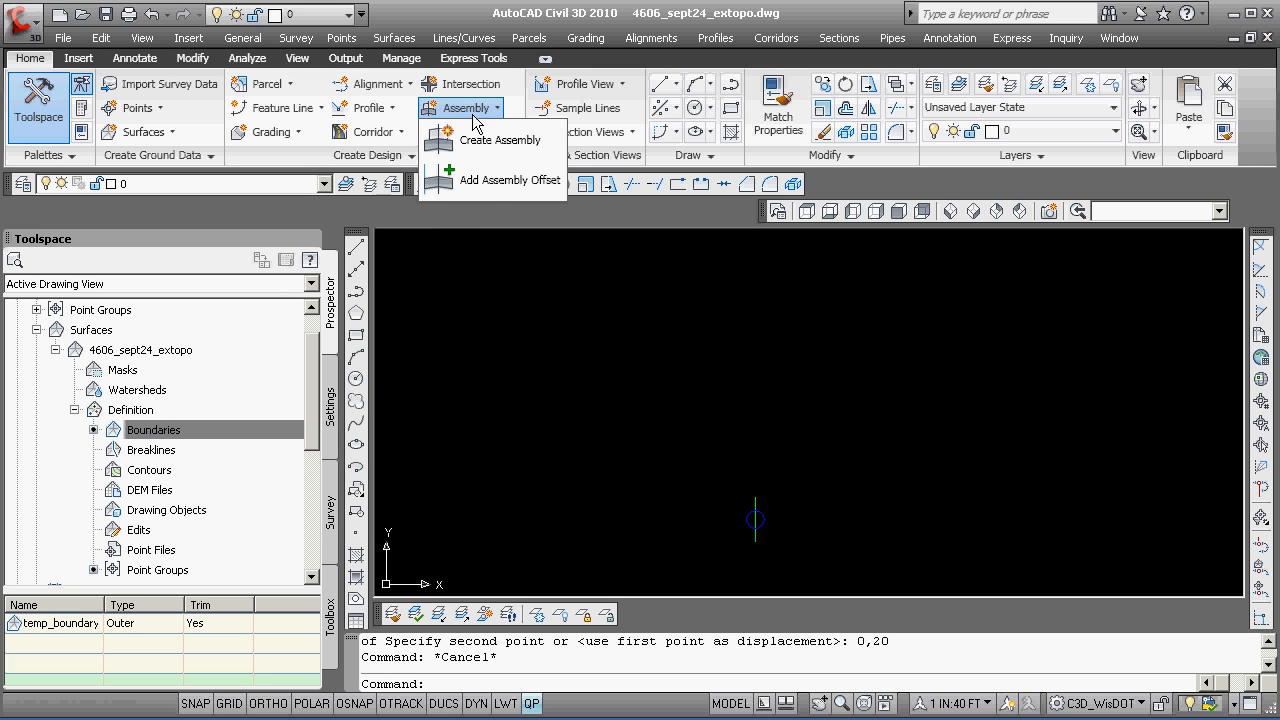
click(485, 180)
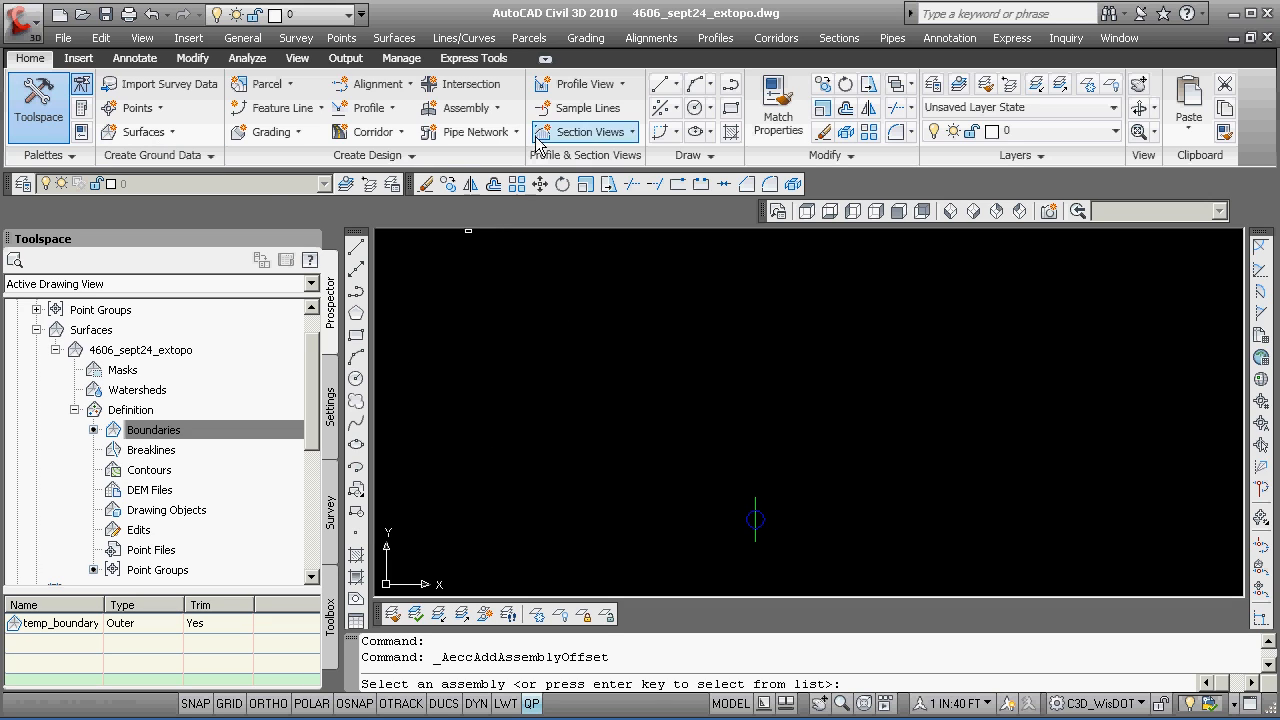
key(Escape)
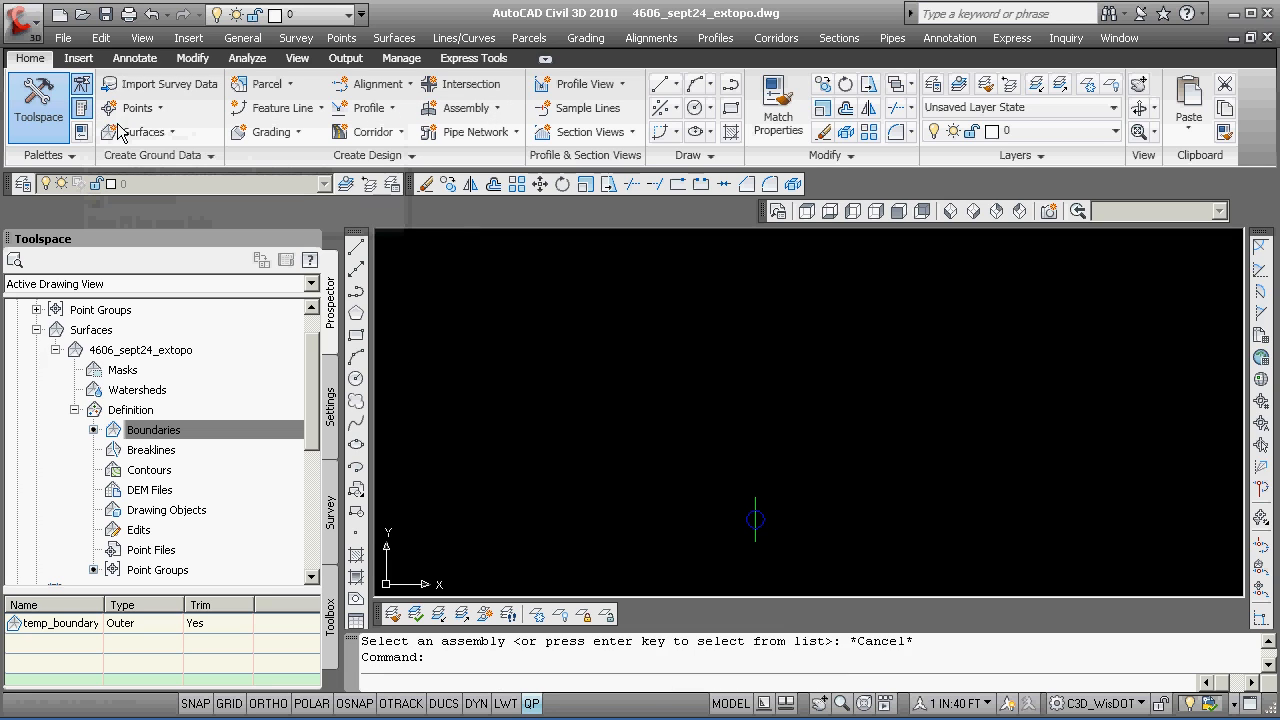
- Attach a BasicLane subassembly from the Imperial Basic Subassemblies to the assembly's baseline marker
key(ctrl+3)
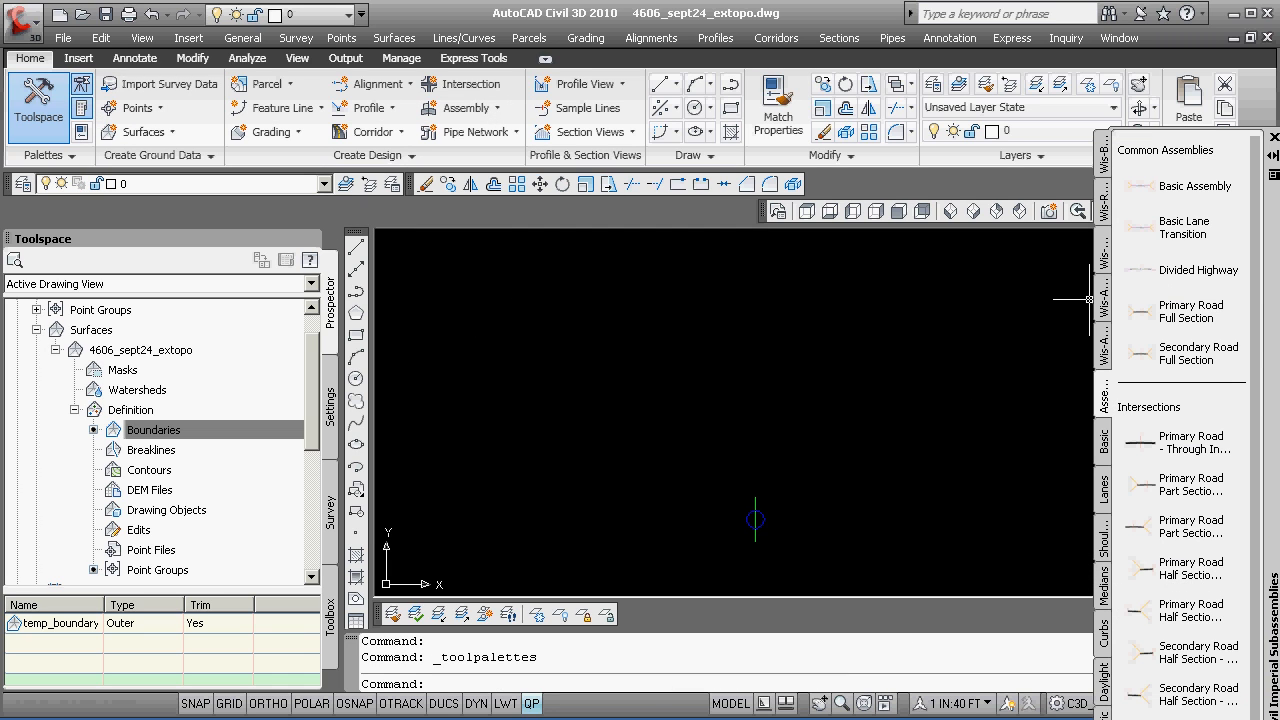
click(1101, 717)
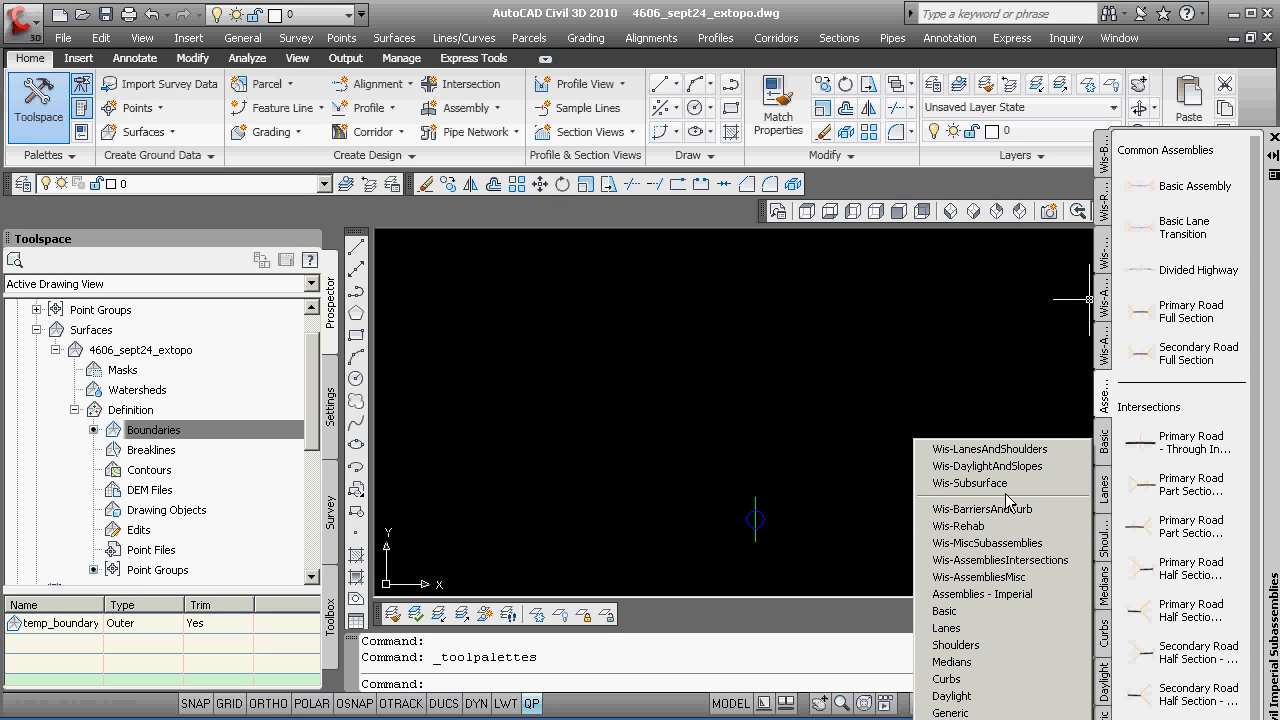
click(999, 615)
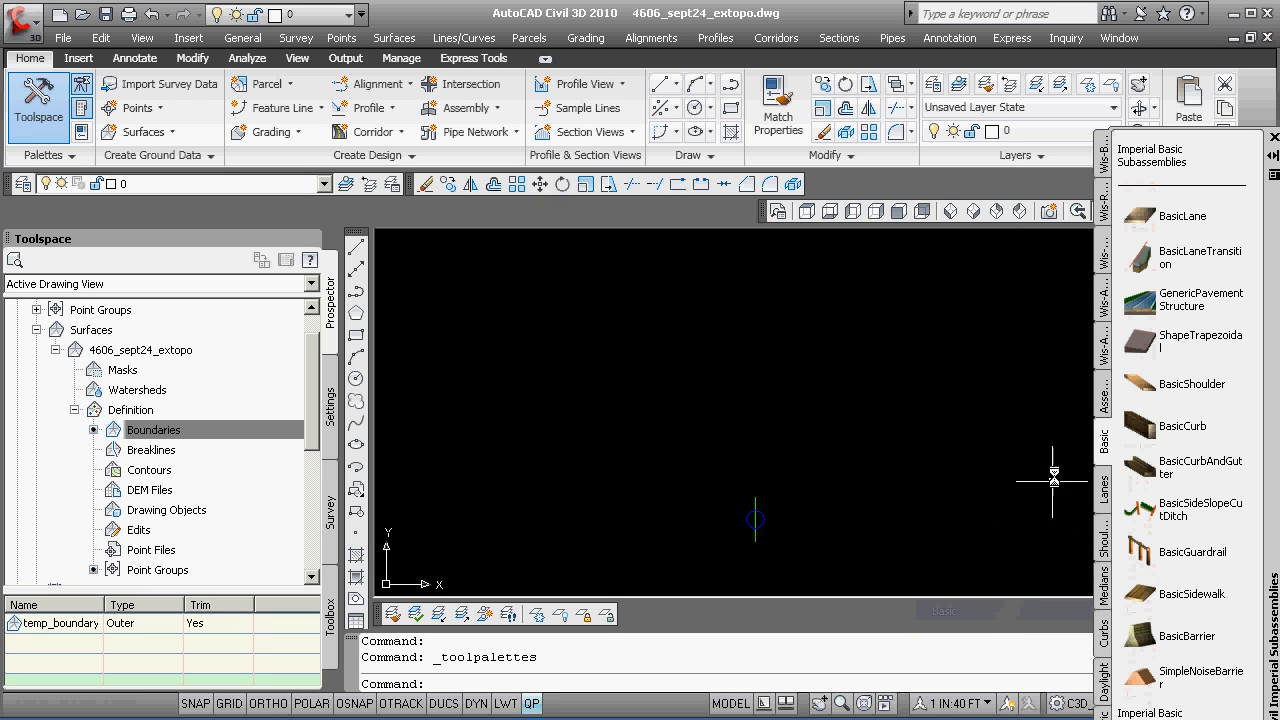
click(1138, 218)
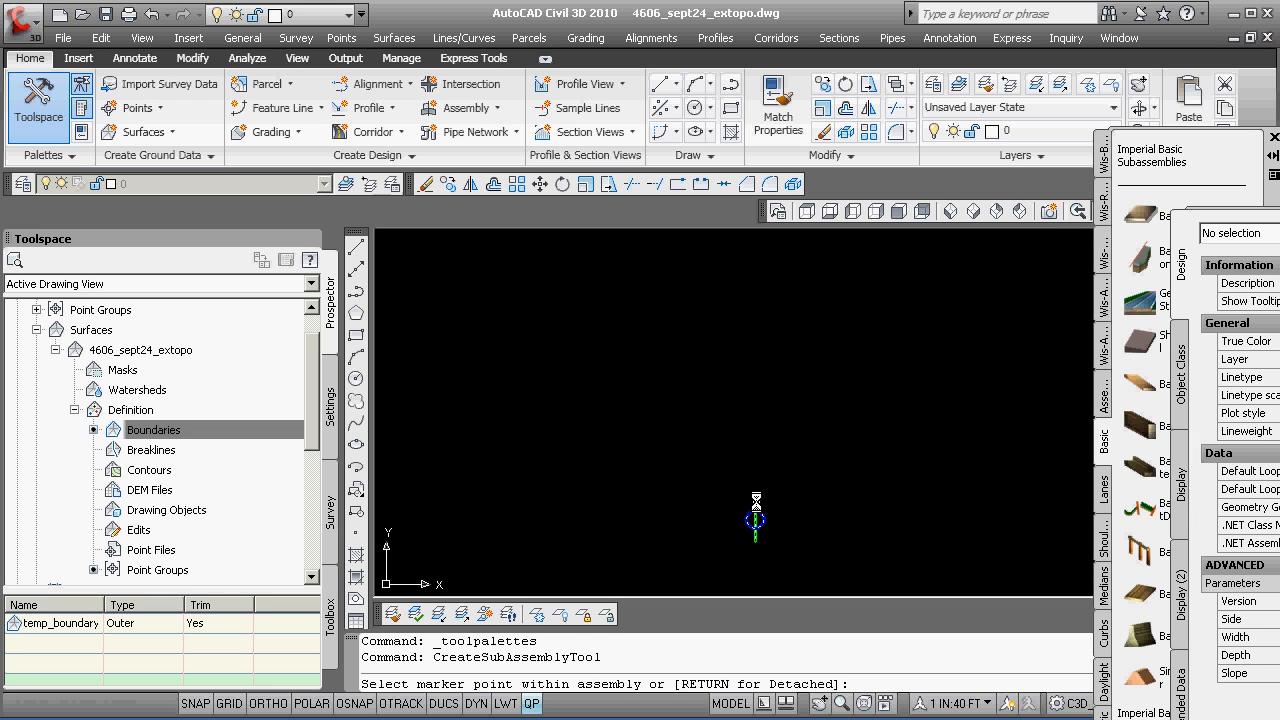
click(756, 520)
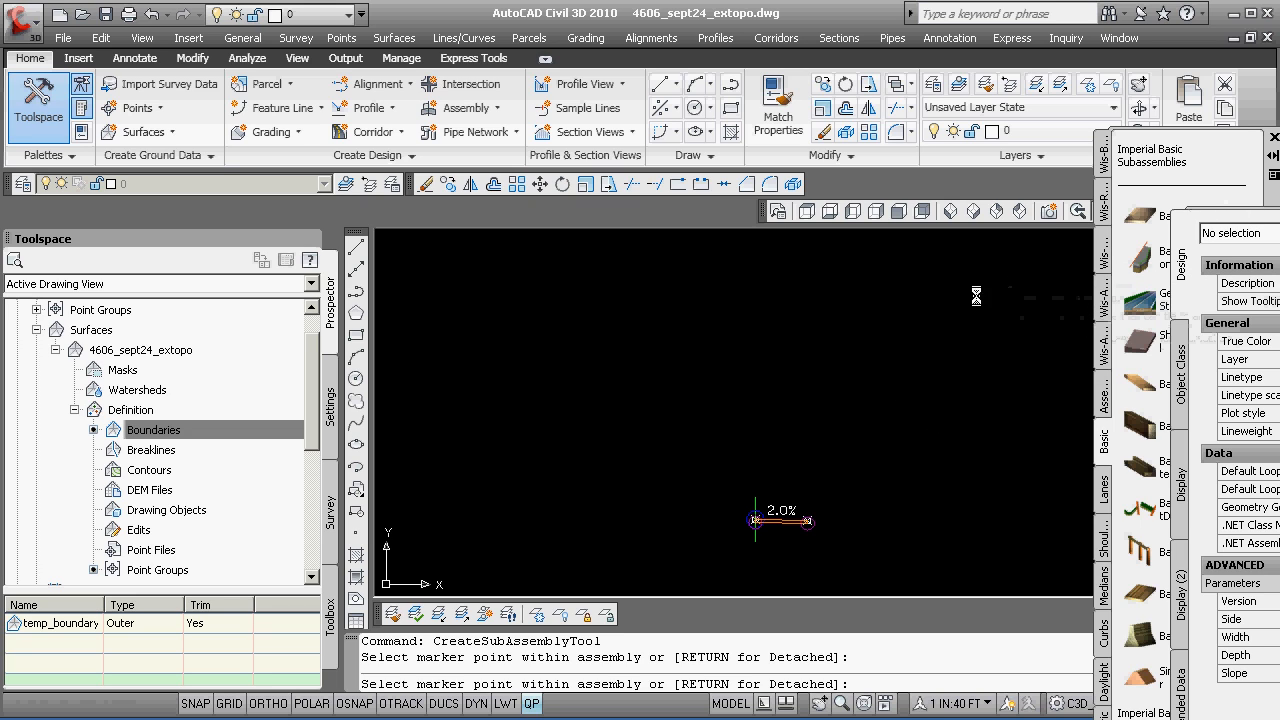
- Attach a BasicCurb subassembly from the Imperial Basic Subassemblies to the top marker at the lane's outer edge
drag(1274, 199, 1158, 124)
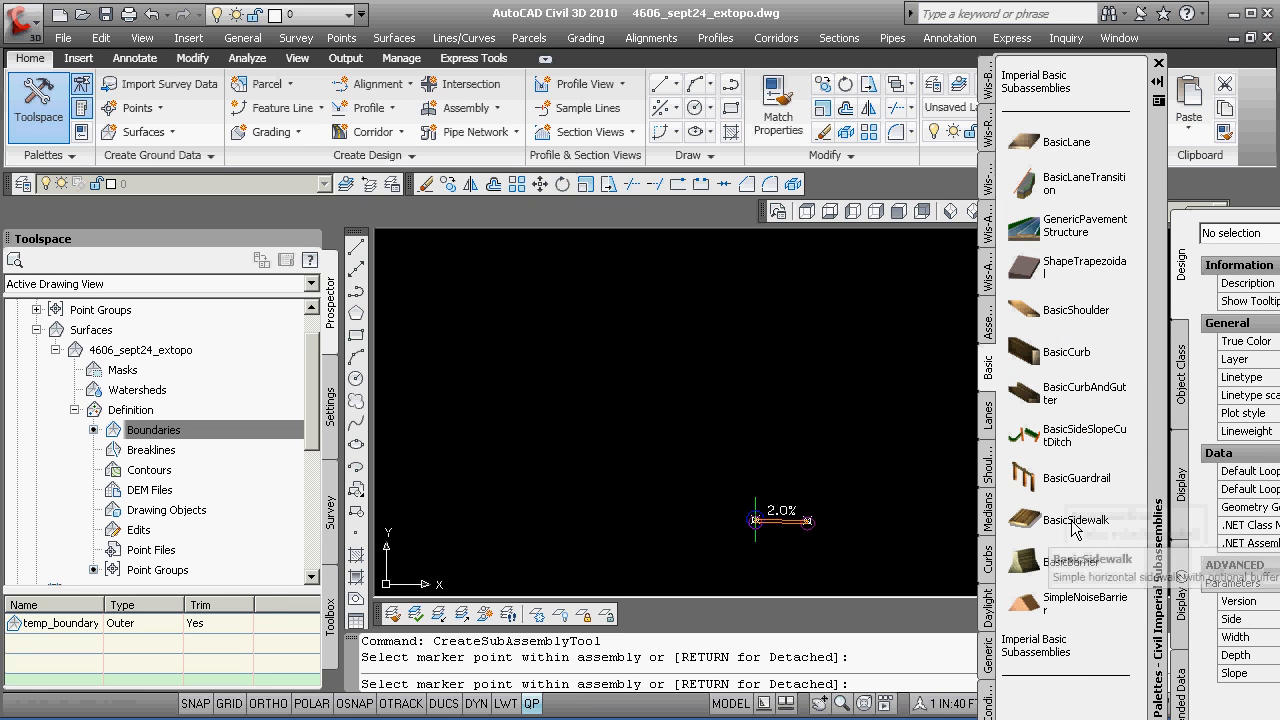
click(1035, 355)
scroll(790, 525, up, 5)
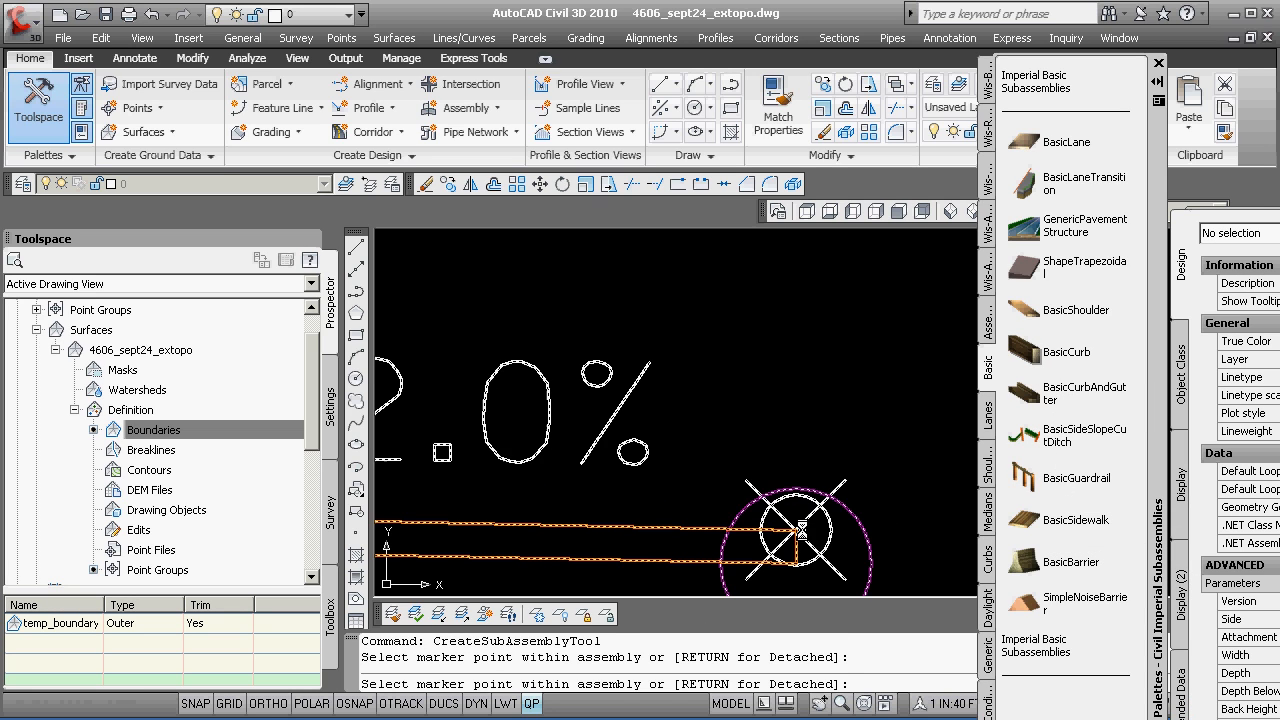
click(797, 540)
scroll(855, 480, down, 3)
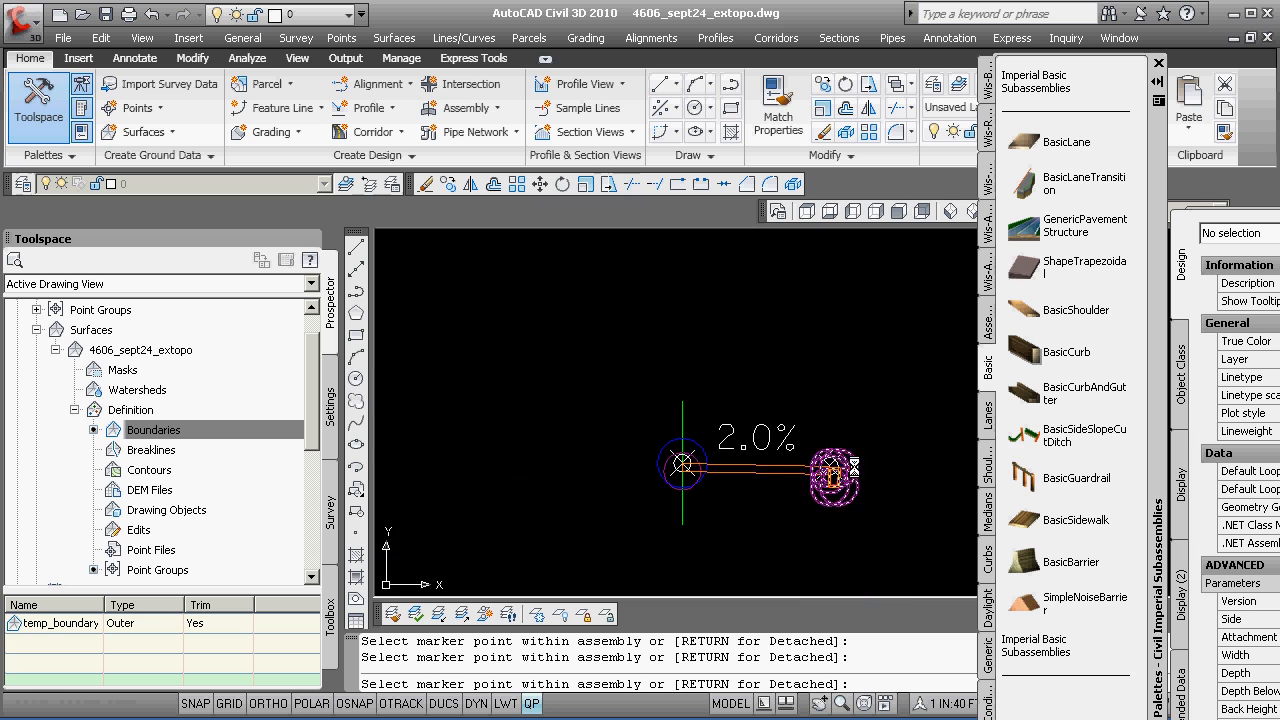
scroll(860, 488, up, 3)
key(Escape)
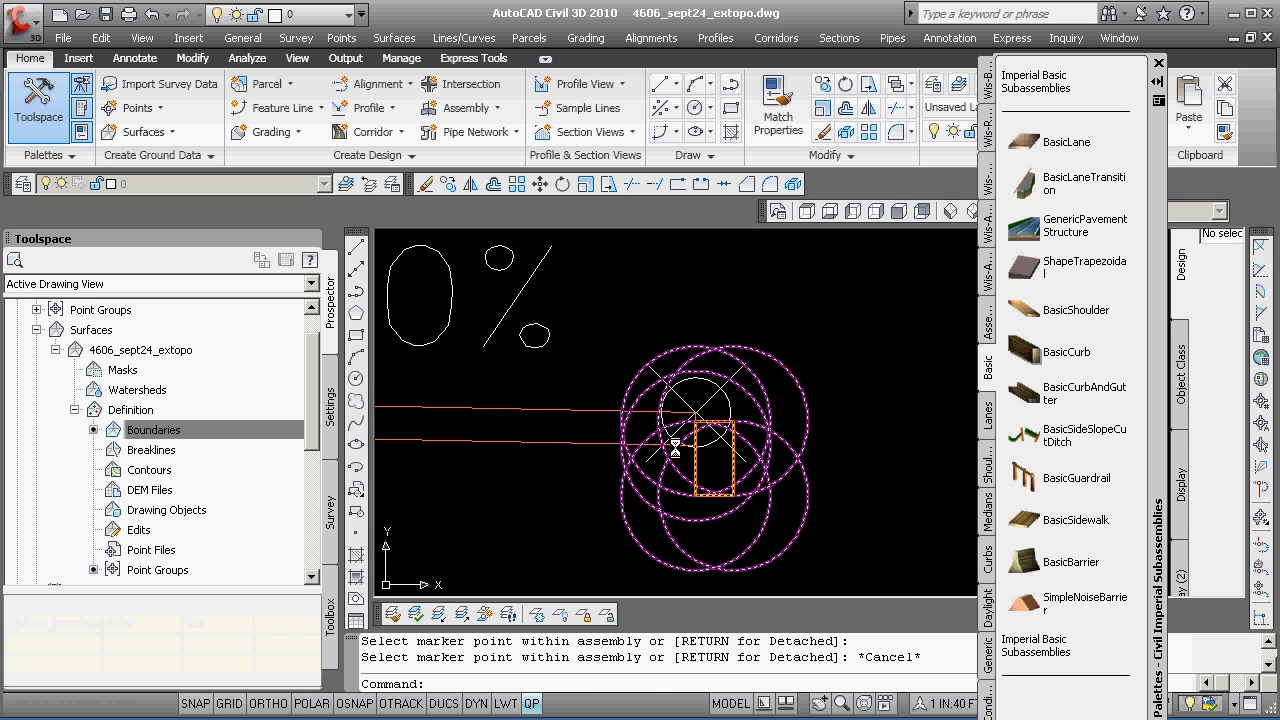
scroll(680, 470, up, 2)
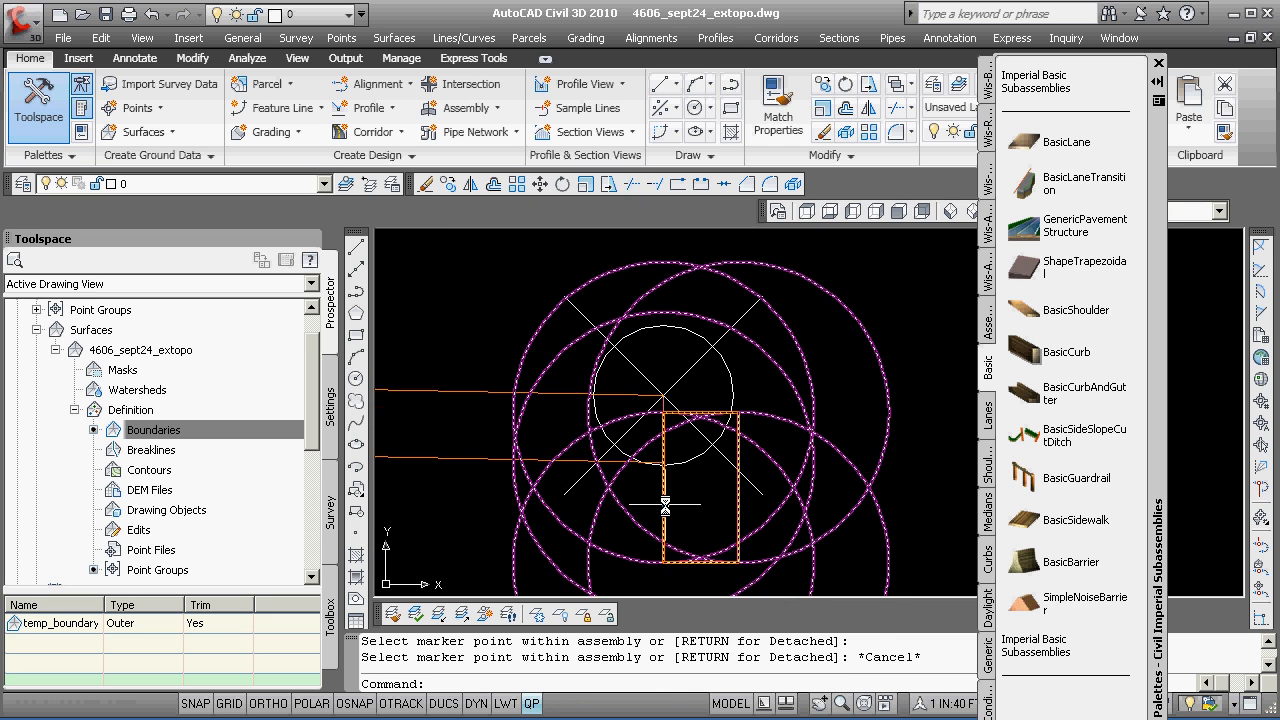
- Stretch the BasicCurb subassembly by its grip to a free spot above and outside the lane's outer end
click(668, 474)
scroll(669, 425, down, 5)
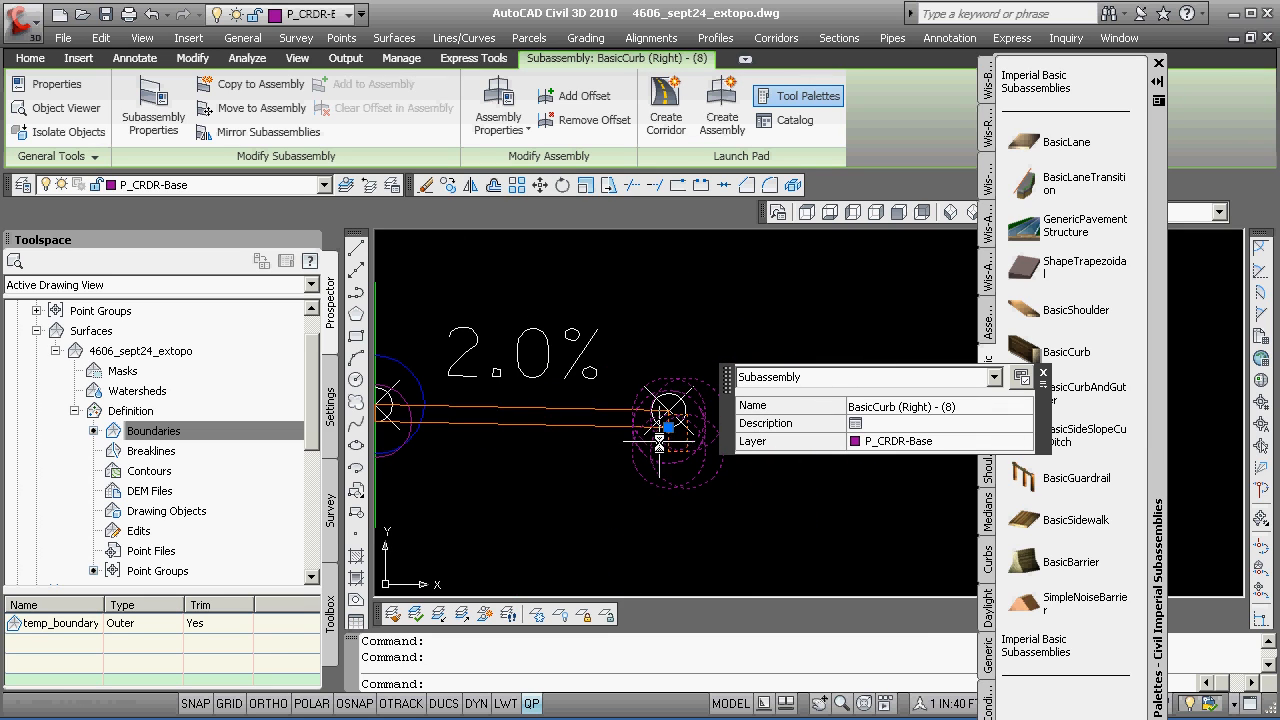
click(669, 425)
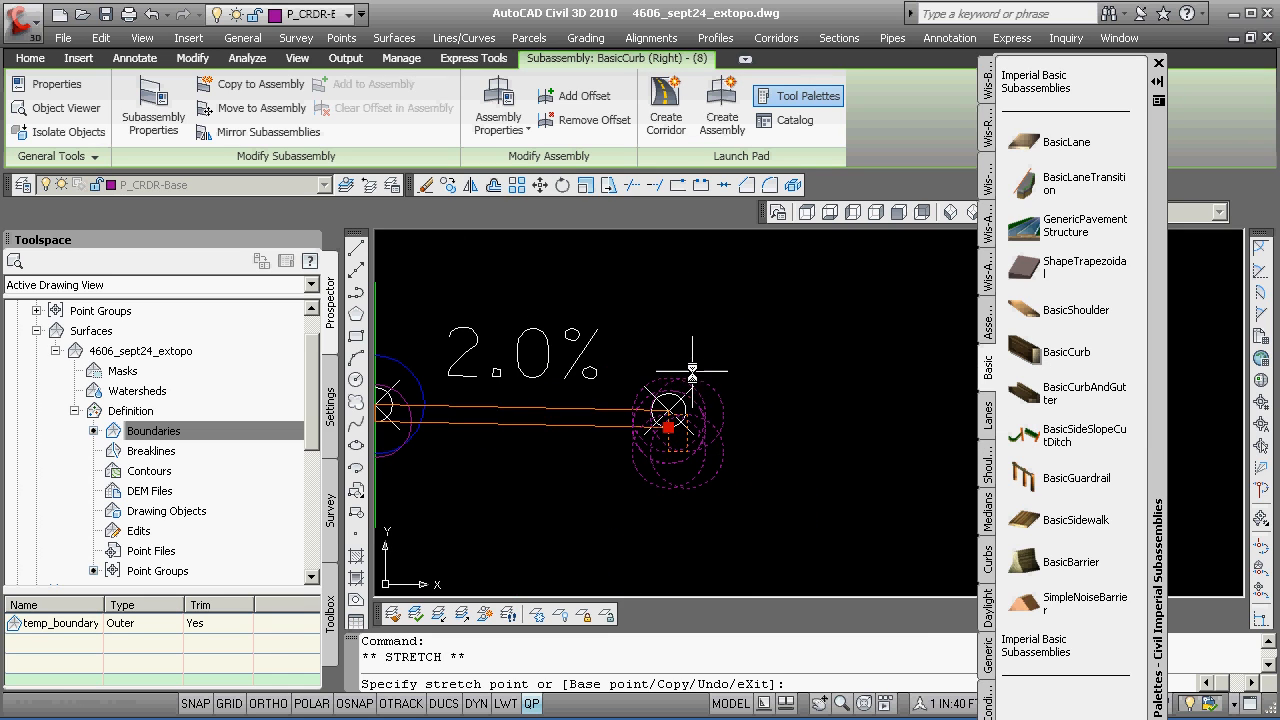
click(753, 334)
key(Escape)
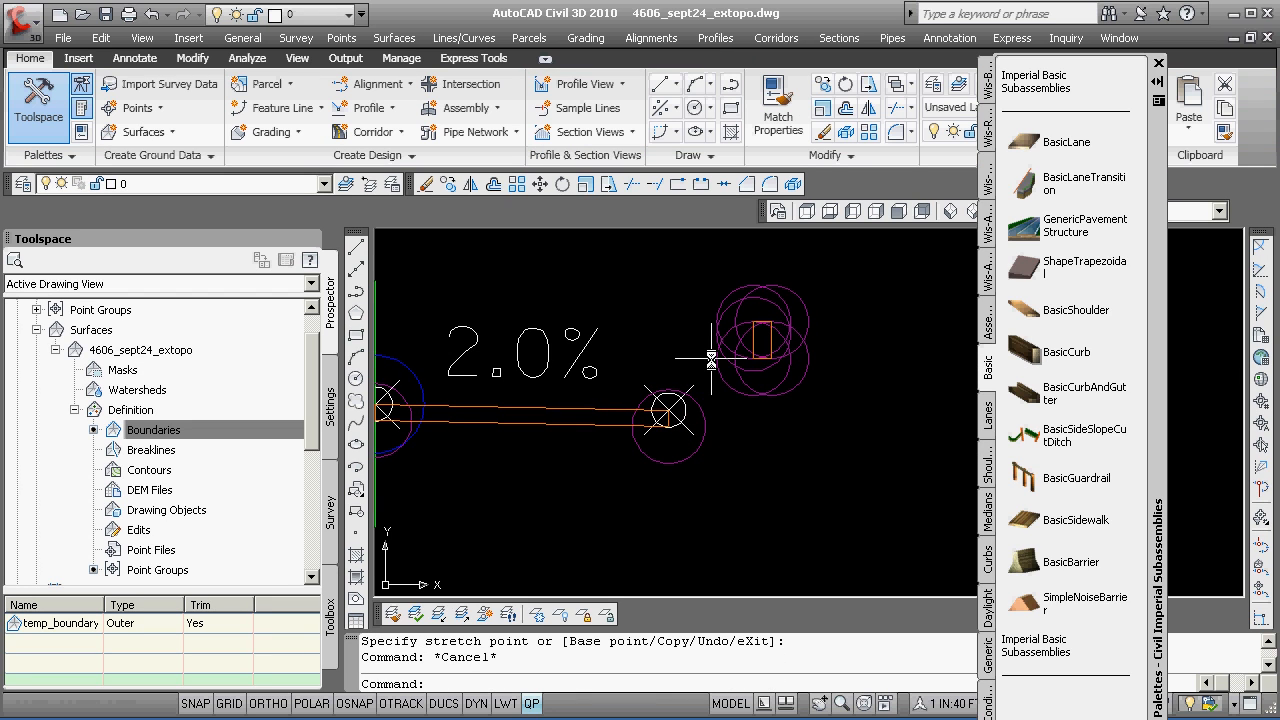
- Try to move the curb from its insertion point onto the lane's outer marker with insertion and centre snaps
text(move)
key(Return)
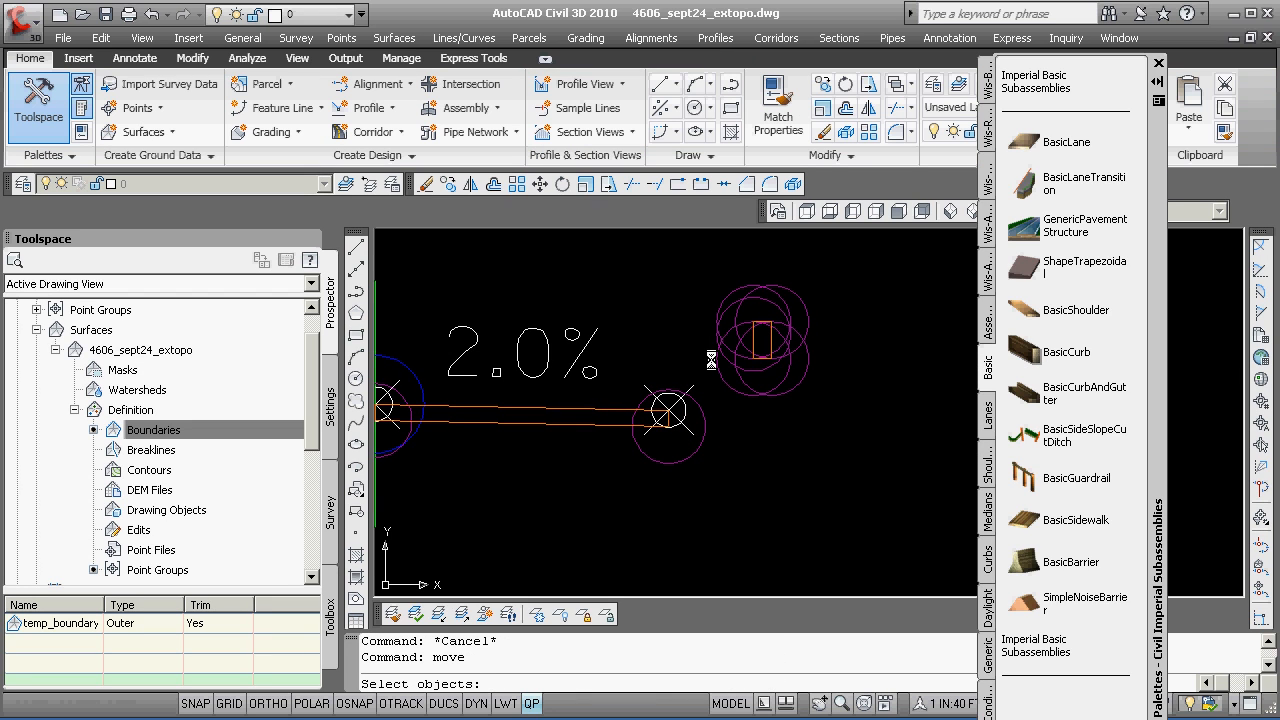
click(755, 347)
key(Return)
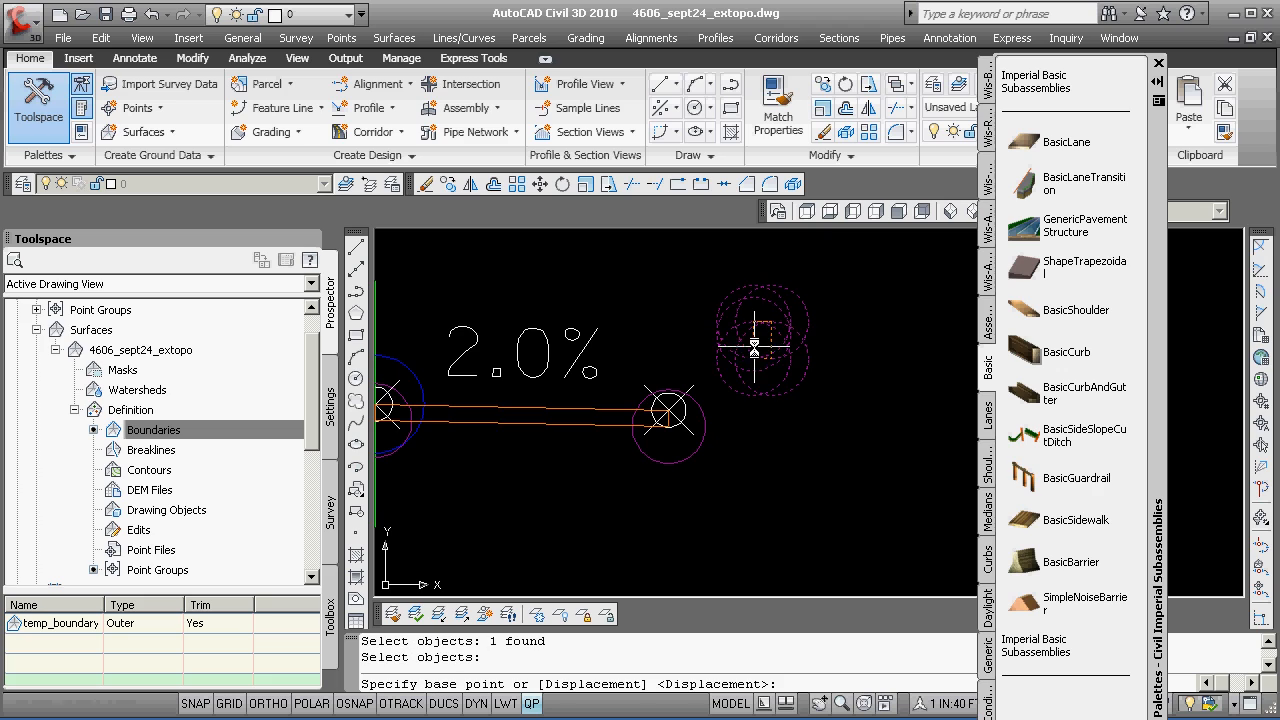
text(ins)
key(Return)
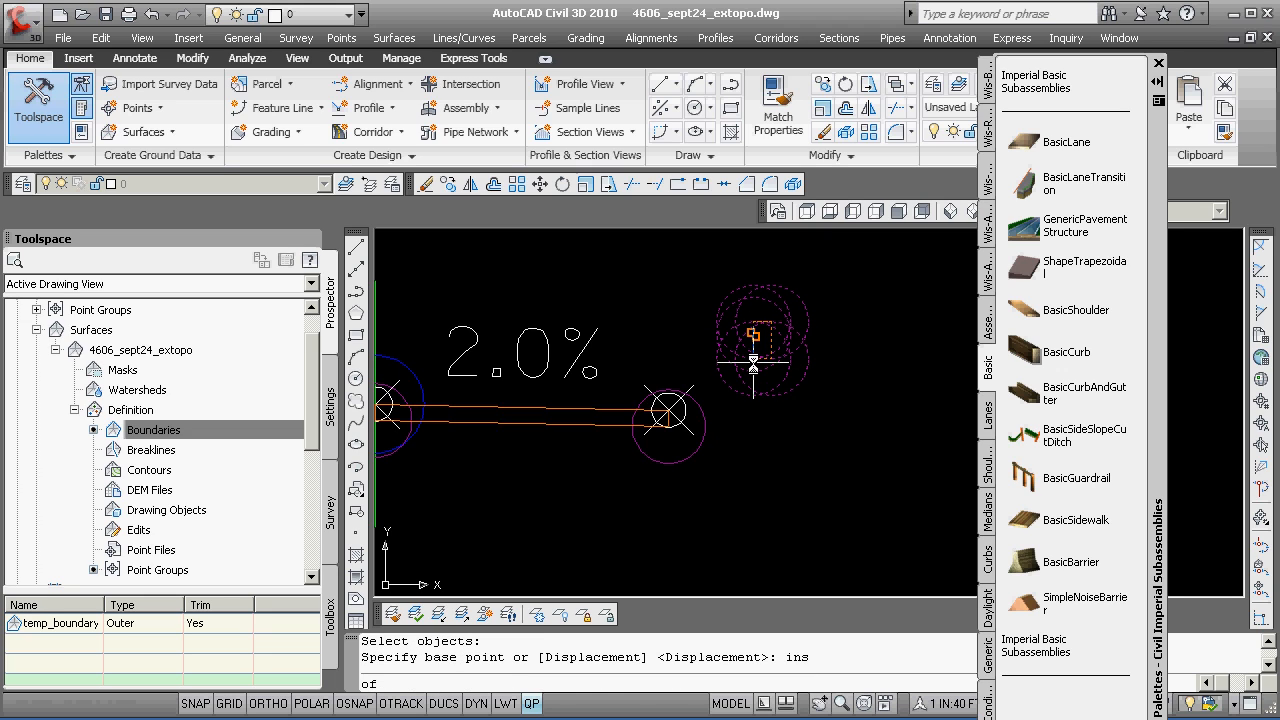
click(755, 350)
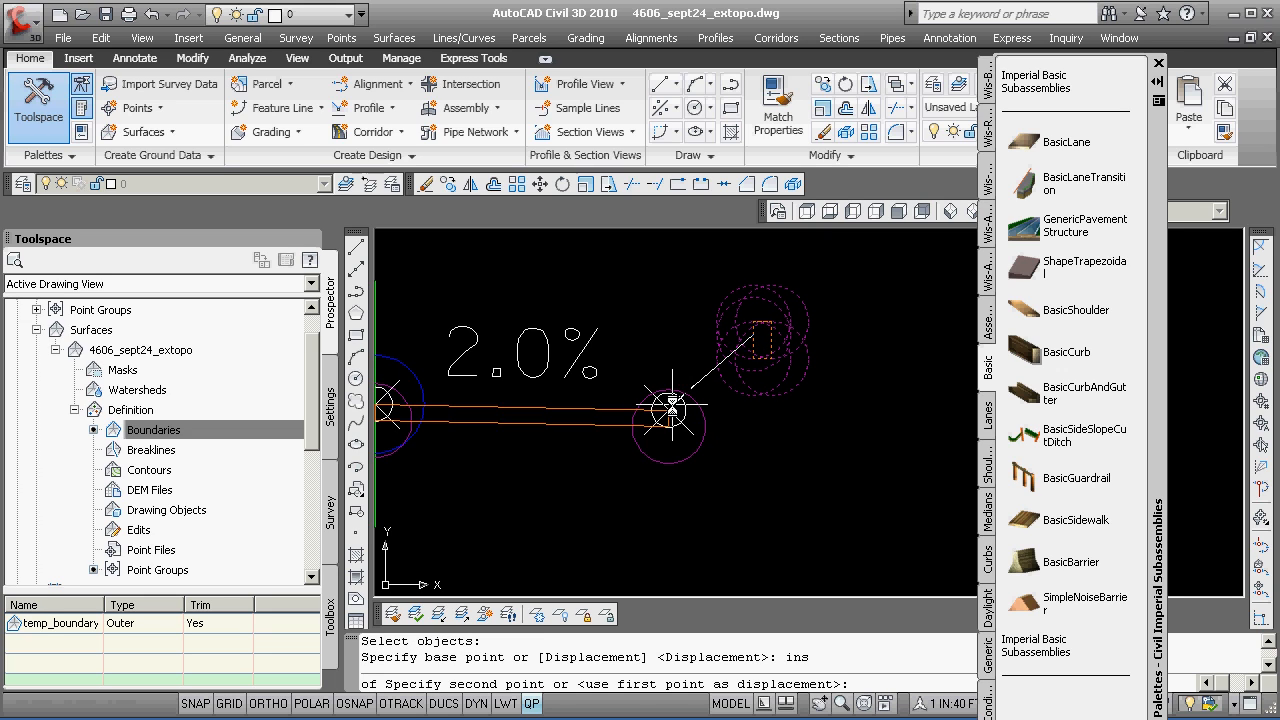
key(Return)
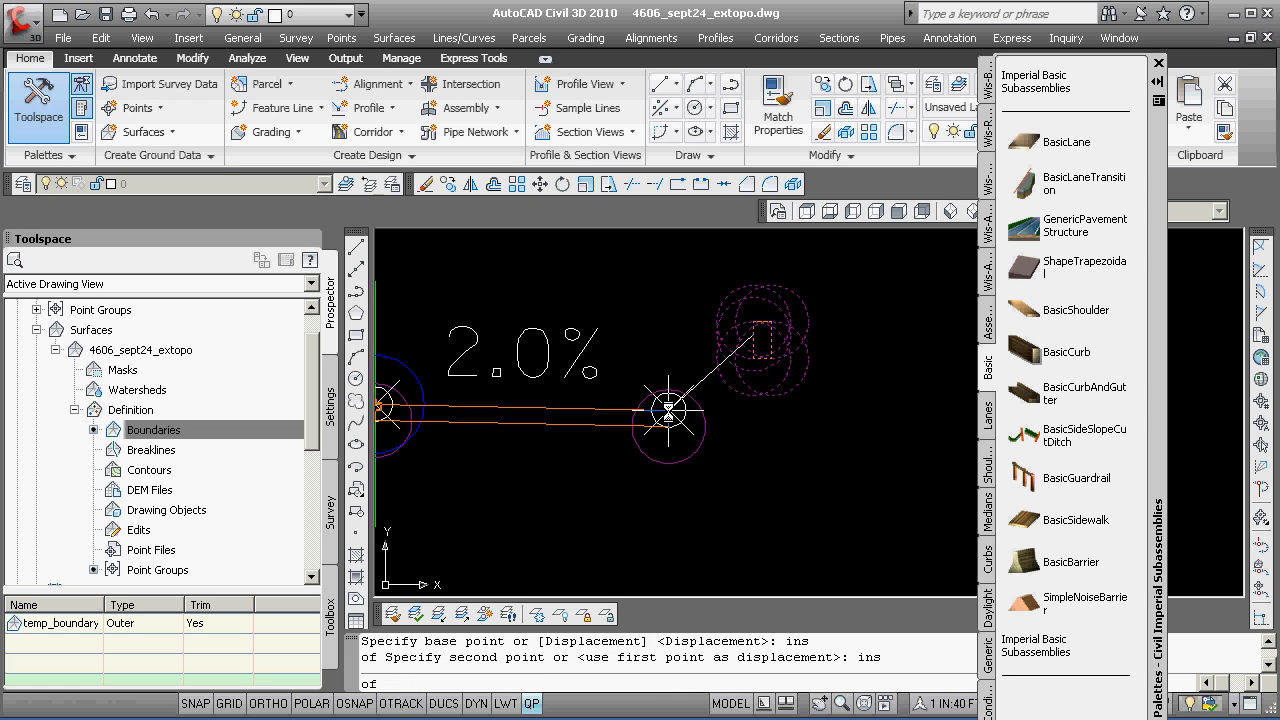
click(636, 338)
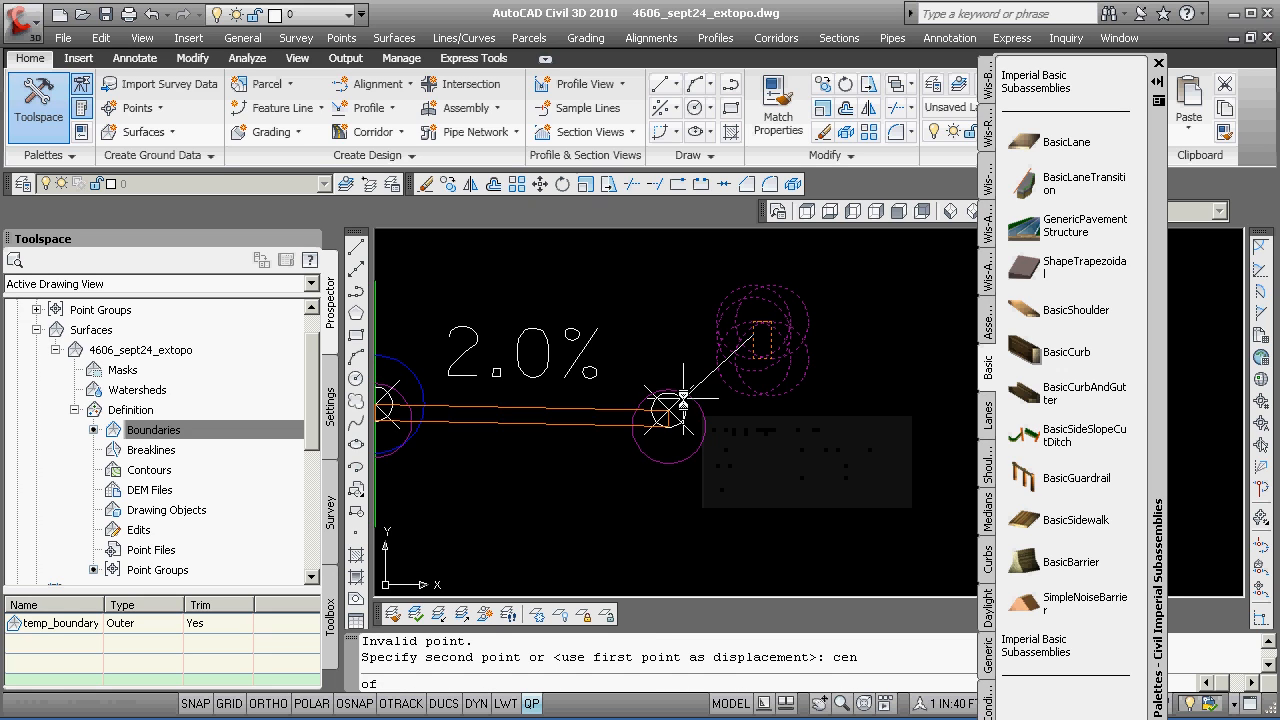
key(BackSpace)
key(BackSpace)
key(BackSpace)
key(Escape)
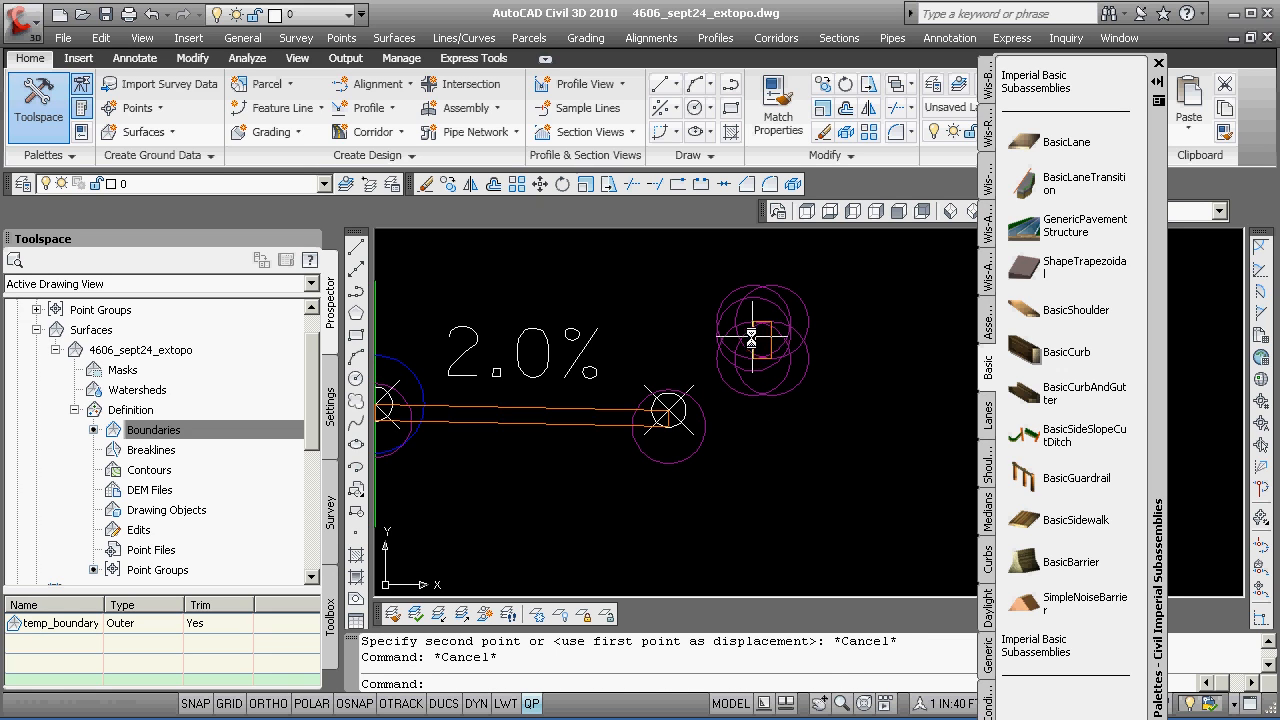
- Try again to move the curb from its insertion point, using the centre of the lane's outer marker circle as destination
text(move)
key(Return)
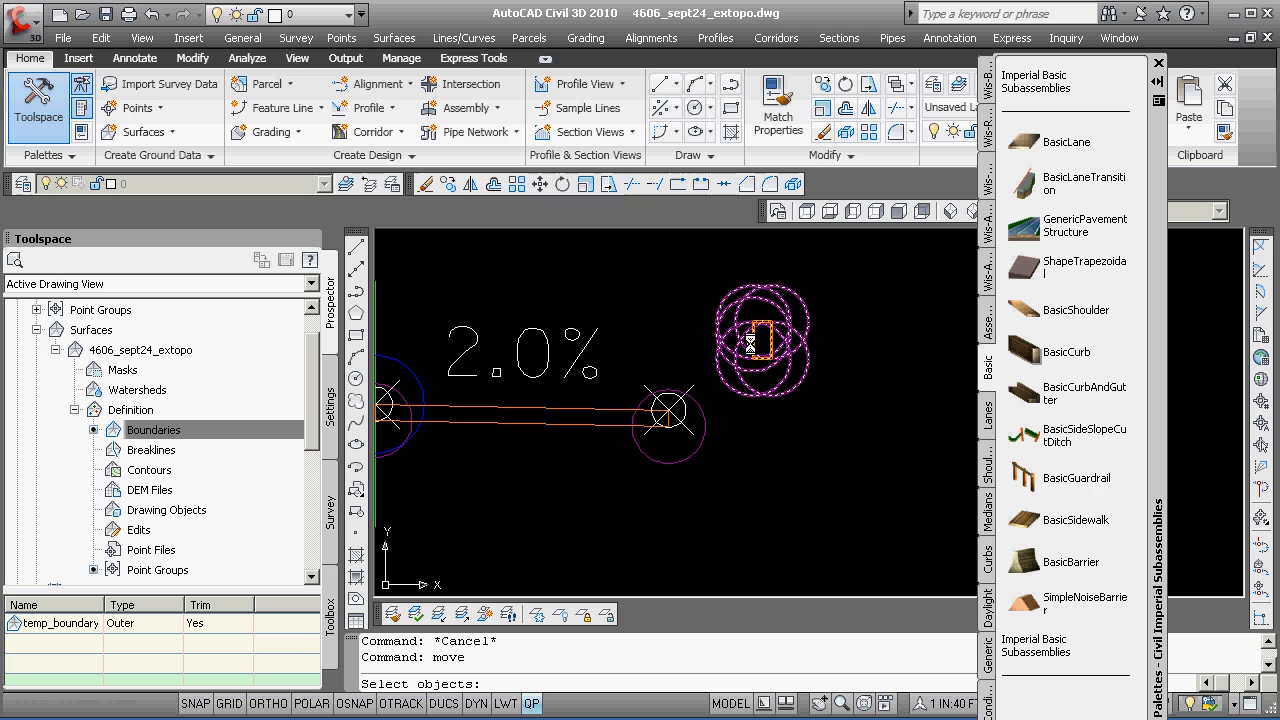
click(754, 340)
key(Return)
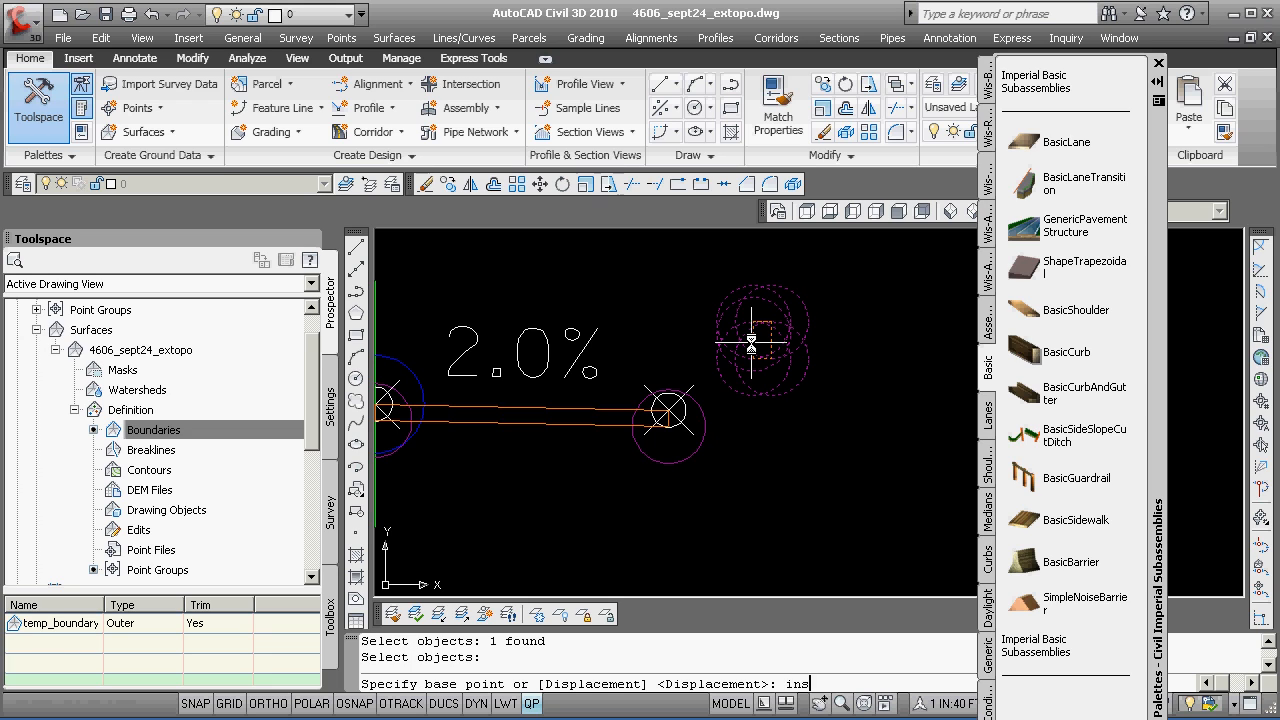
text(ins)
key(Return)
click(755, 340)
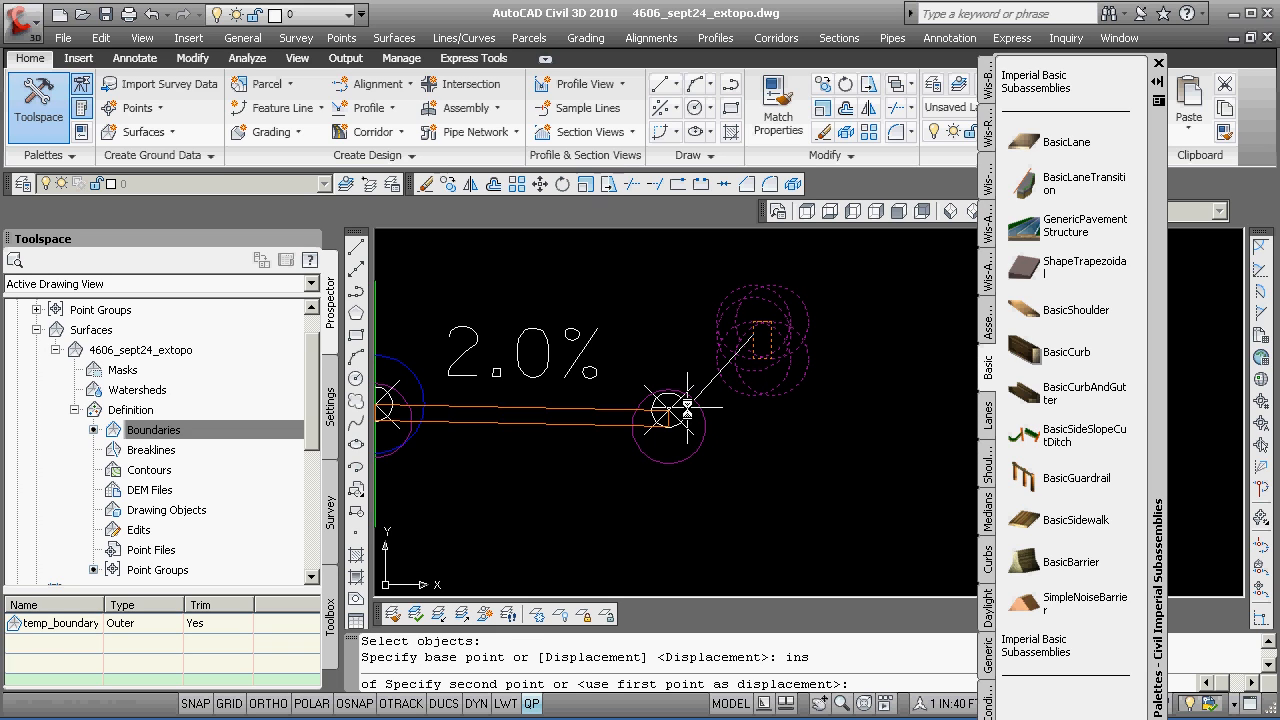
key(Return)
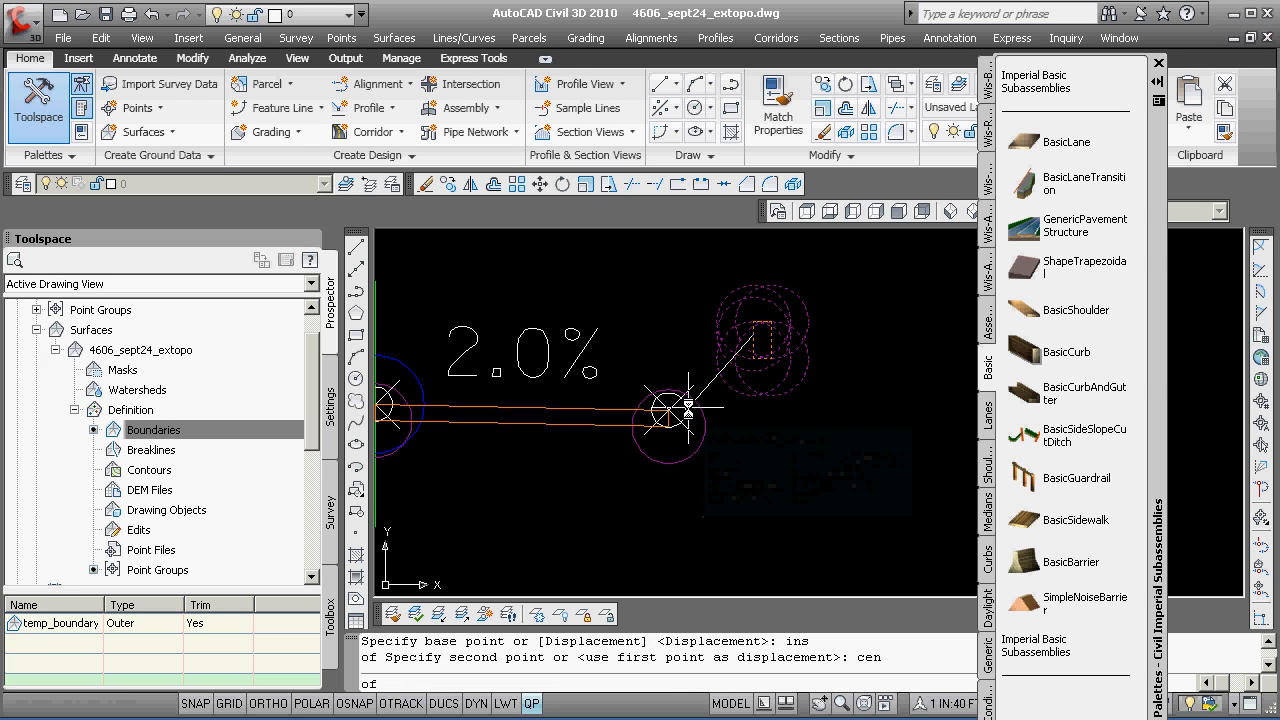
click(686, 407)
key(Escape)
scroll(738, 412, down, 4)
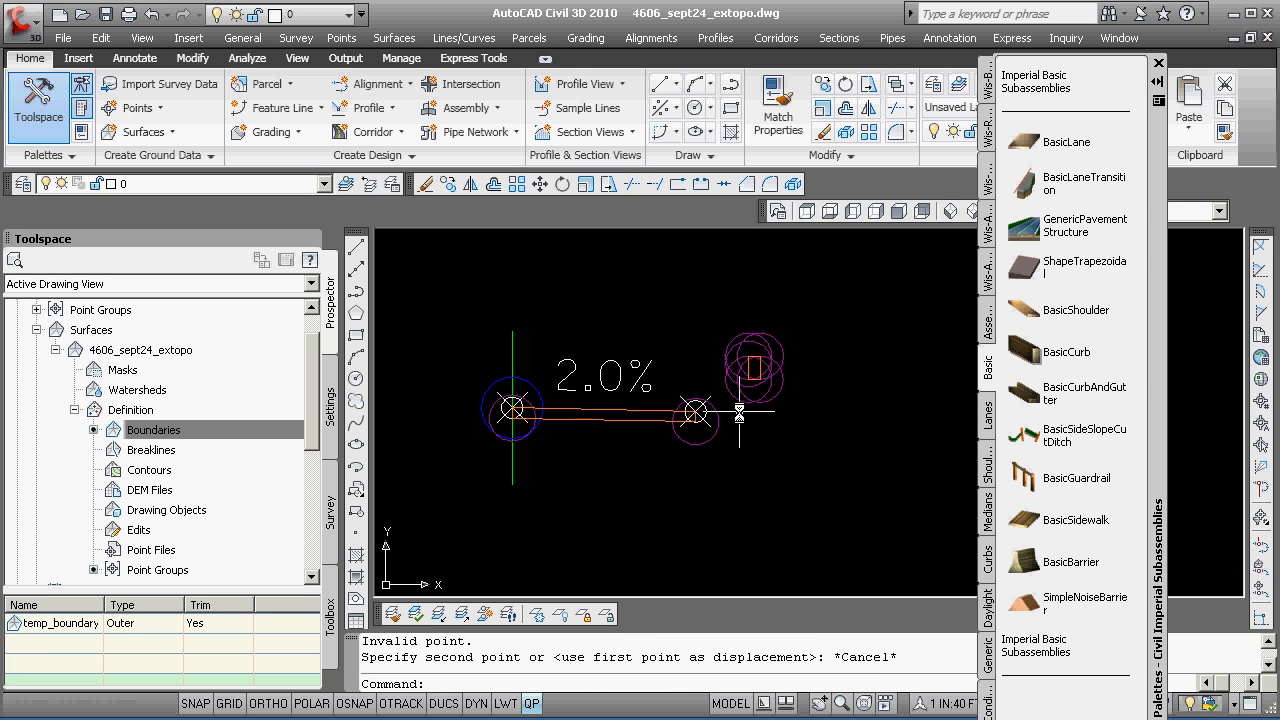
- Erase the detached BasicCurb subassembly beside the lane
scroll(738, 412, up, 3)
scroll(690, 420, down, 2)
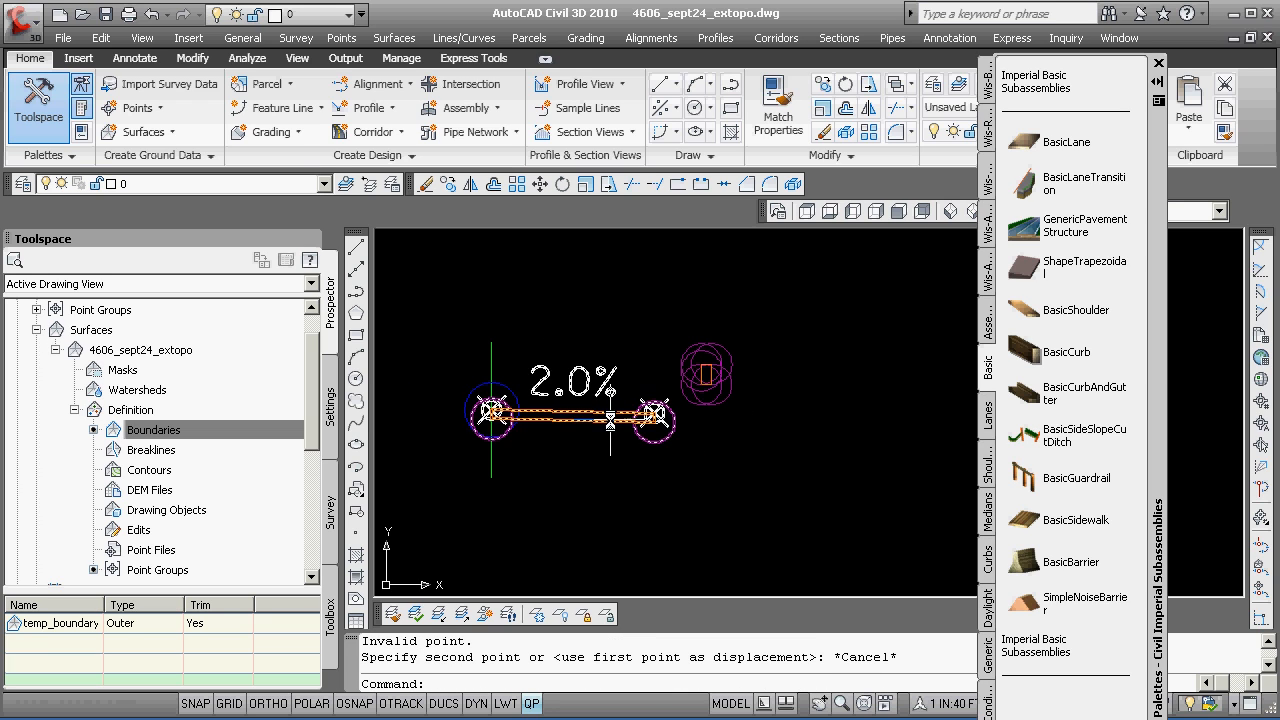
text(e)
key(Return)
click(718, 374)
key(Return)
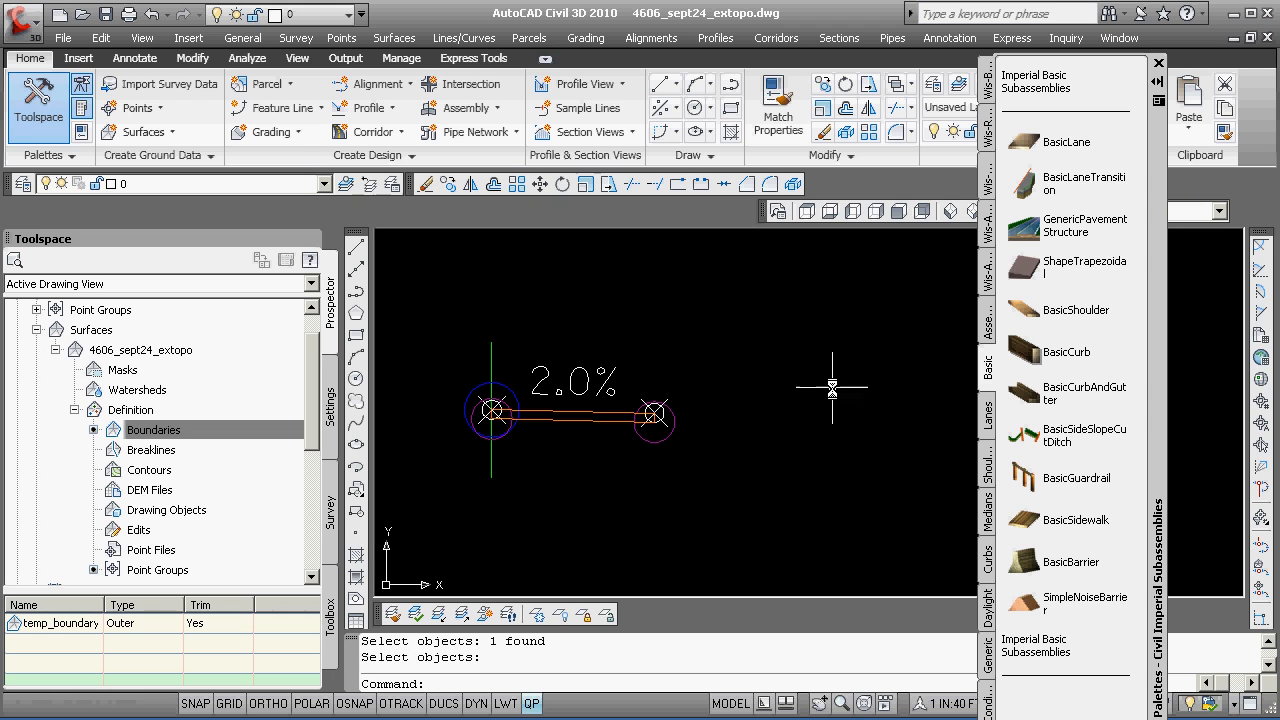
- Attach a DaylightStandard subassembly from the Imperial Daylight Subassemblies to the marker at the lane's outer edge
right_click(972, 380)
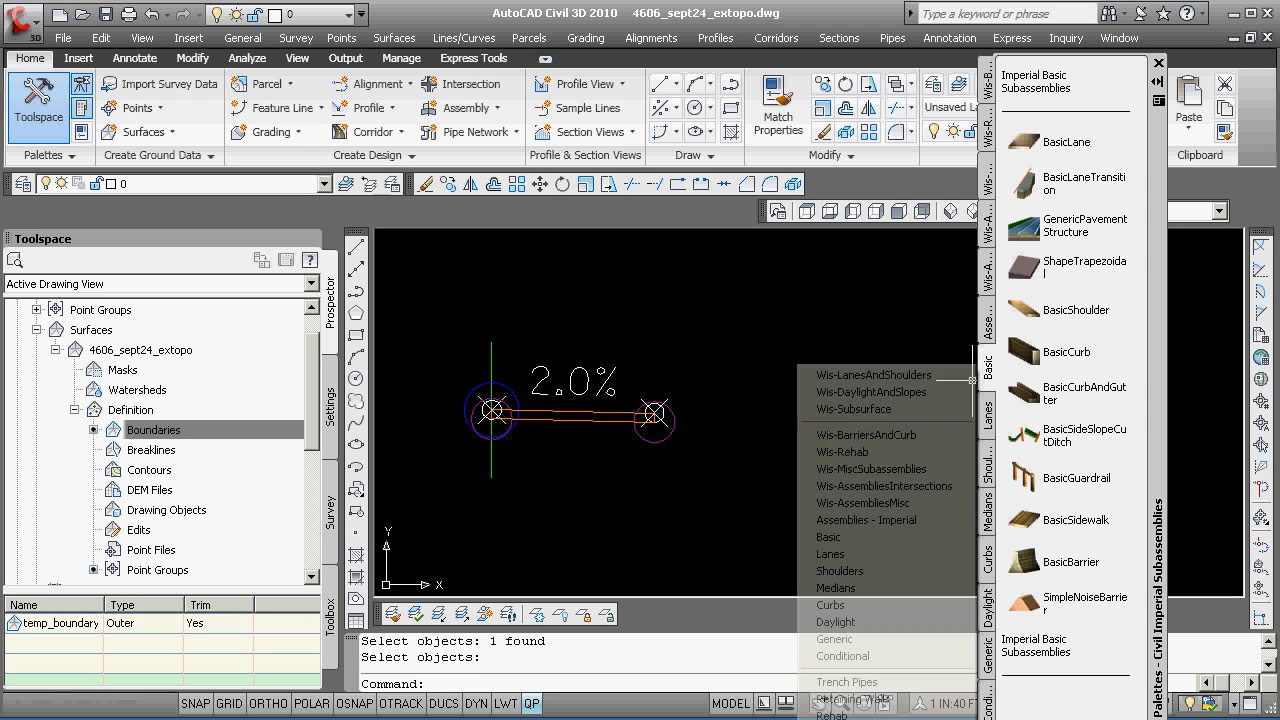
click(881, 627)
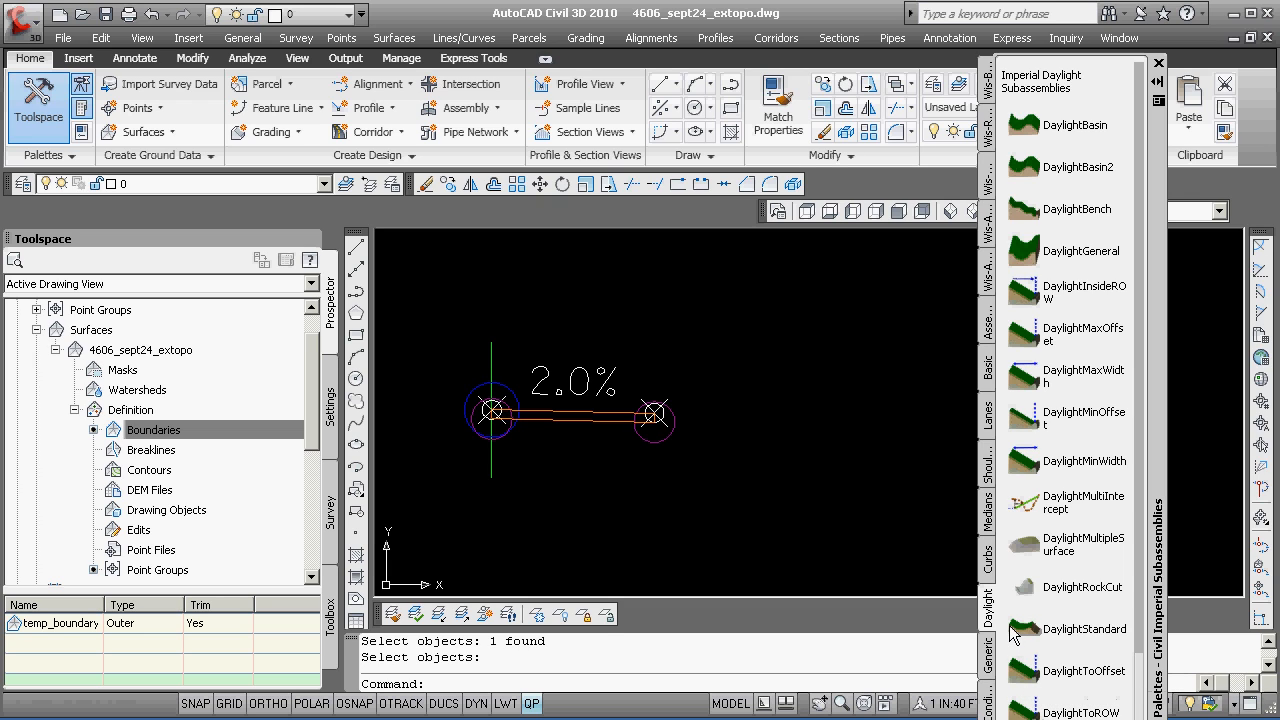
click(1019, 662)
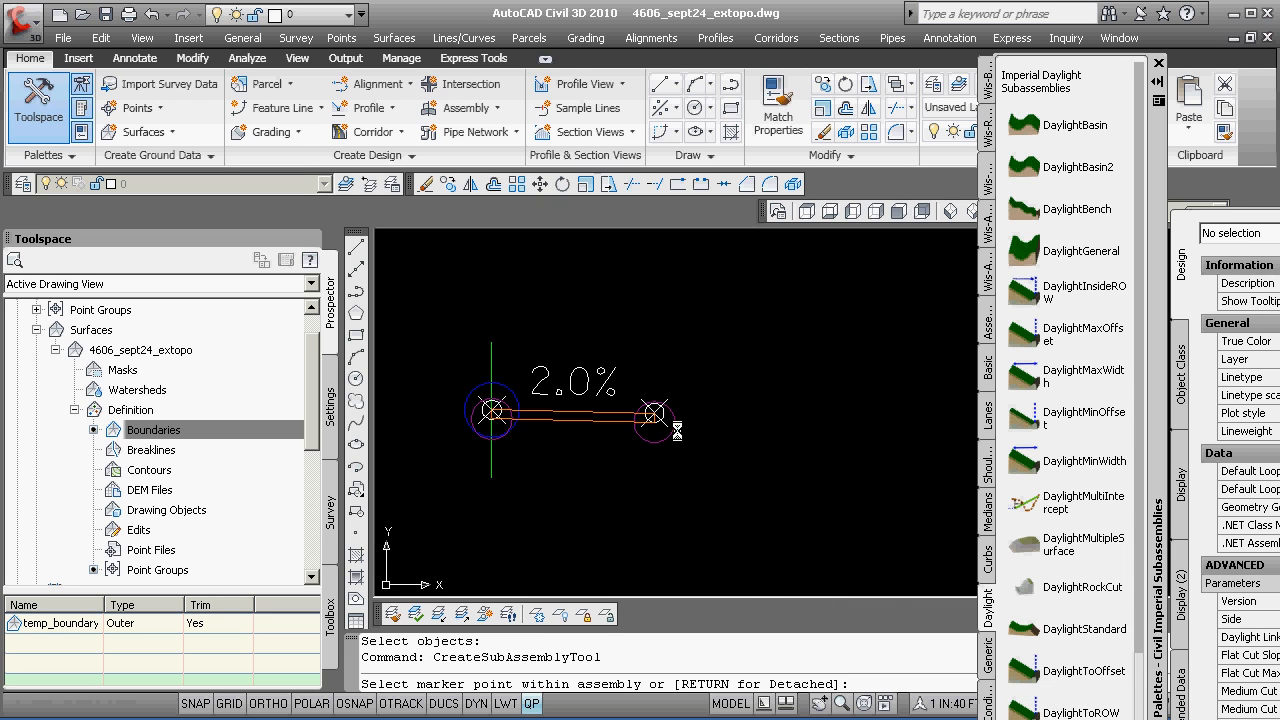
scroll(594, 398, up, 5)
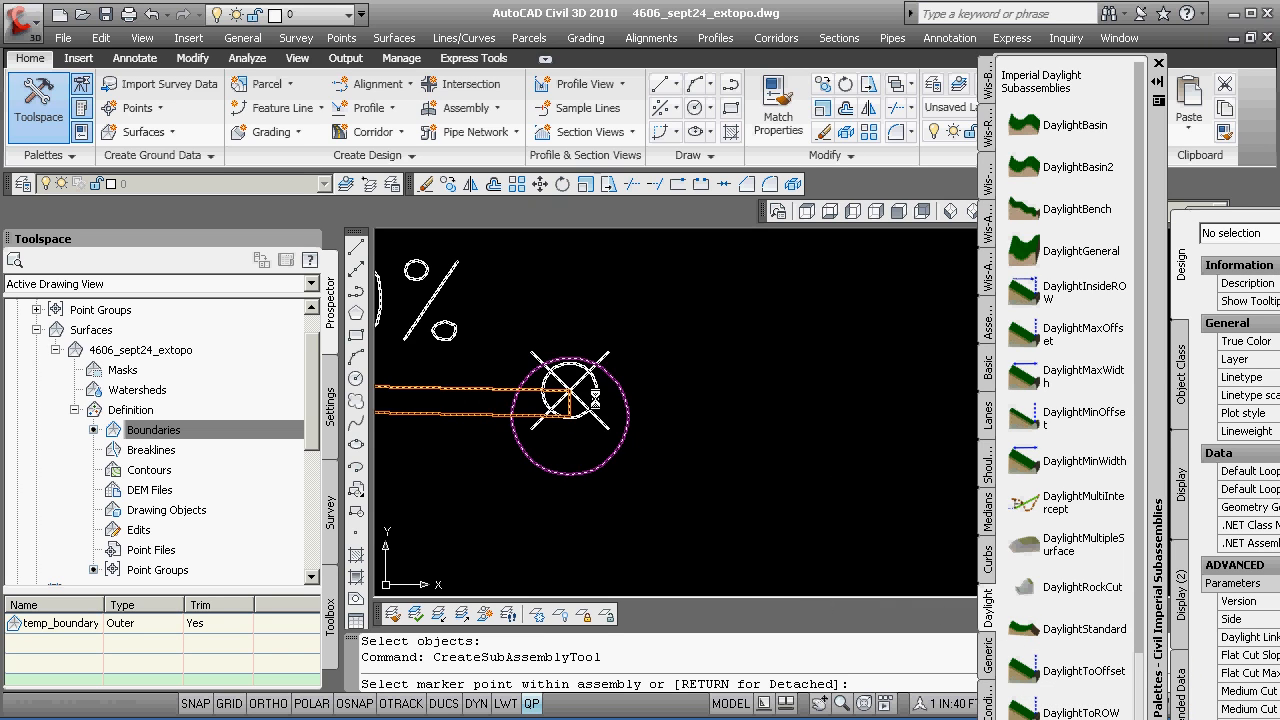
scroll(582, 406, down, 5)
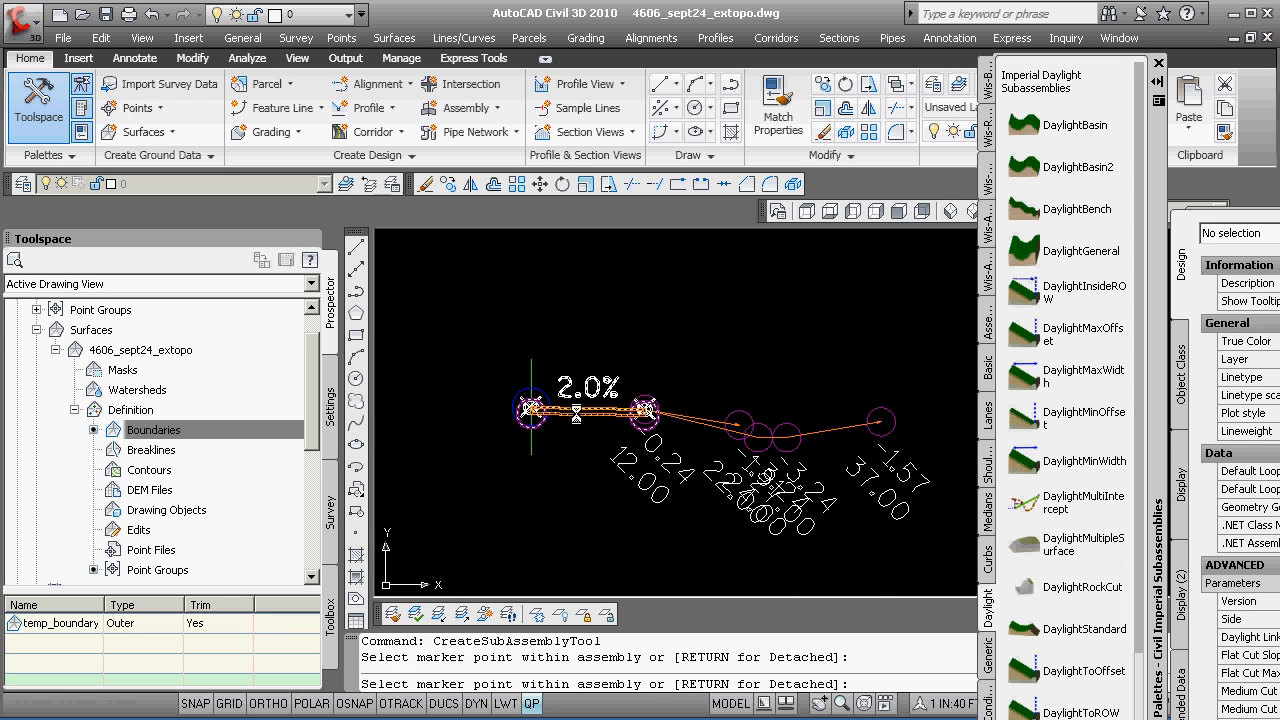
key(Escape)
- Mirror the lane and daylight subassemblies to the opposite side of the assembly's baseline marker
scroll(604, 406, down, 3)
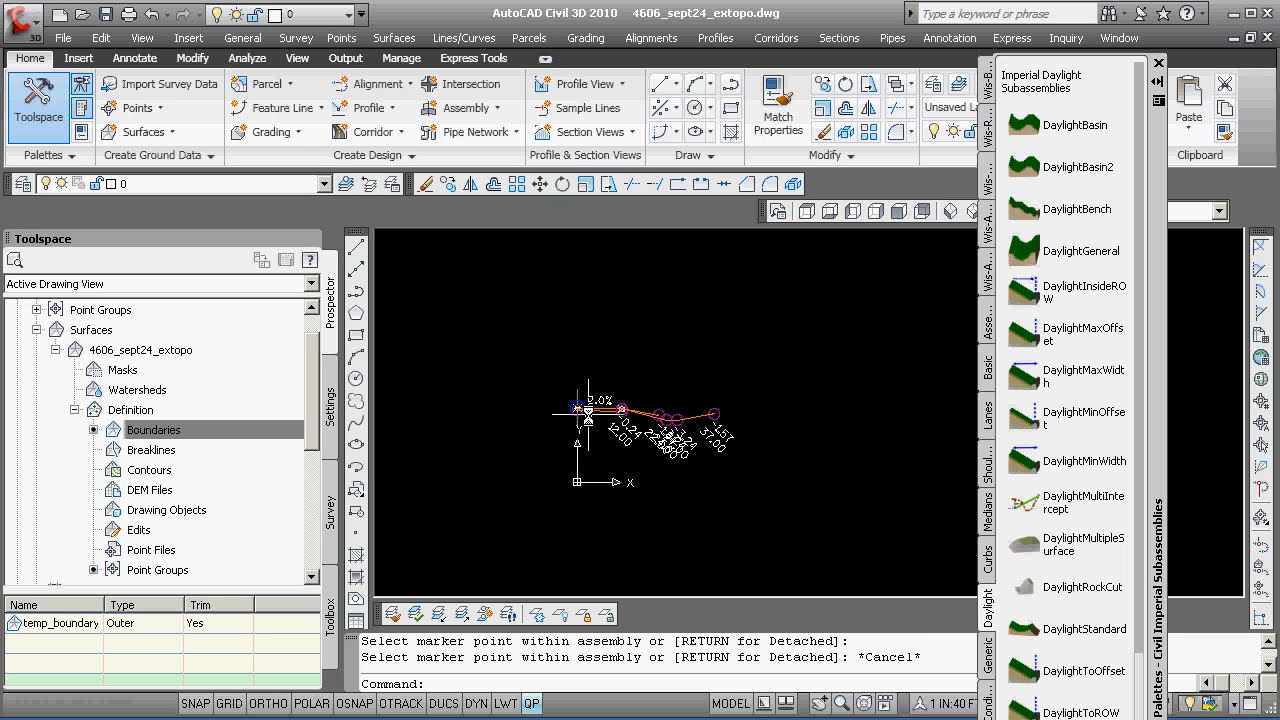
click(552, 360)
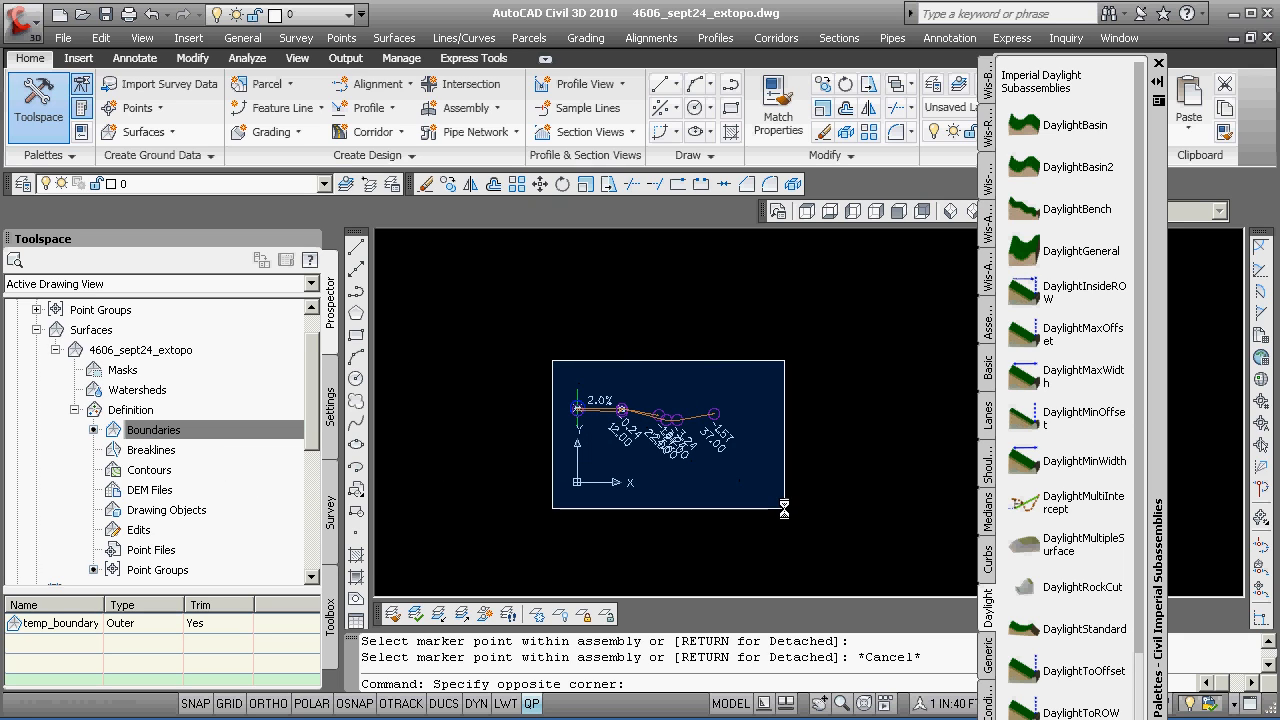
click(730, 468)
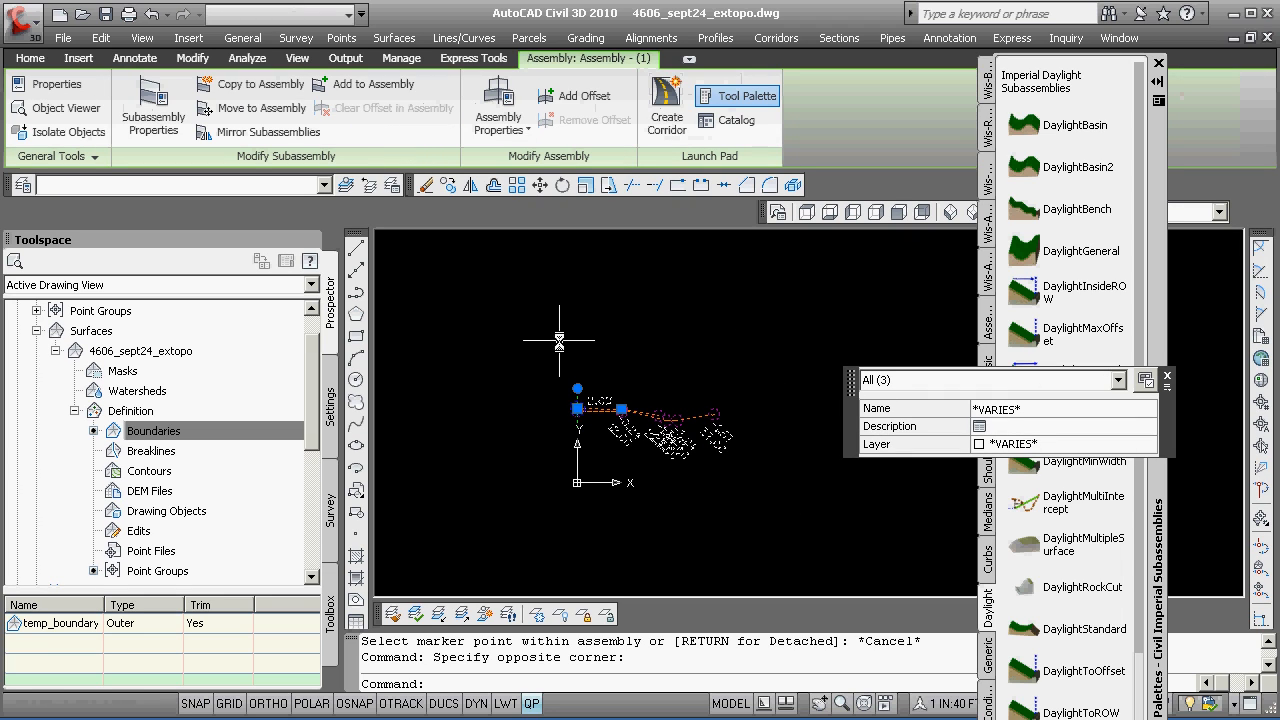
click(262, 130)
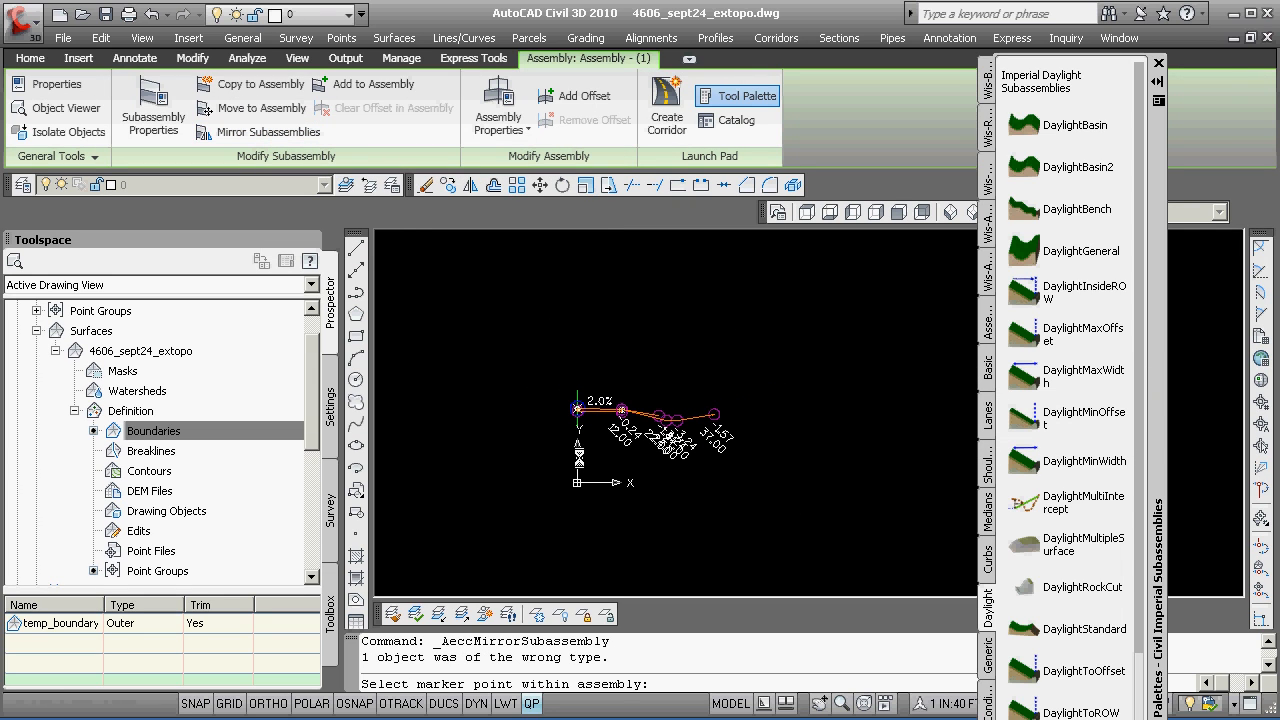
scroll(579, 455, up, 3)
click(565, 397)
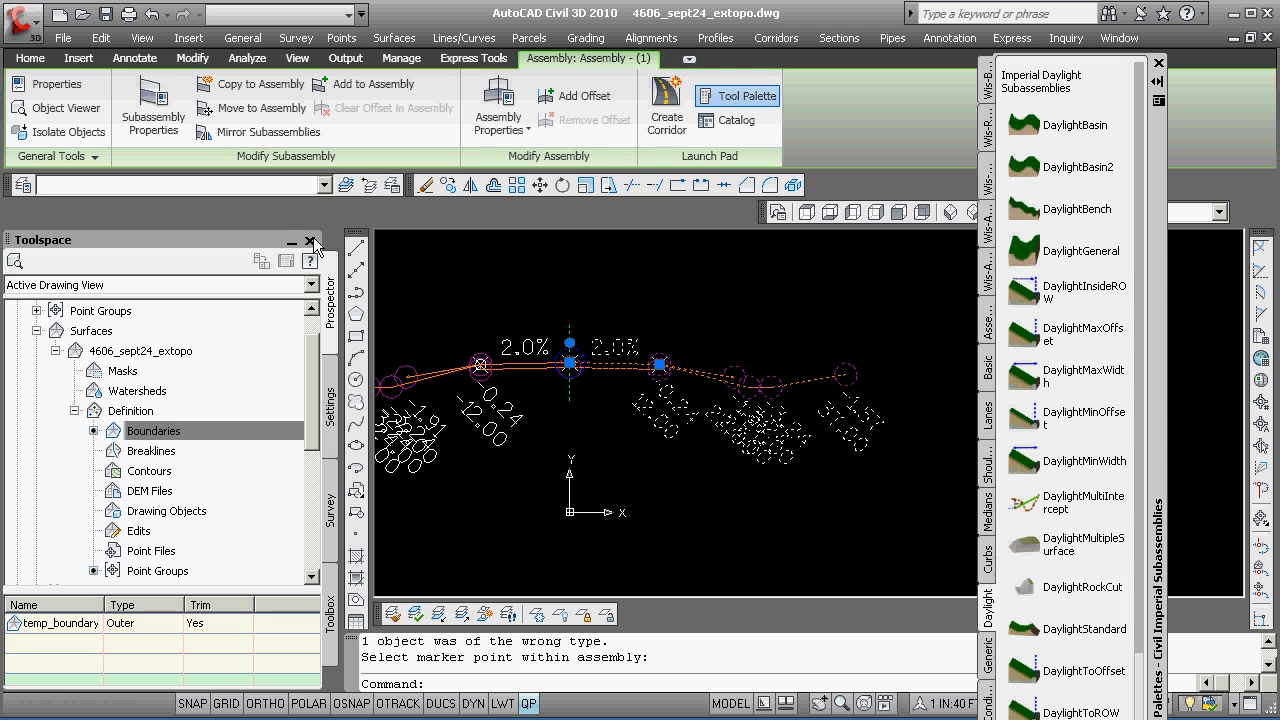
- Close the Toolspace and clear the selection of the assembly and its subassemblies
click(311, 242)
key(Escape)
key(Escape)
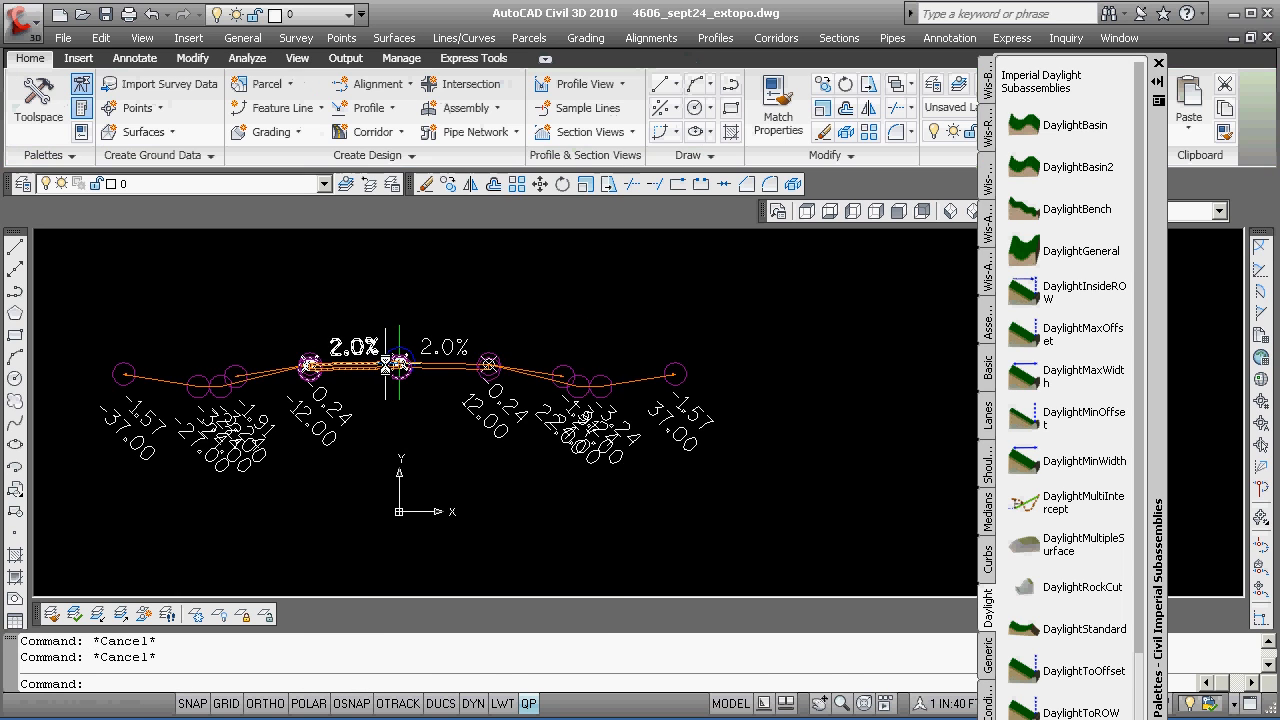
scroll(371, 370, down, 3)
scroll(570, 343, up, 3)
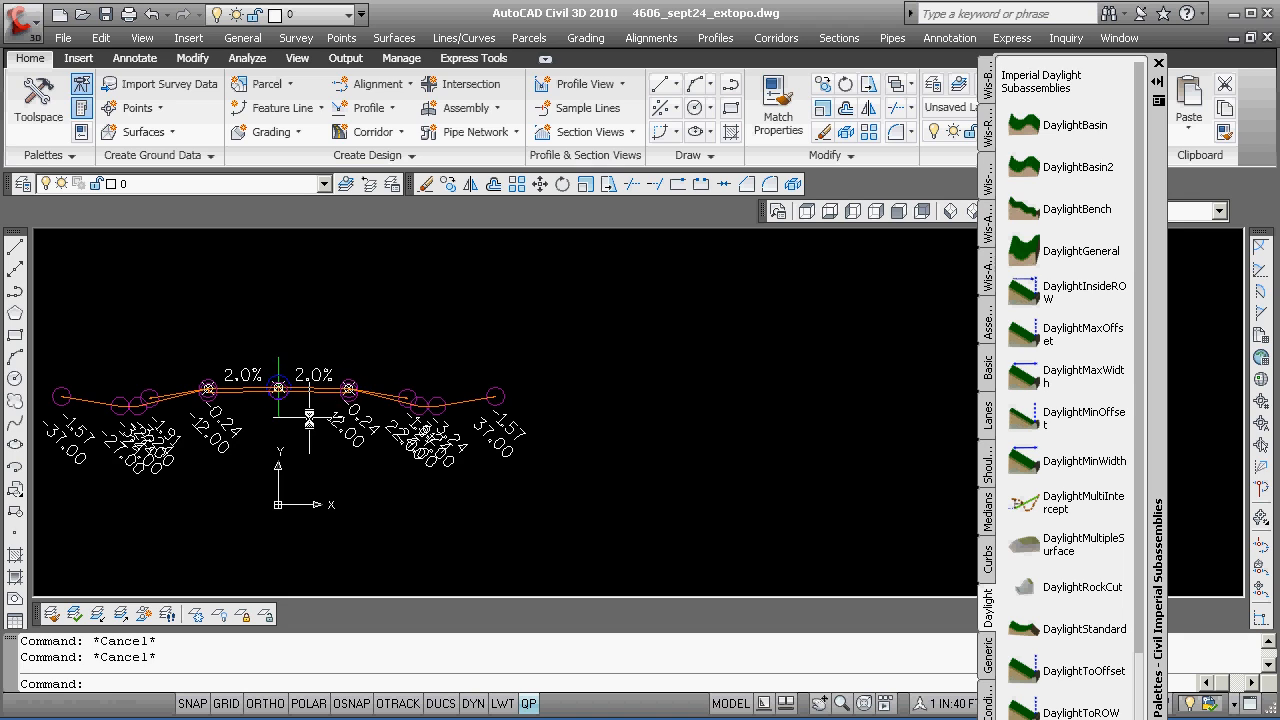
scroll(311, 420, down, 2)
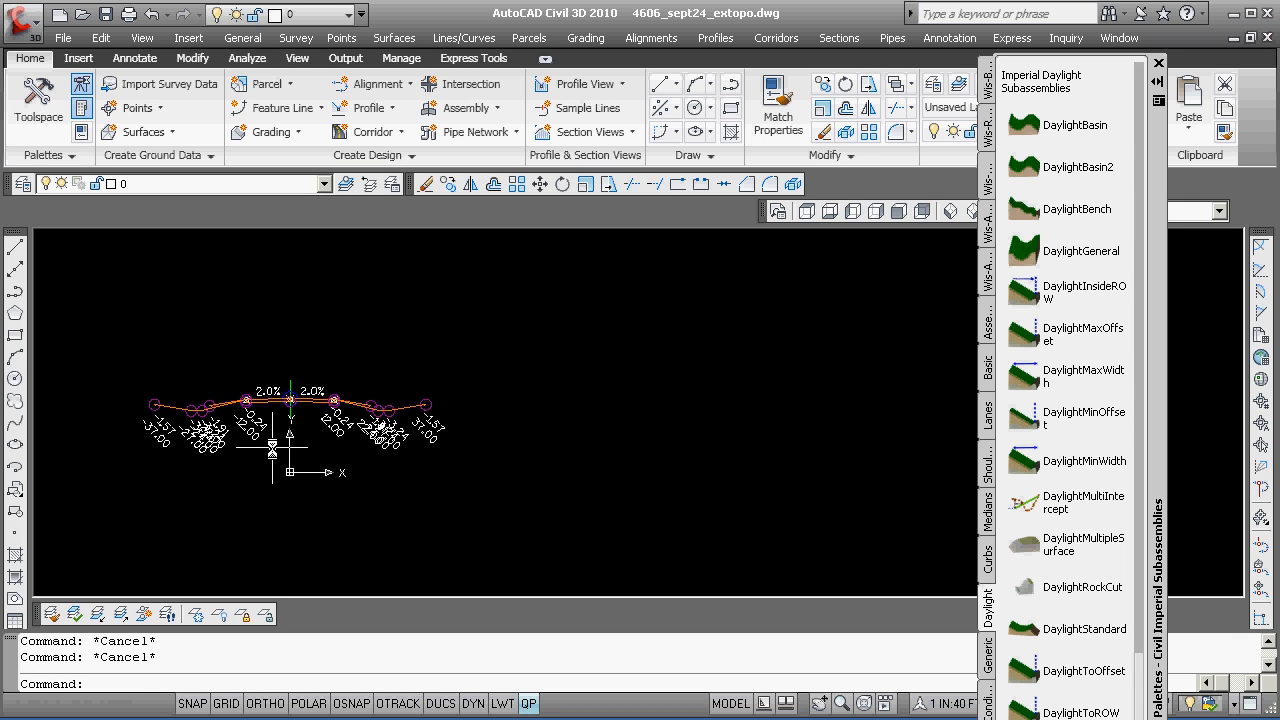
- Save a named view called assembly1 with a window around the complete road assembly
text(v)
key(Return)
text(w)
key(Return)
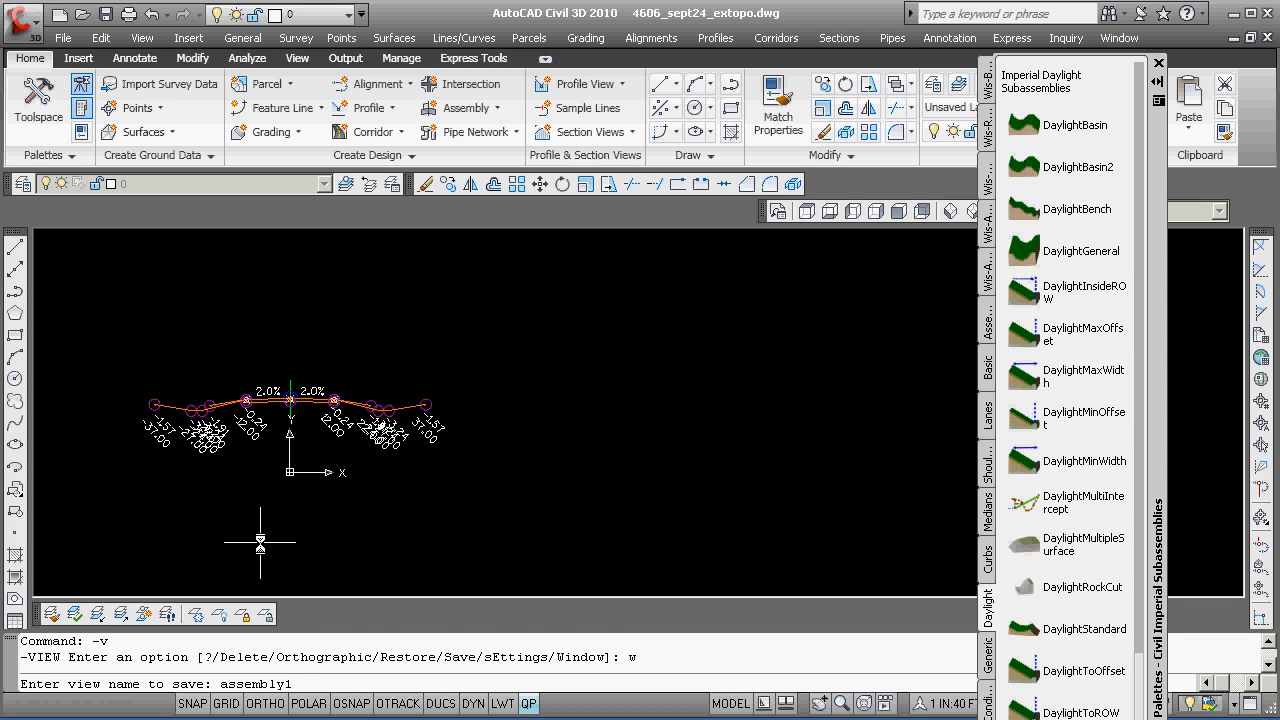
key(Return)
click(125, 495)
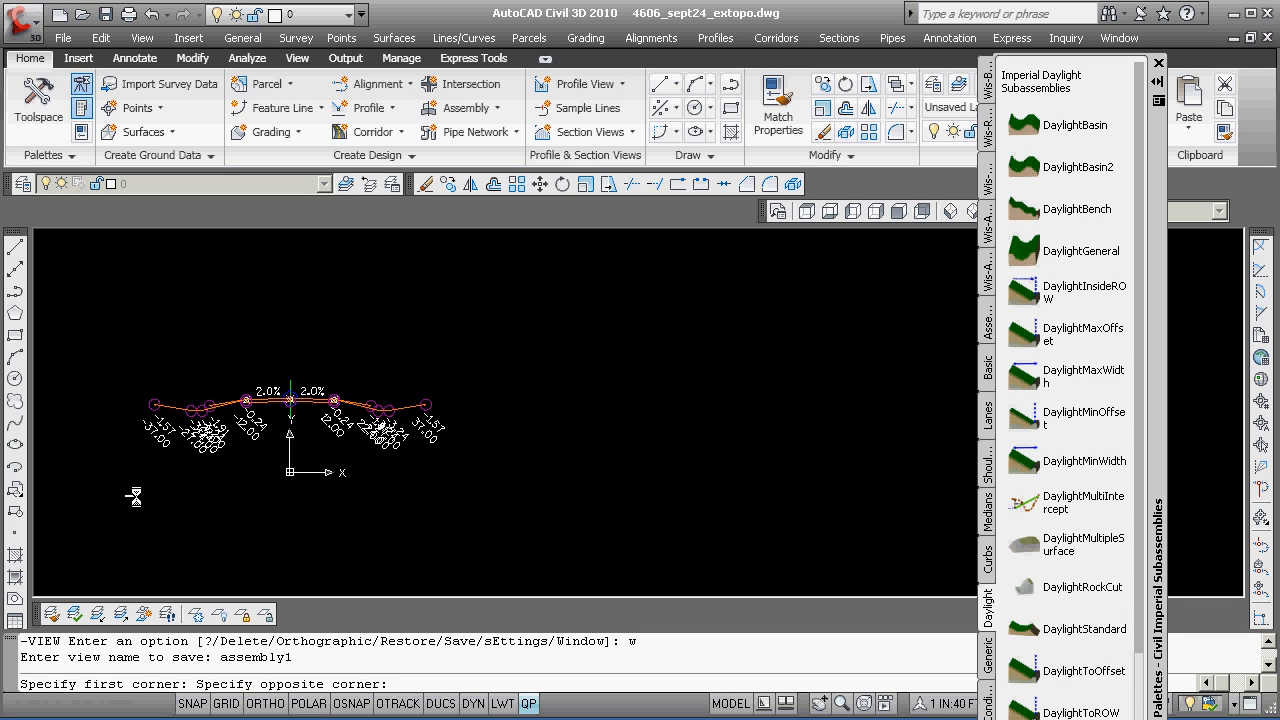
click(475, 325)
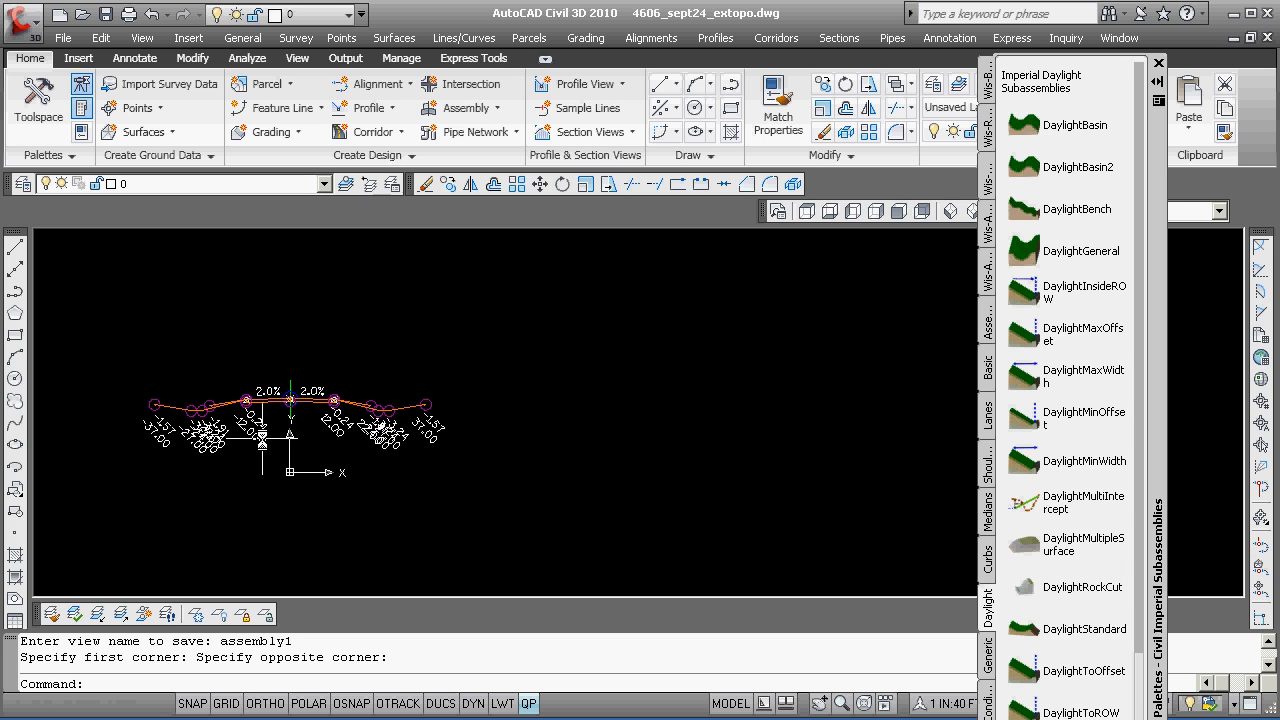
- Restore the saved model view assembly1
text(v)
key(Return)
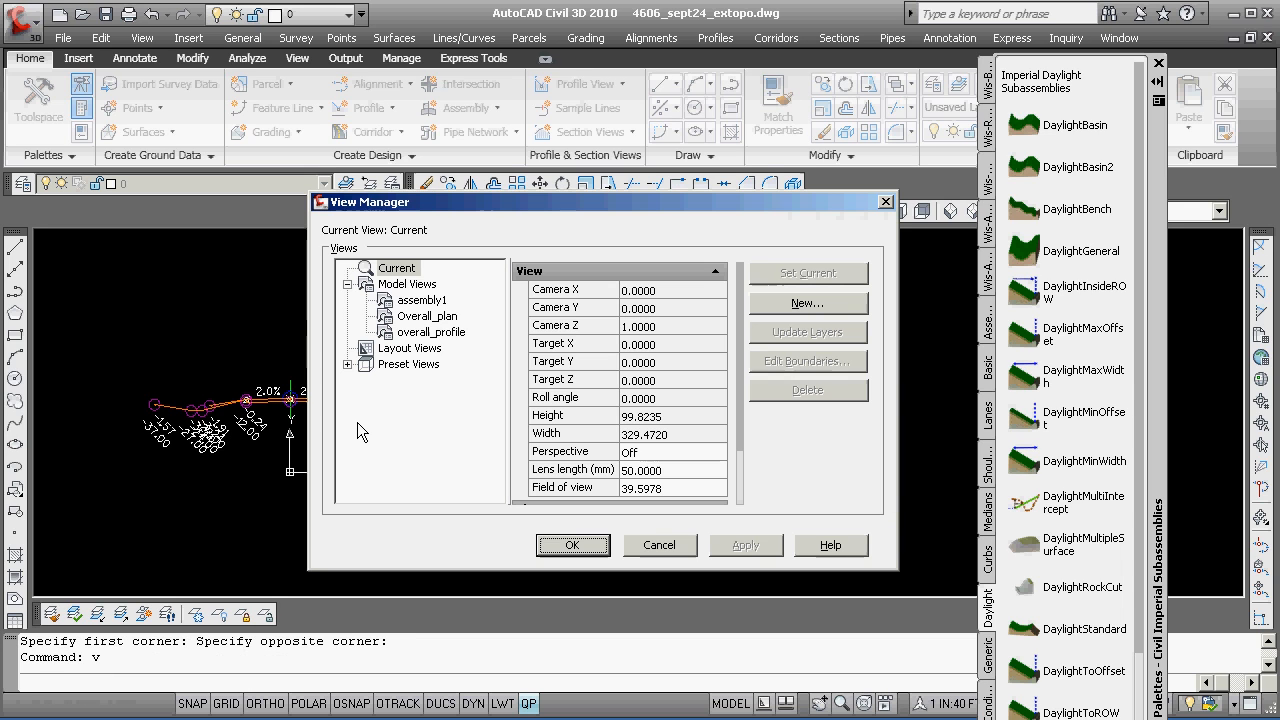
click(420, 300)
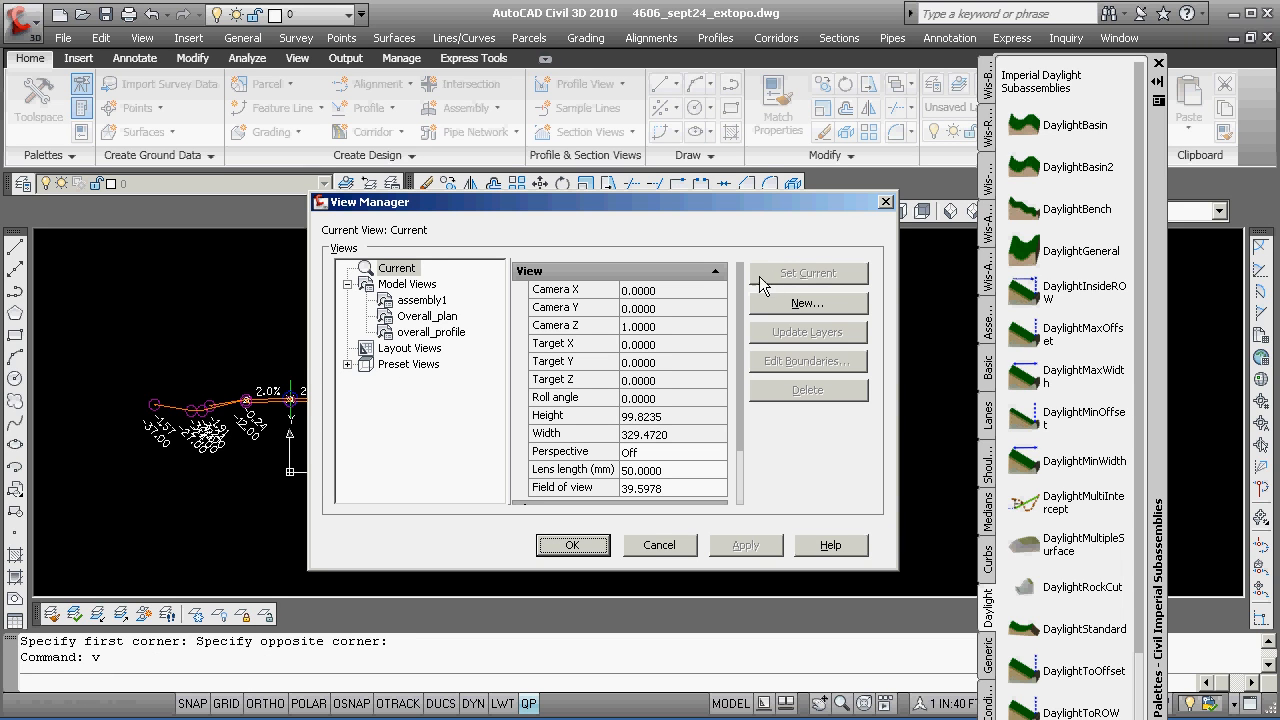
click(808, 273)
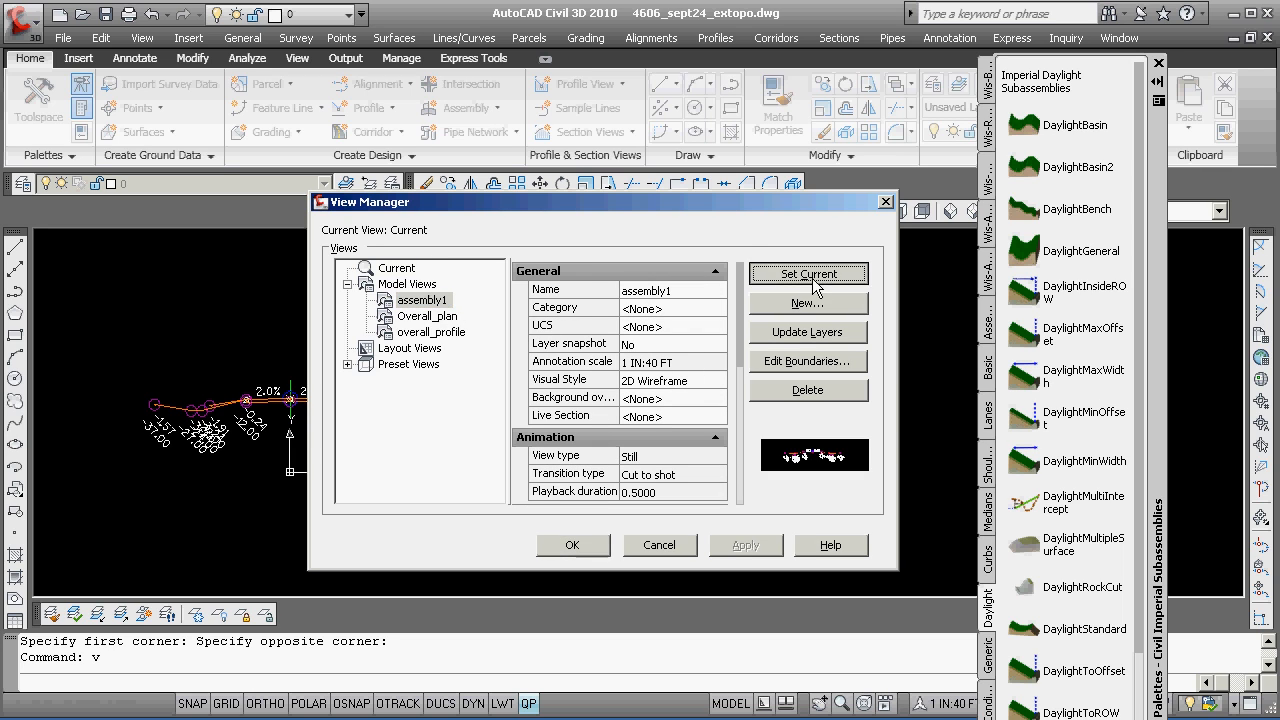
click(578, 548)
- Restore the saved model view Overall_plan to return to the site plan
text(v)
key(Return)
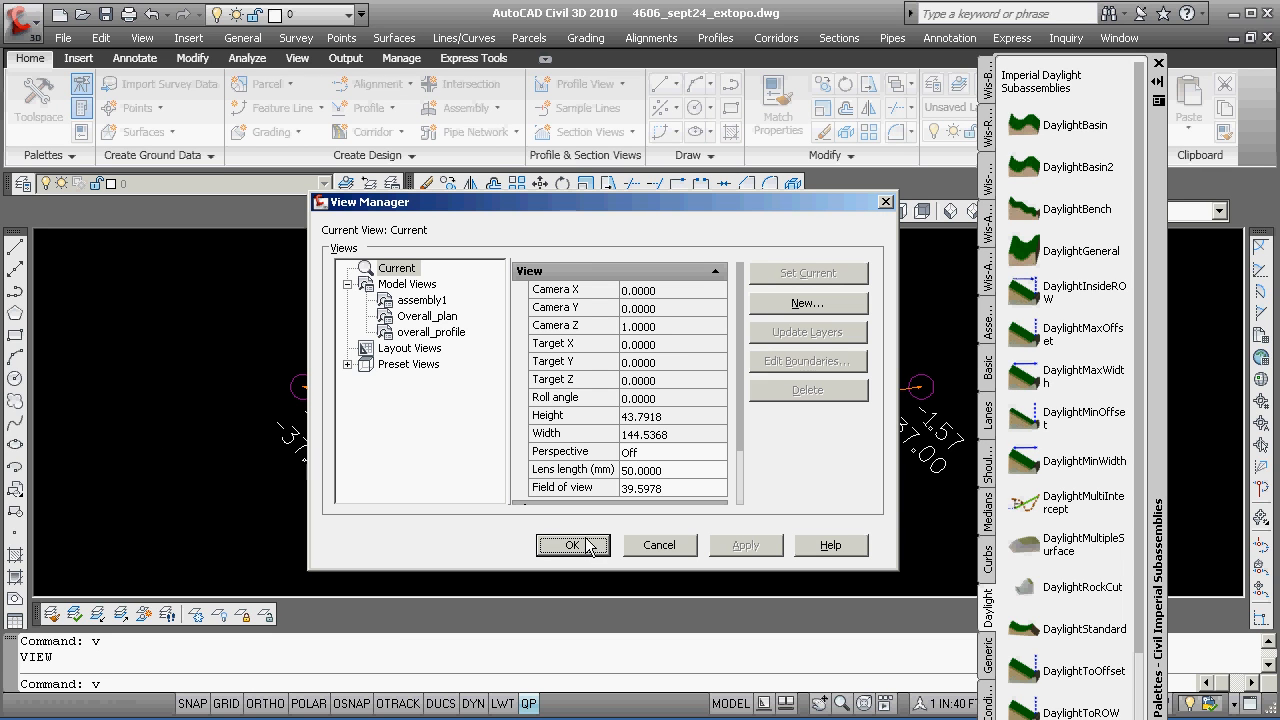
click(432, 302)
click(450, 318)
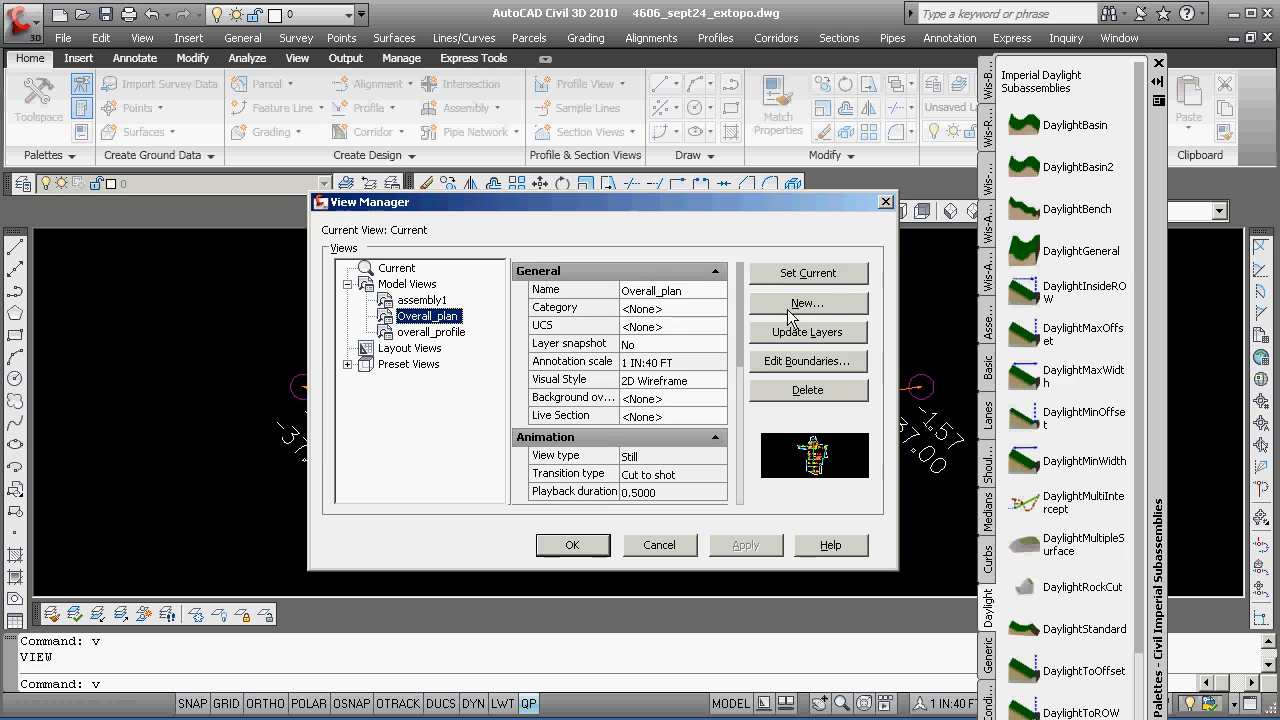
click(826, 278)
click(578, 546)
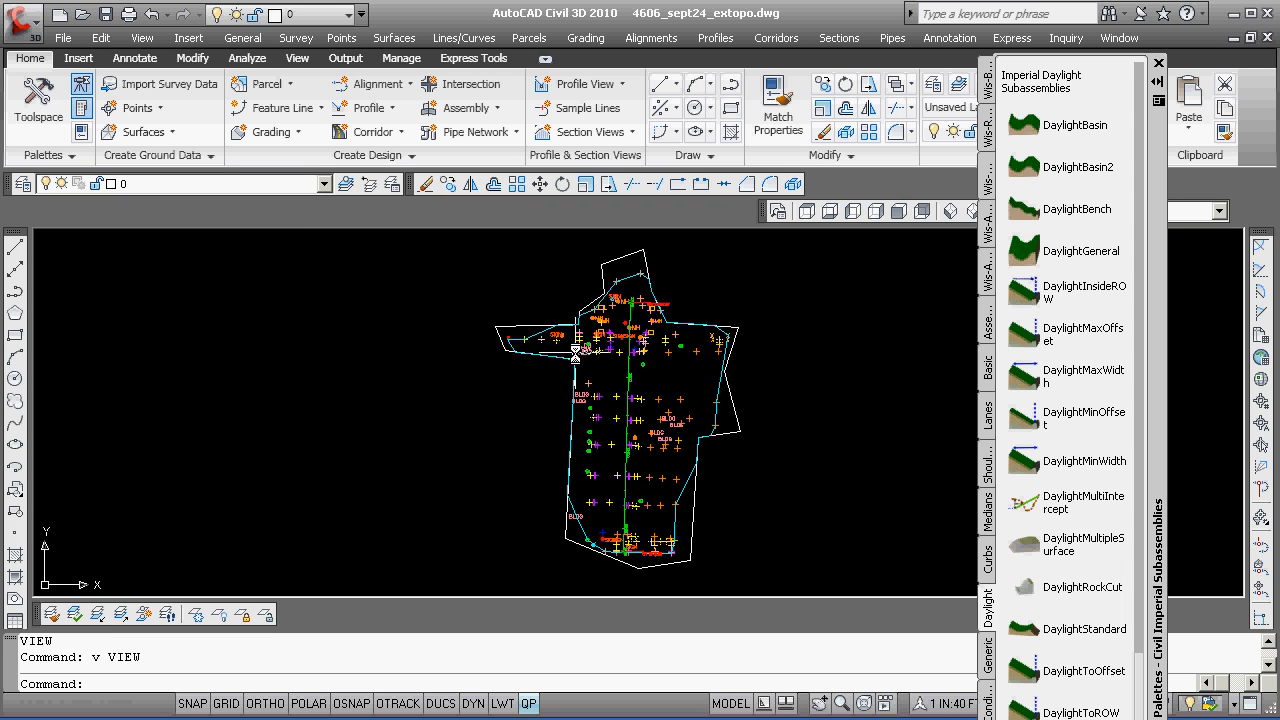
- Start a simple corridor named 4606_sept24_mark_drive with the Standard corridor style
click(380, 133)
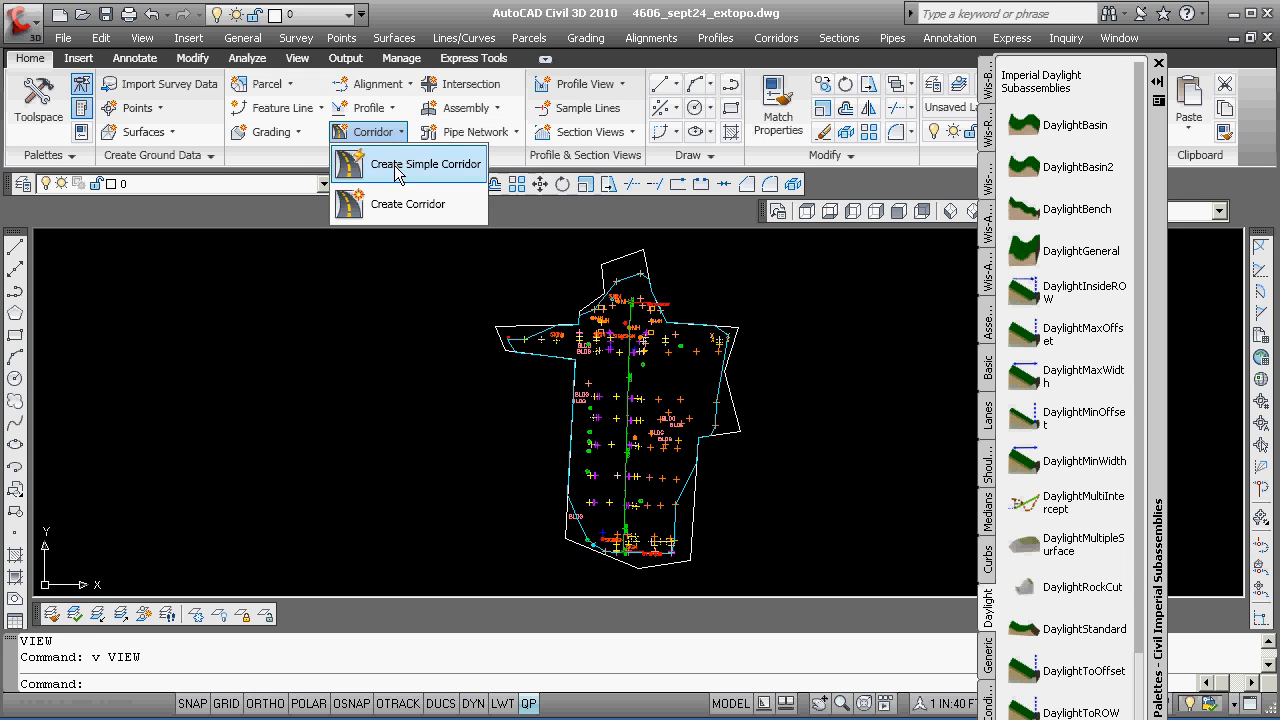
click(395, 163)
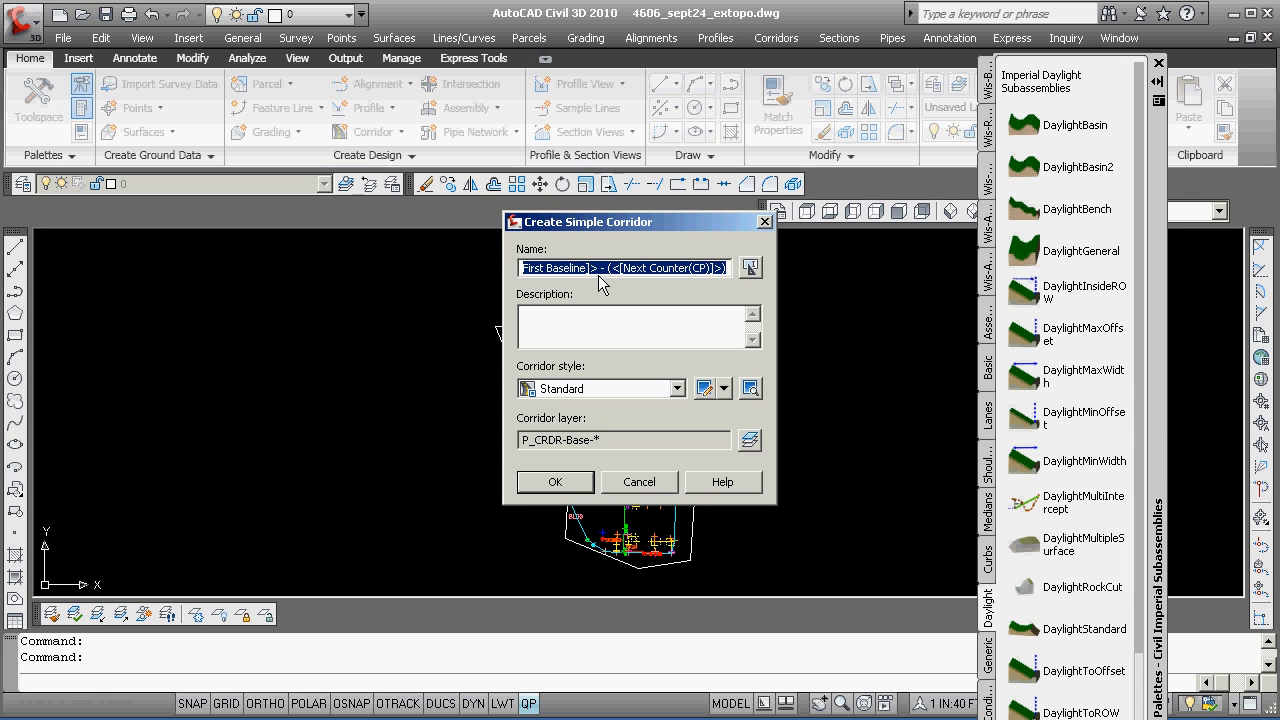
text(4606)
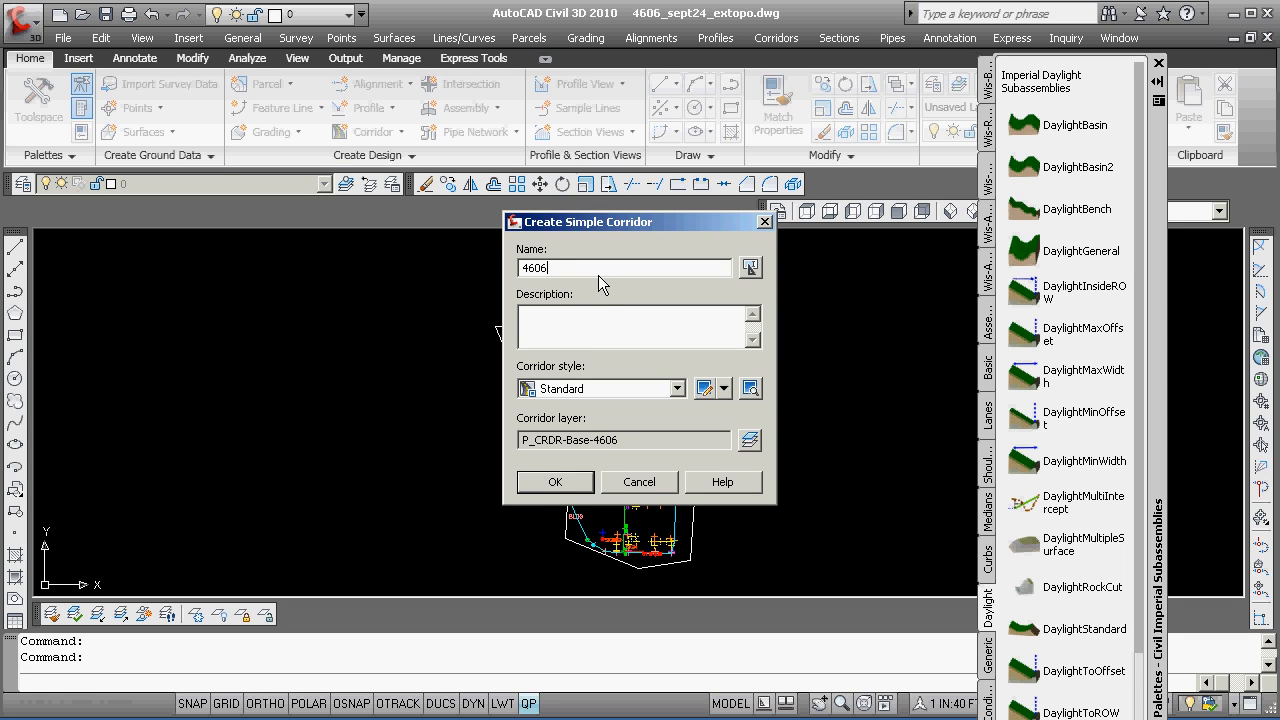
text(_se)
text(tp)
text(24_mar)
text(k_drive)
click(576, 482)
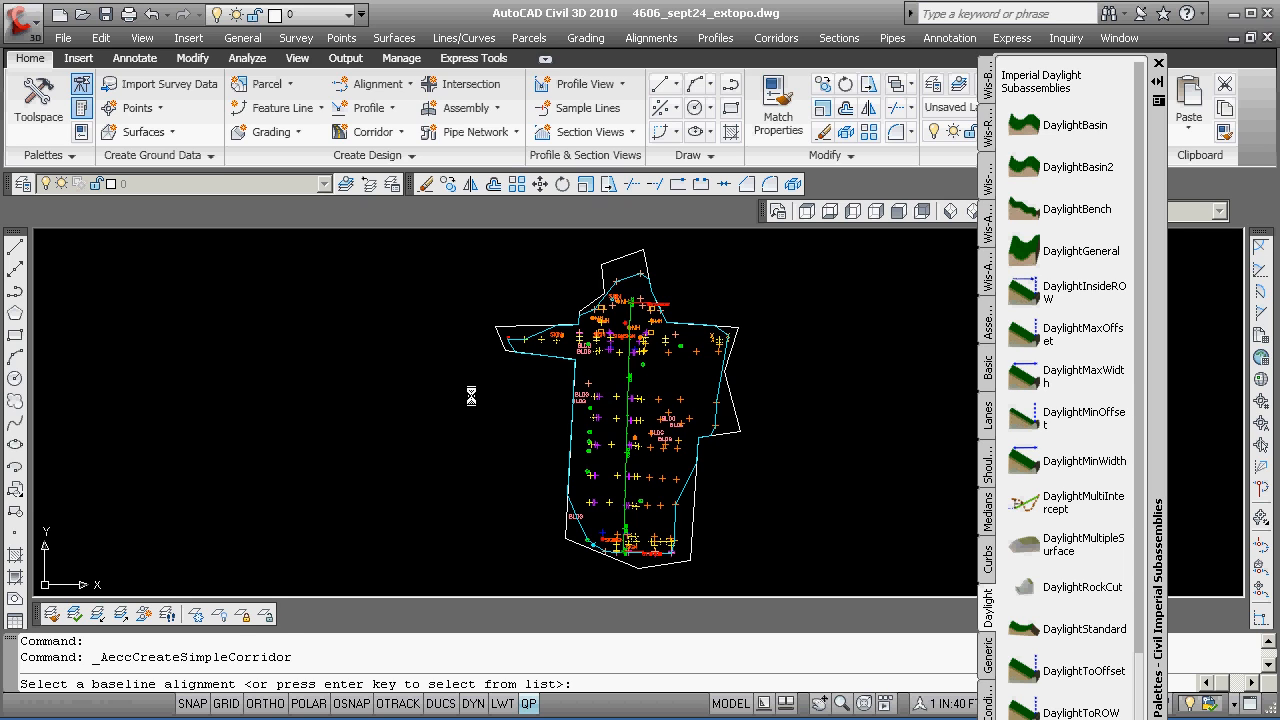
- Choose 4606_sept24_mark_drive as the corridor's baseline alignment and Proposed_Centerline as its profile
key(Return)
click(494, 320)
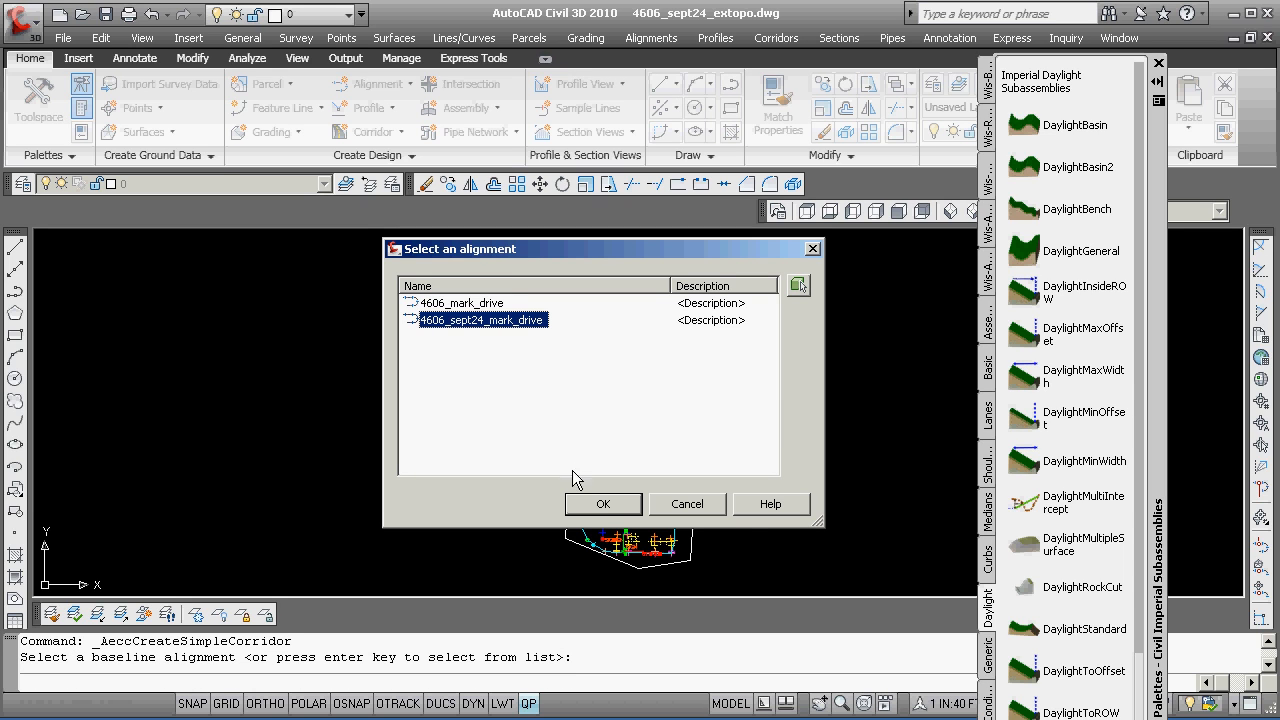
click(613, 503)
key(Return)
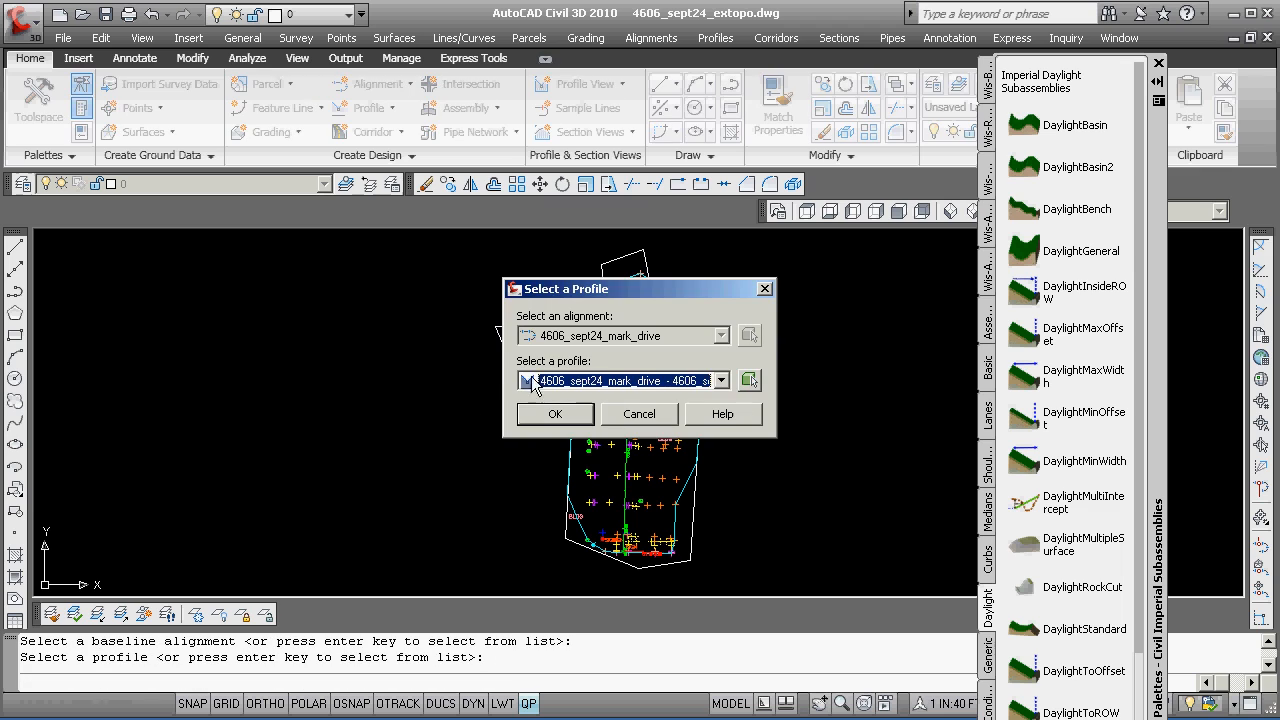
click(720, 381)
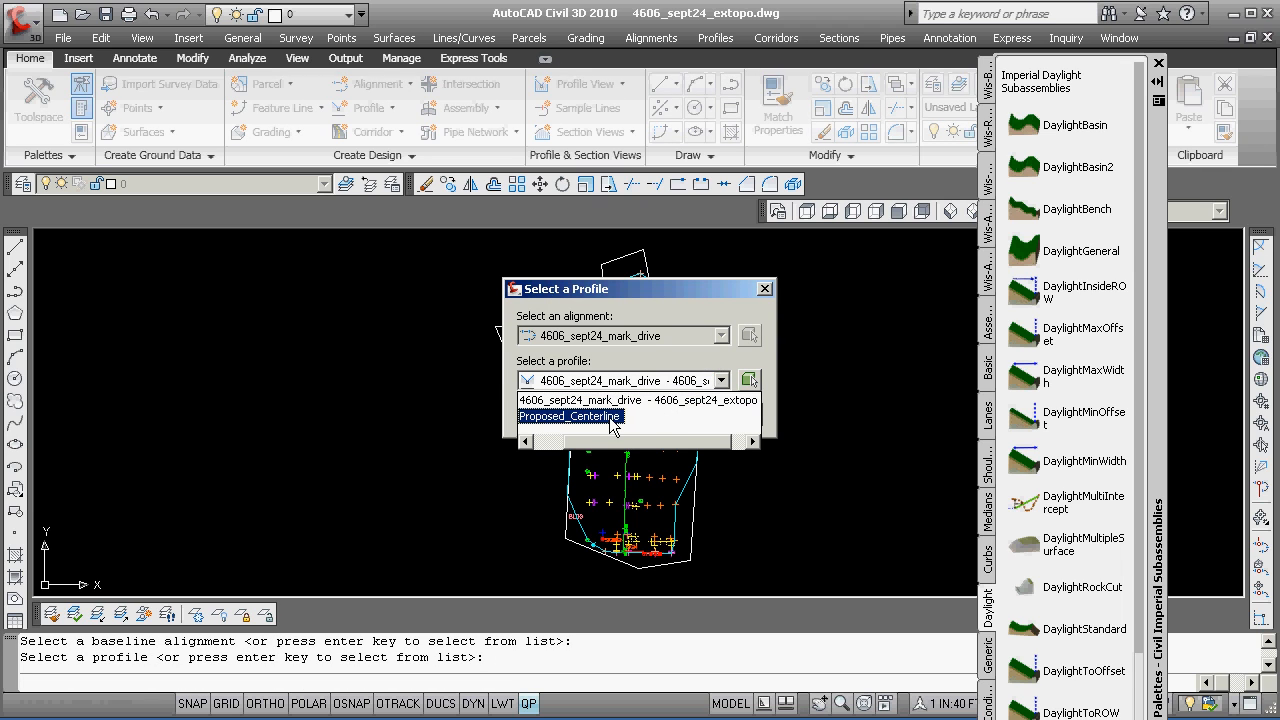
click(609, 417)
click(552, 414)
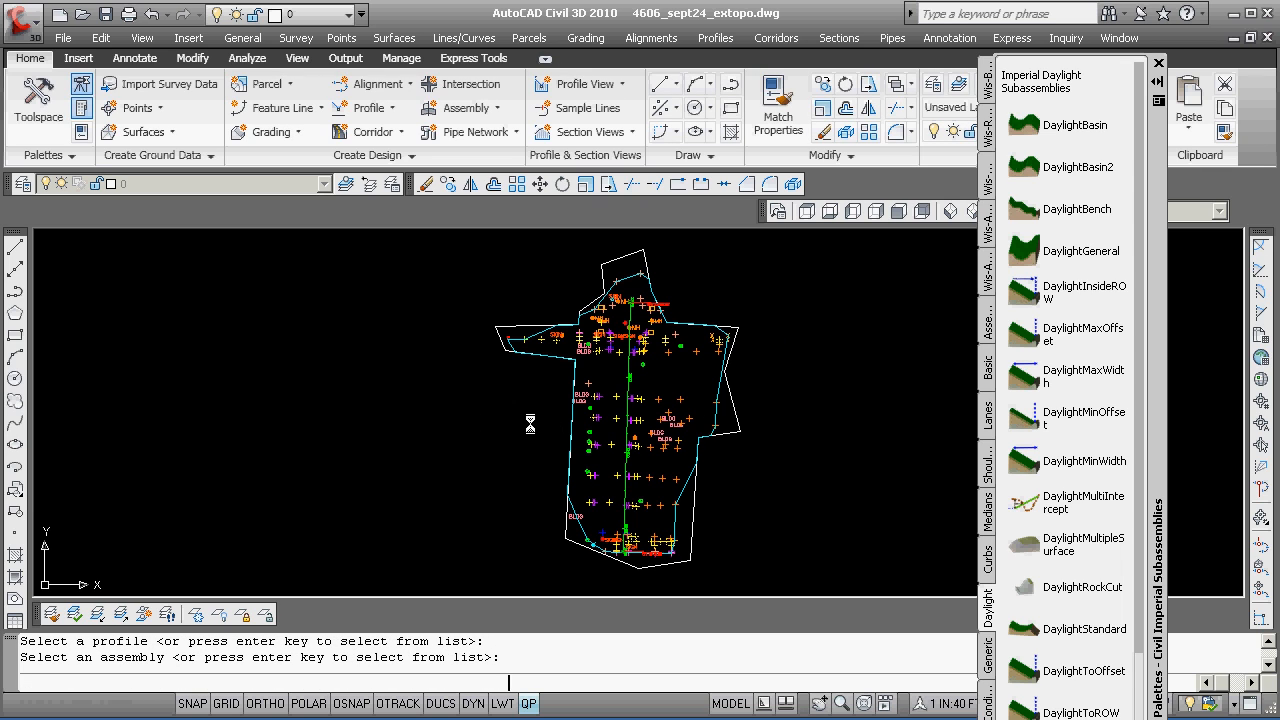
- Assign Assembly - (1) to the corridor and target all its daylight surfaces to 4606_sept24_extopo
key(Return)
click(927, 465)
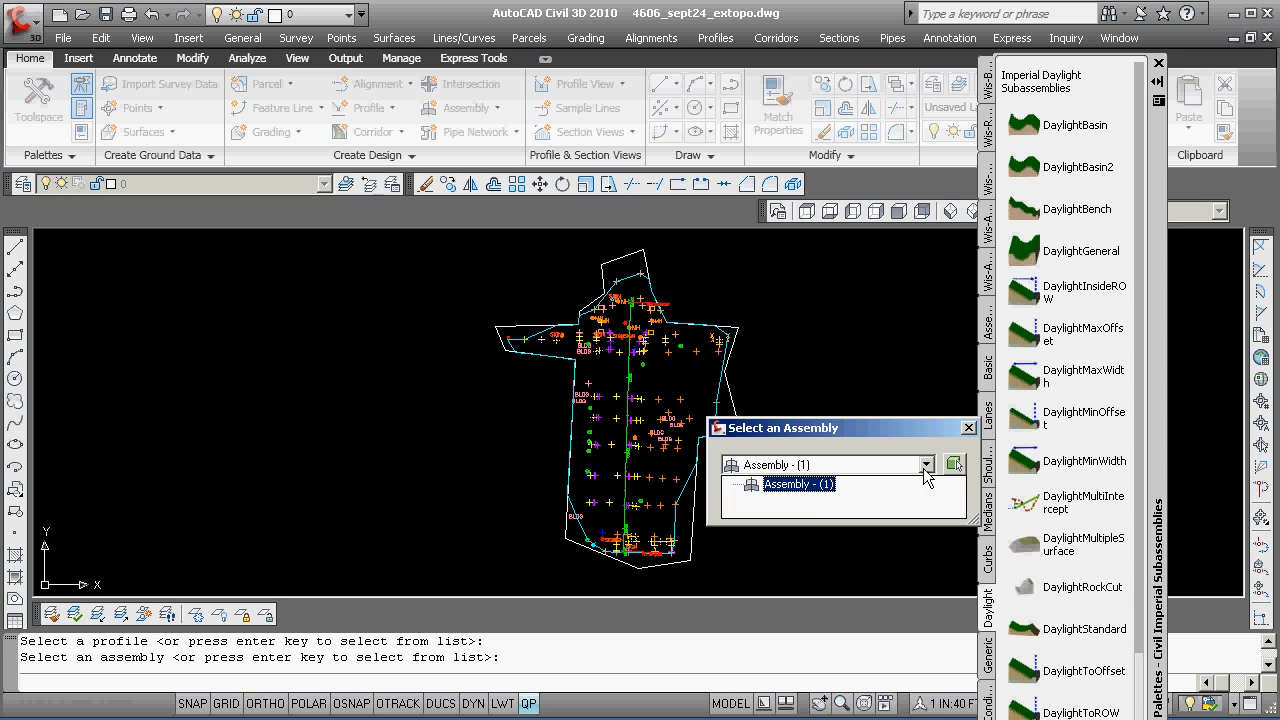
click(800, 485)
click(756, 503)
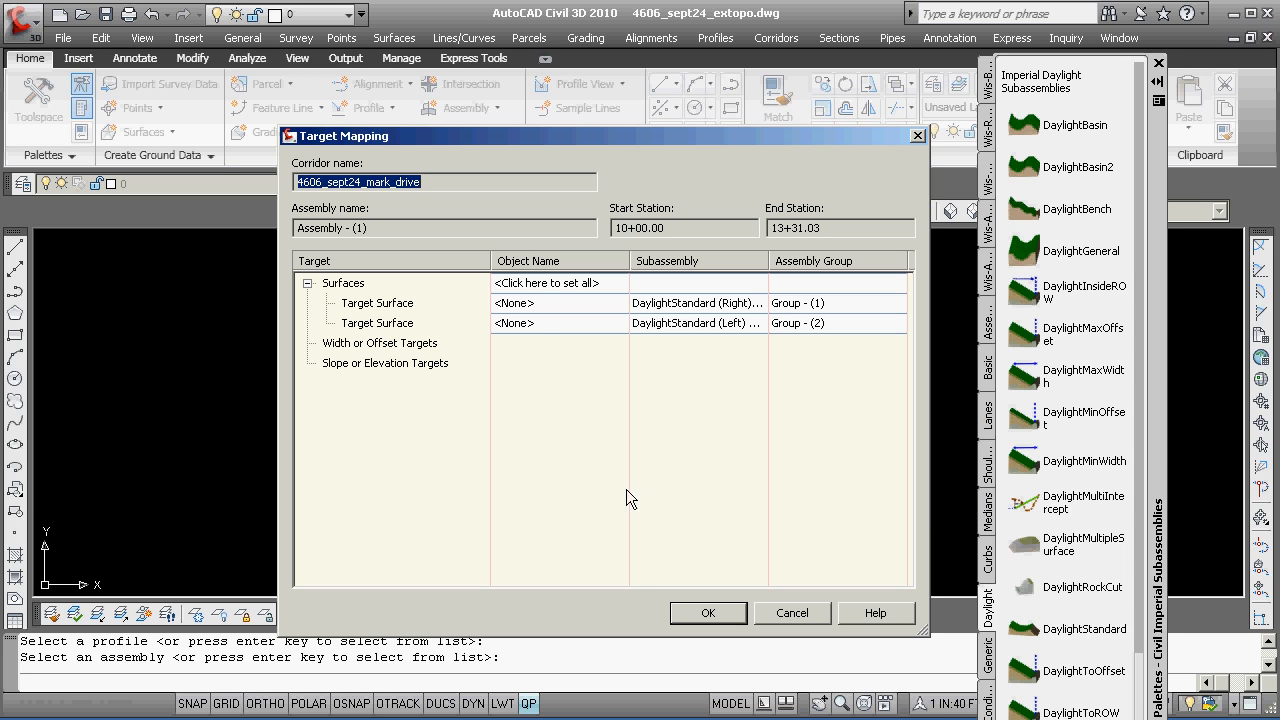
click(543, 284)
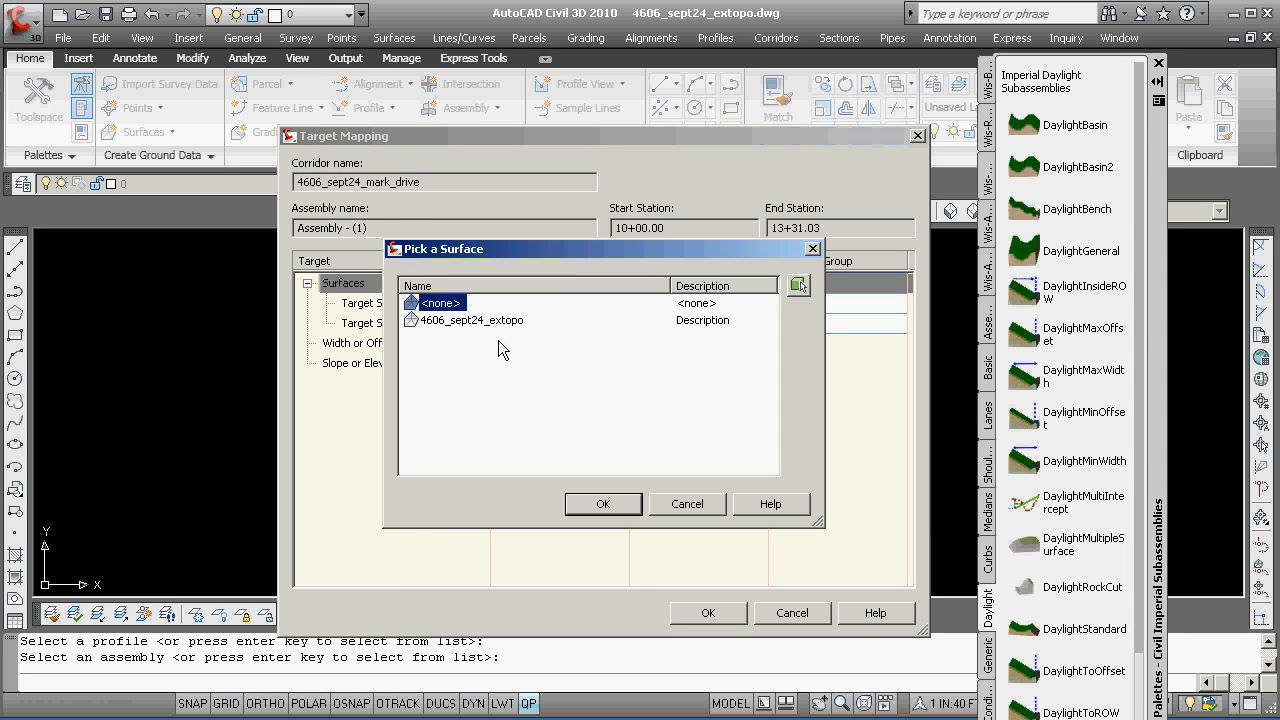
click(456, 321)
click(597, 500)
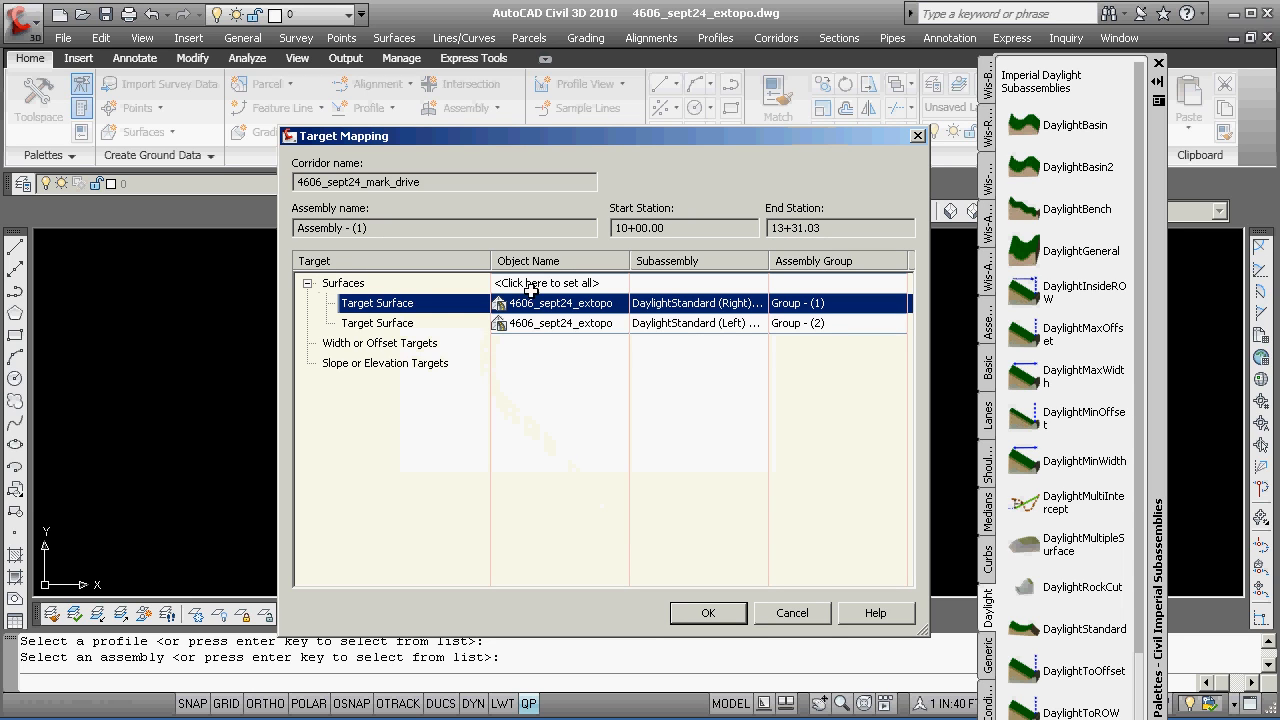
click(722, 605)
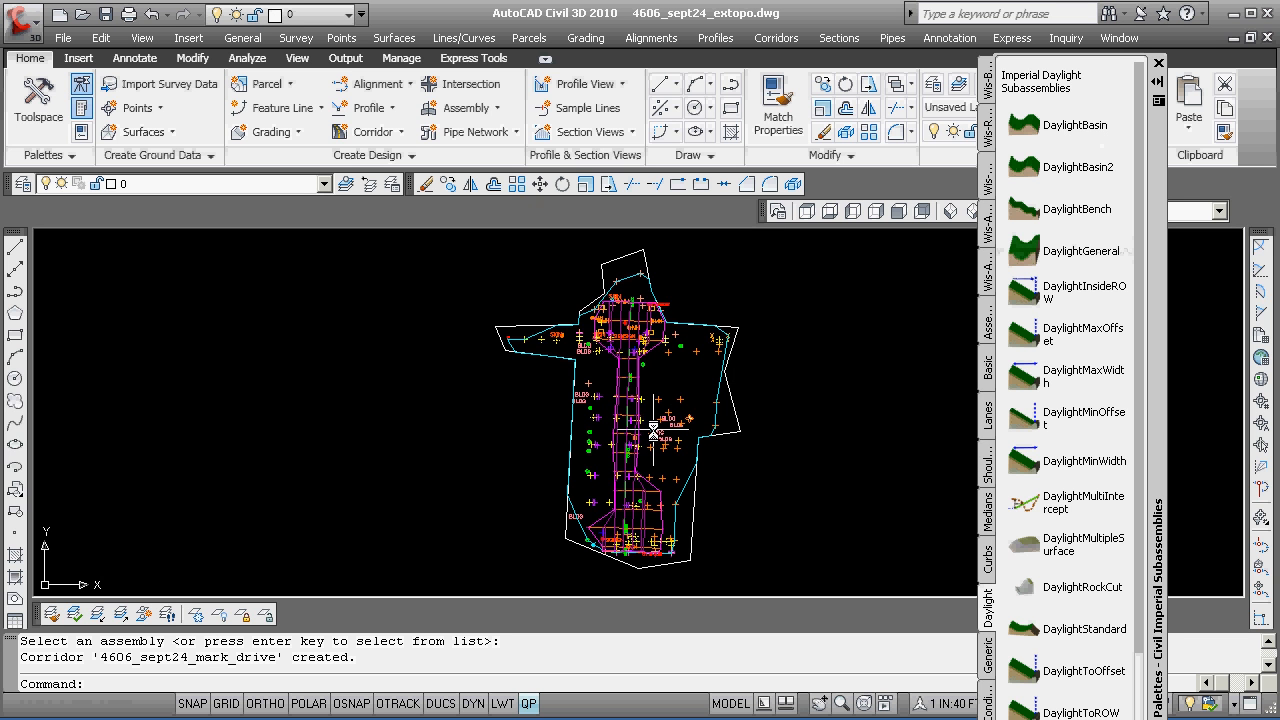
- Open the new corridor's properties and review its information, parameters, codes and feature lines
scroll(645, 480, down, 2)
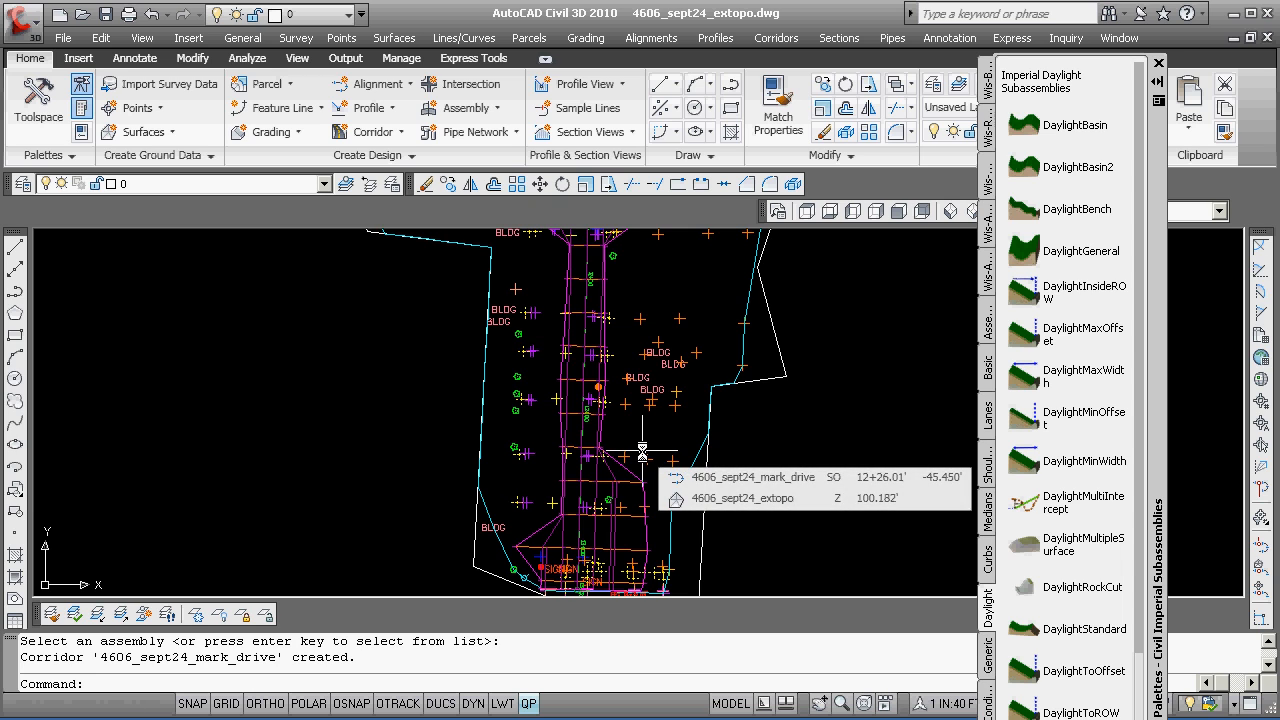
scroll(632, 440, down, 2)
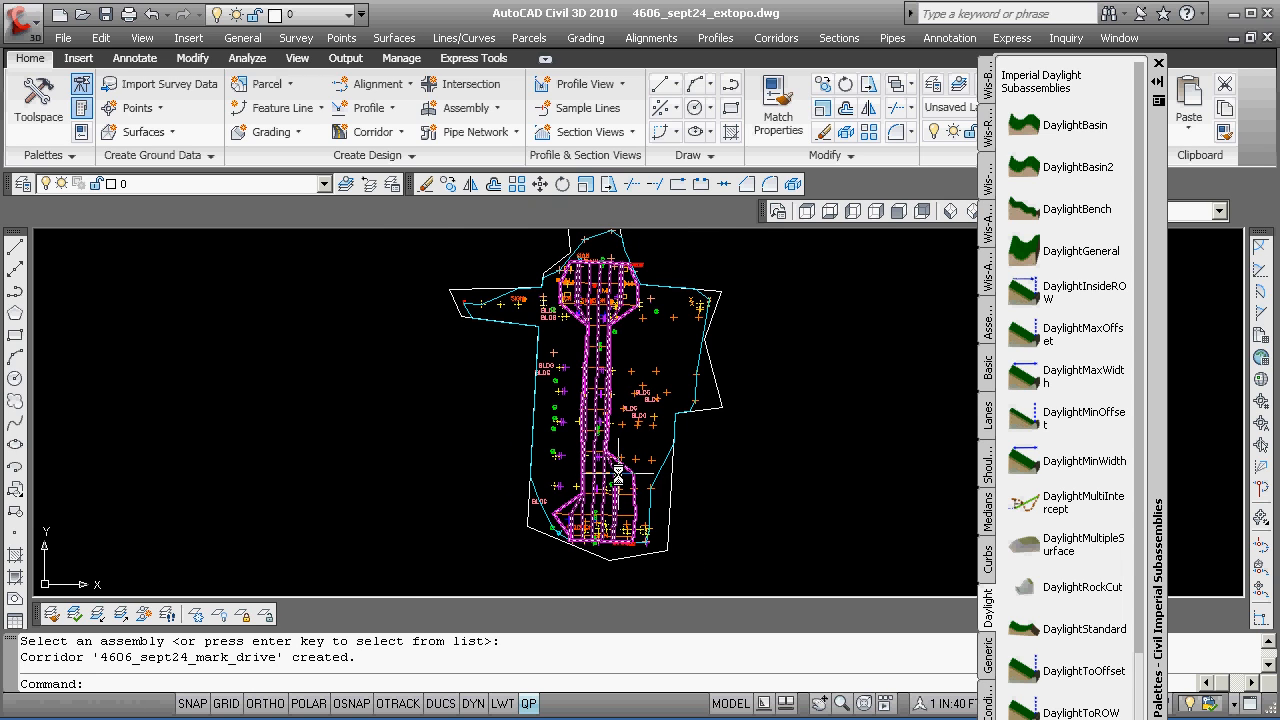
scroll(623, 471, up, 3)
scroll(710, 480, down, 2)
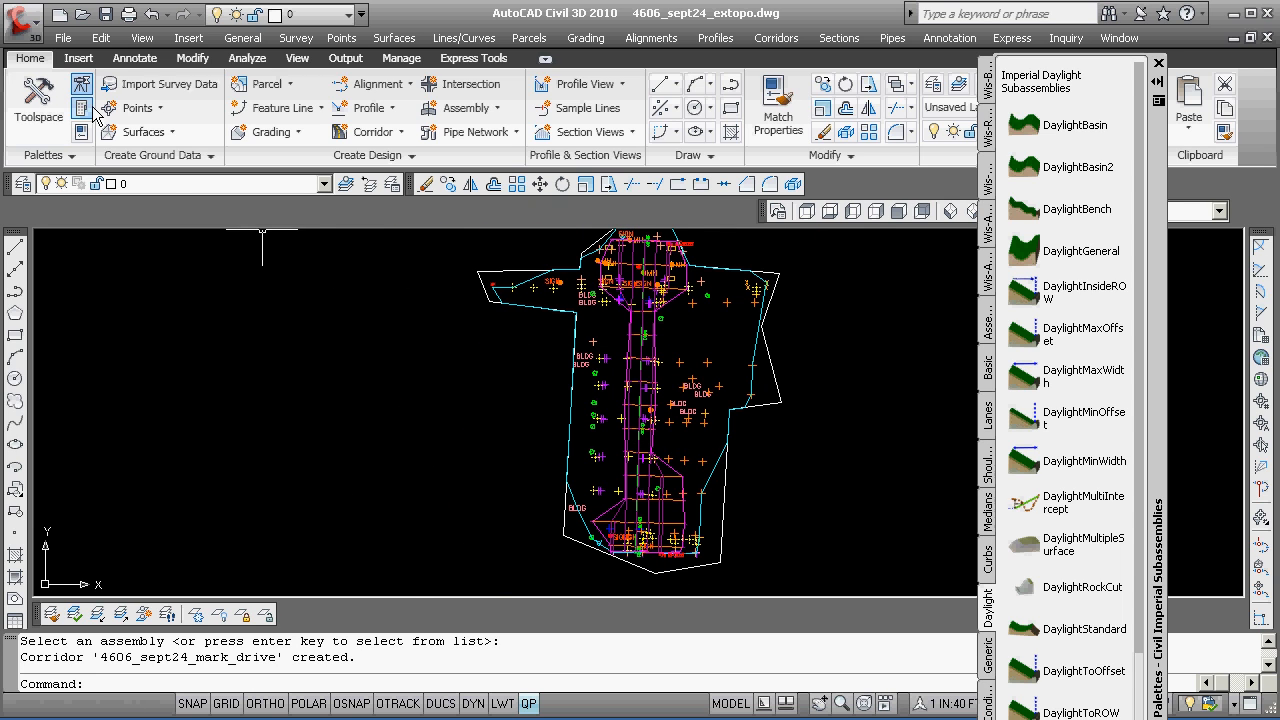
click(678, 477)
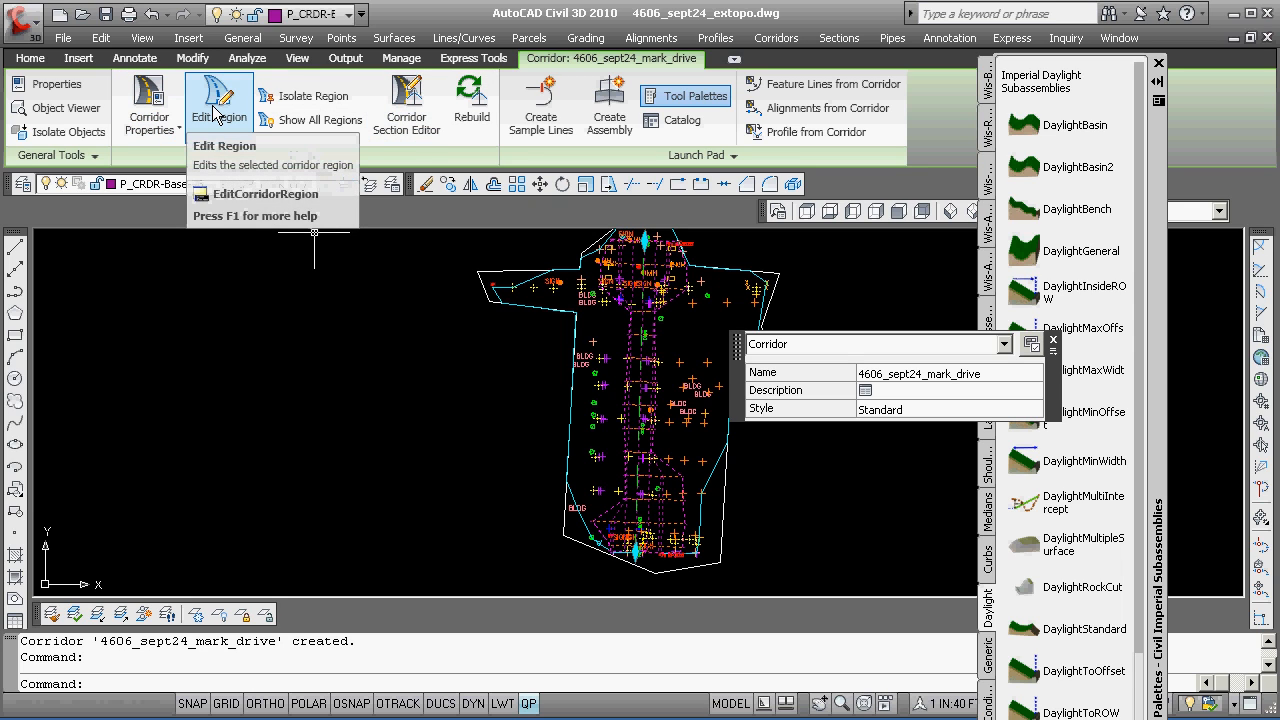
click(151, 101)
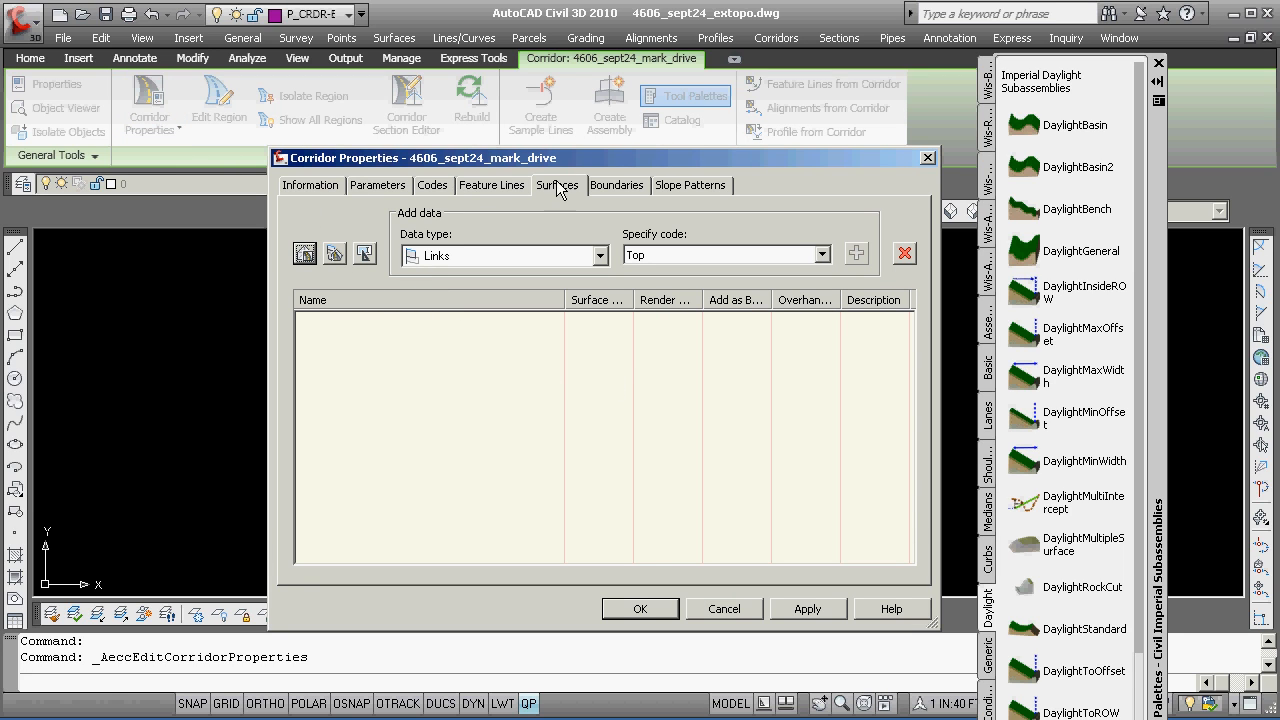
click(312, 186)
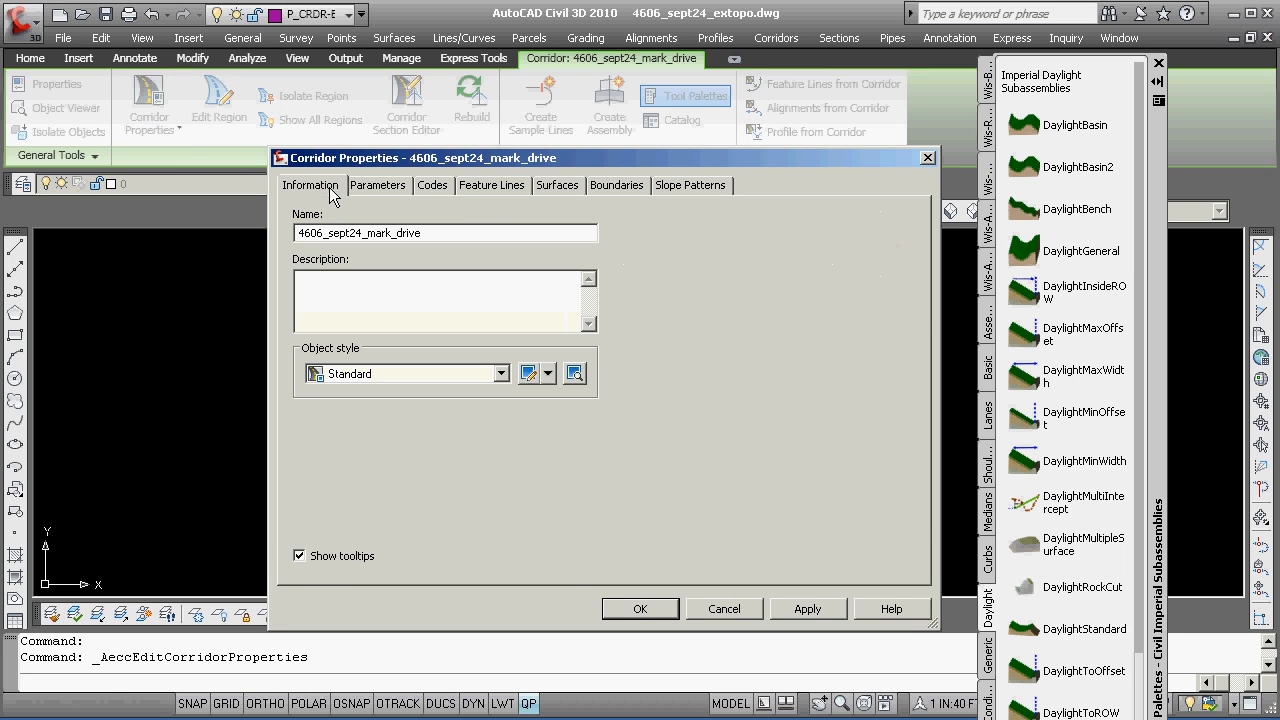
click(388, 190)
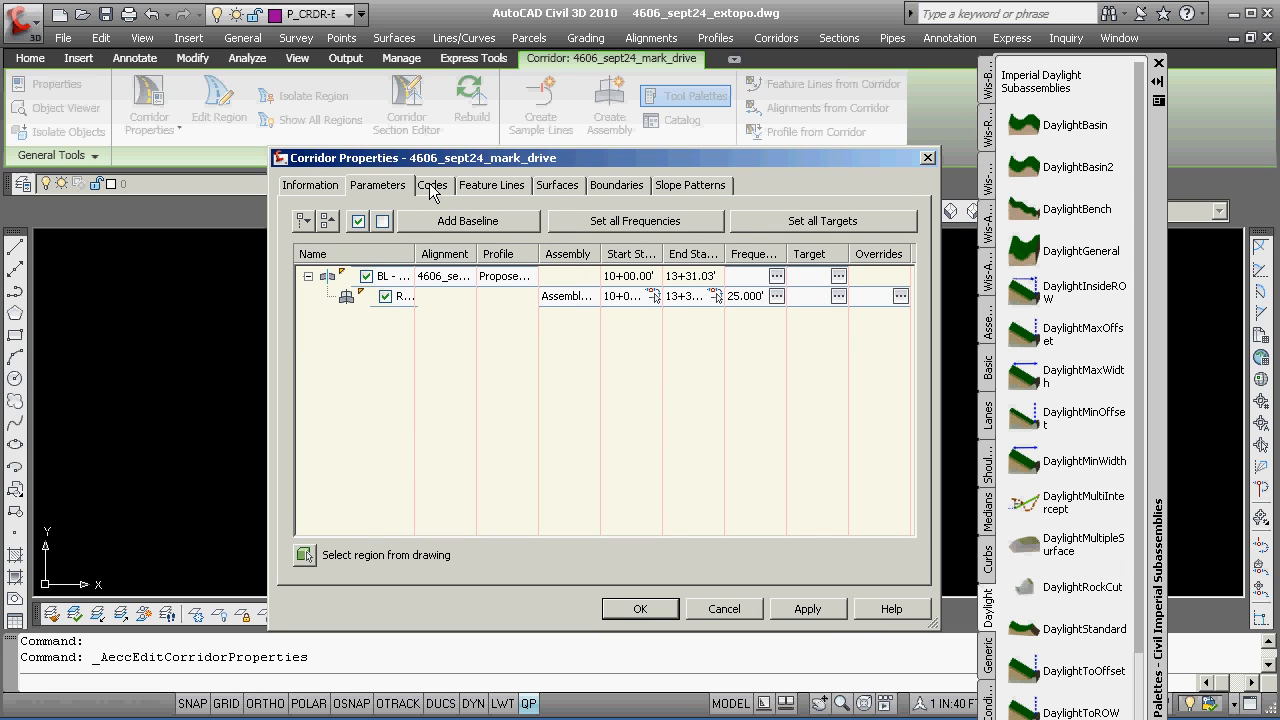
click(432, 188)
click(484, 189)
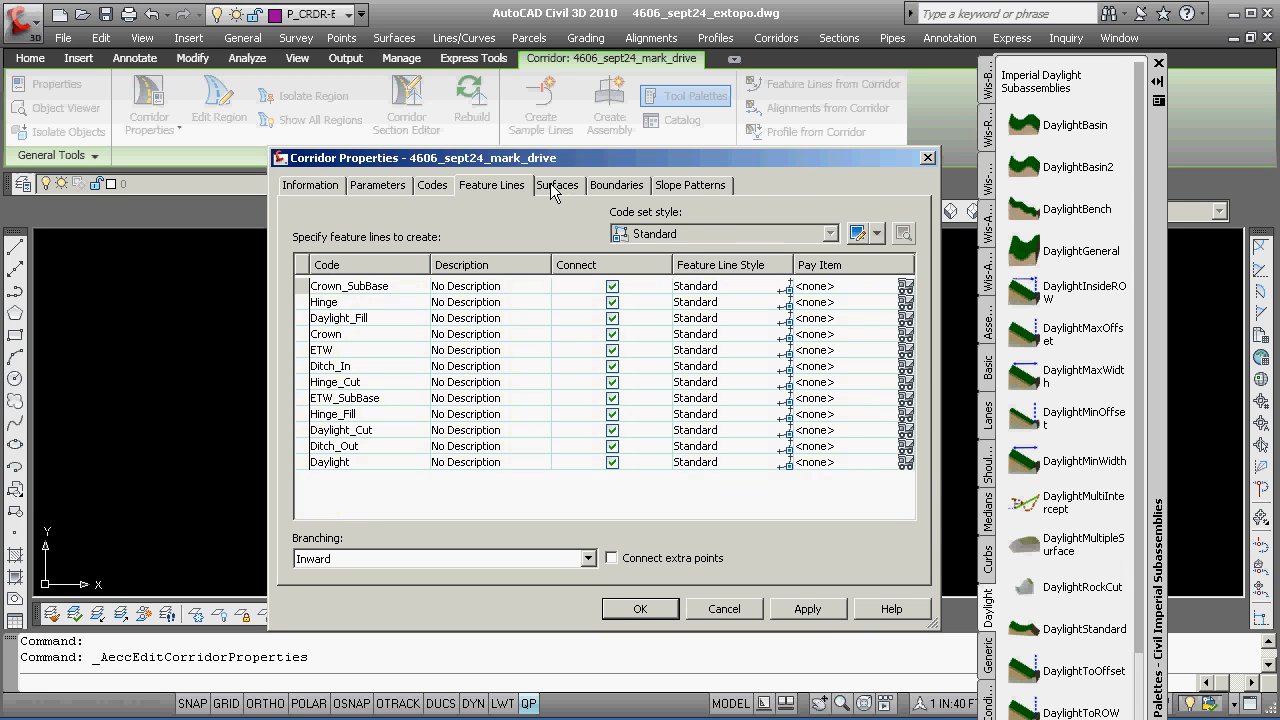
- Create a corridor surface for each link code and apply the corridor properties
click(556, 187)
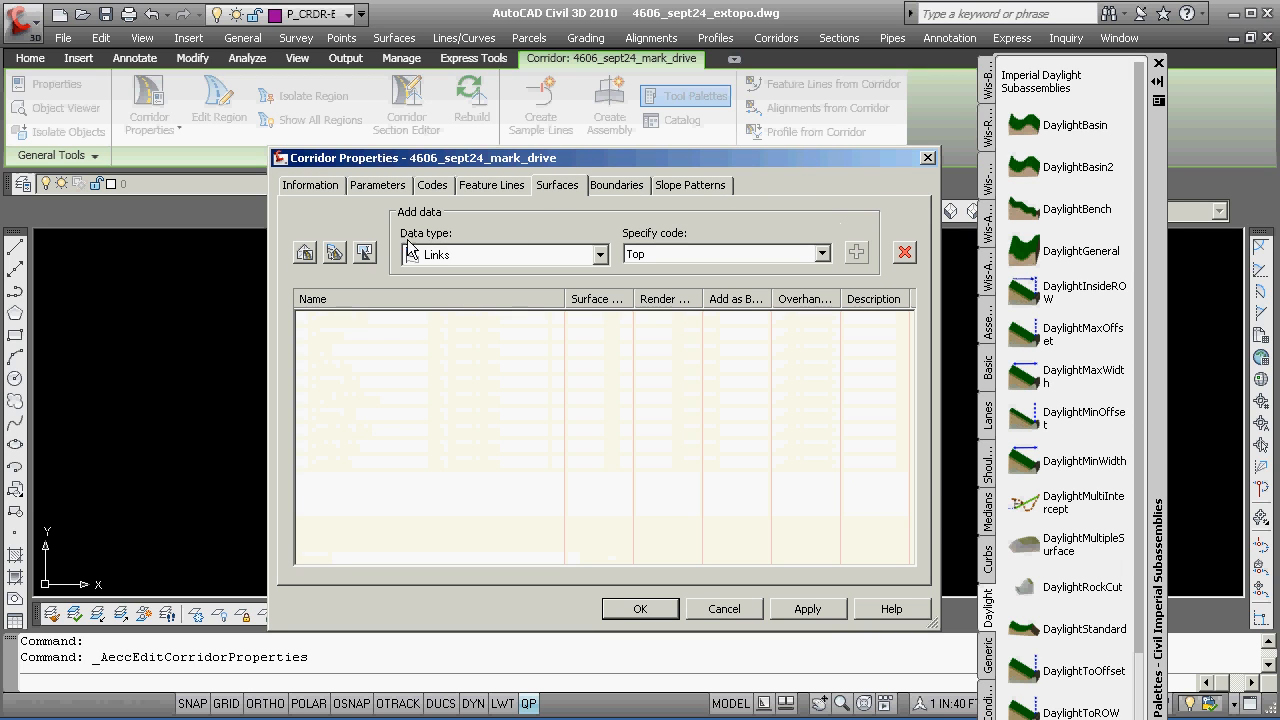
click(335, 253)
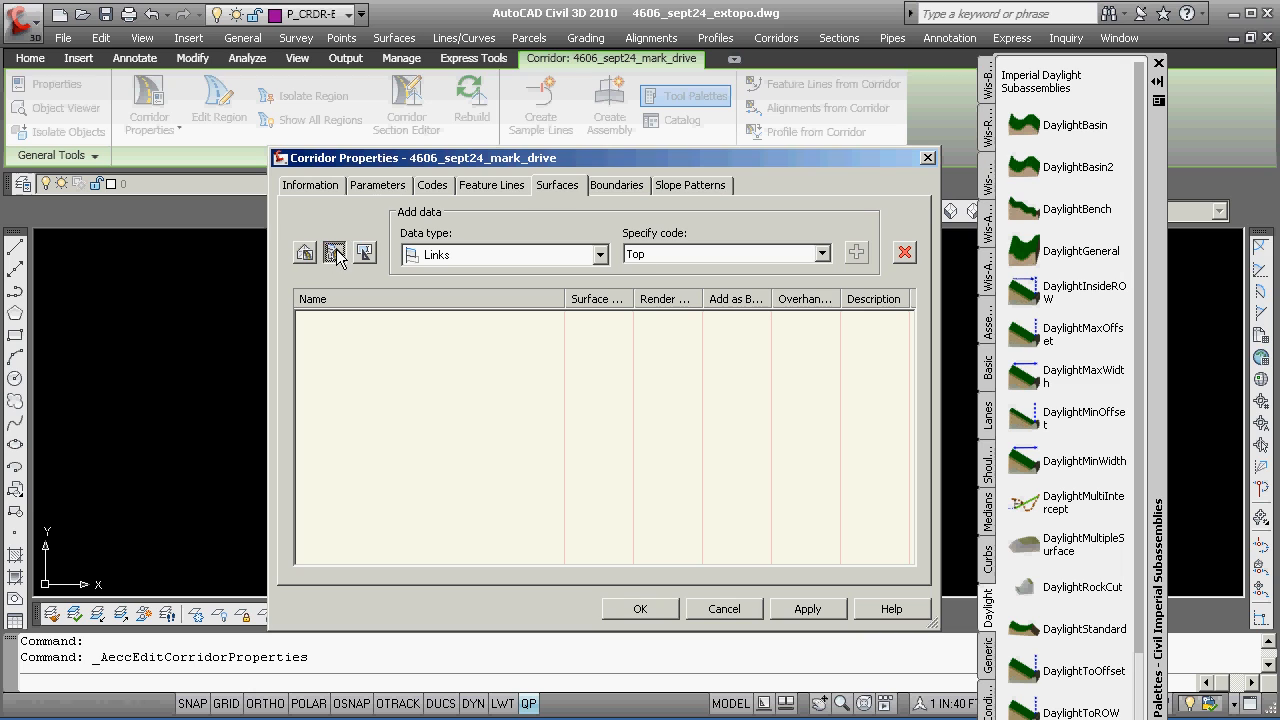
click(651, 613)
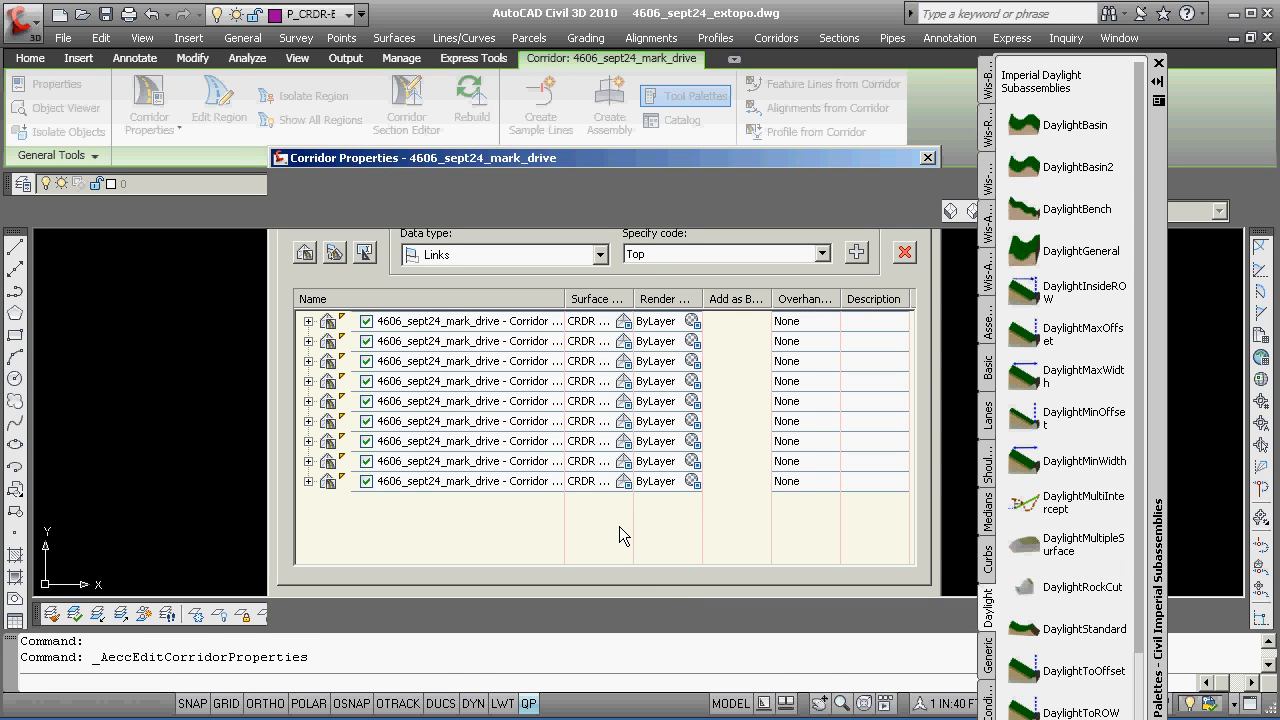
scroll(605, 430, up, 5)
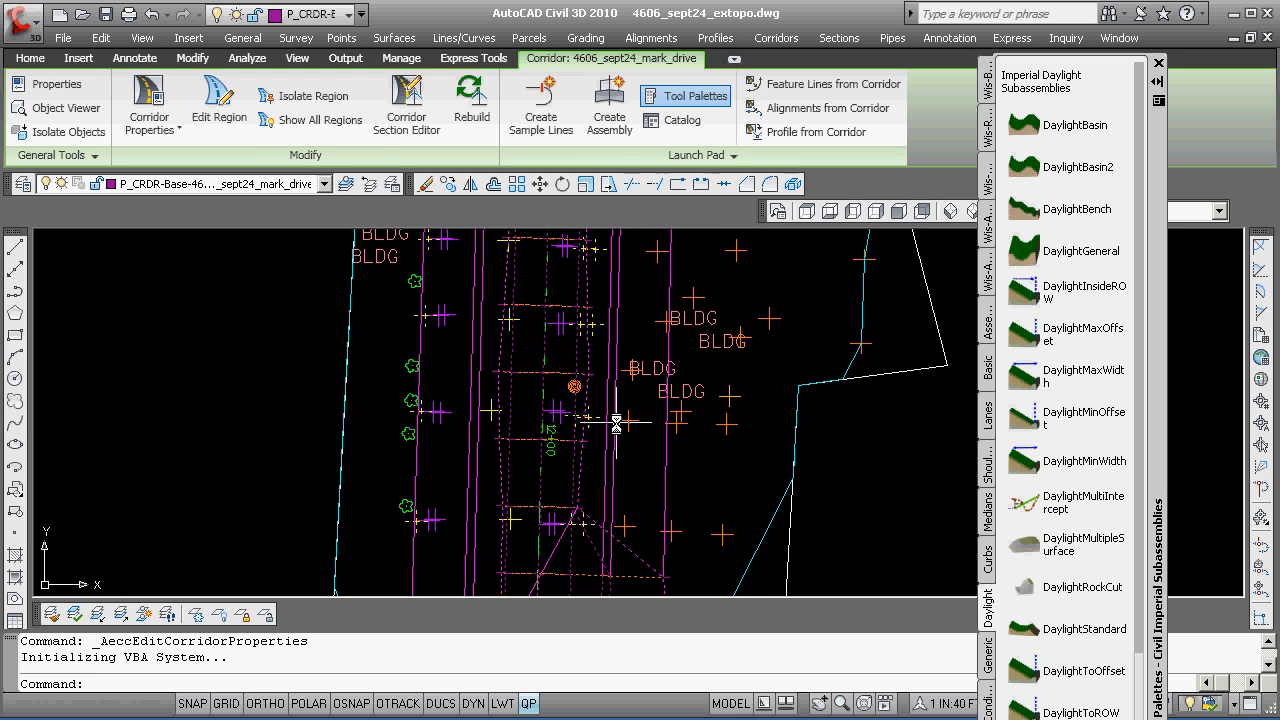
scroll(585, 393, down, 5)
scroll(583, 388, up, 7)
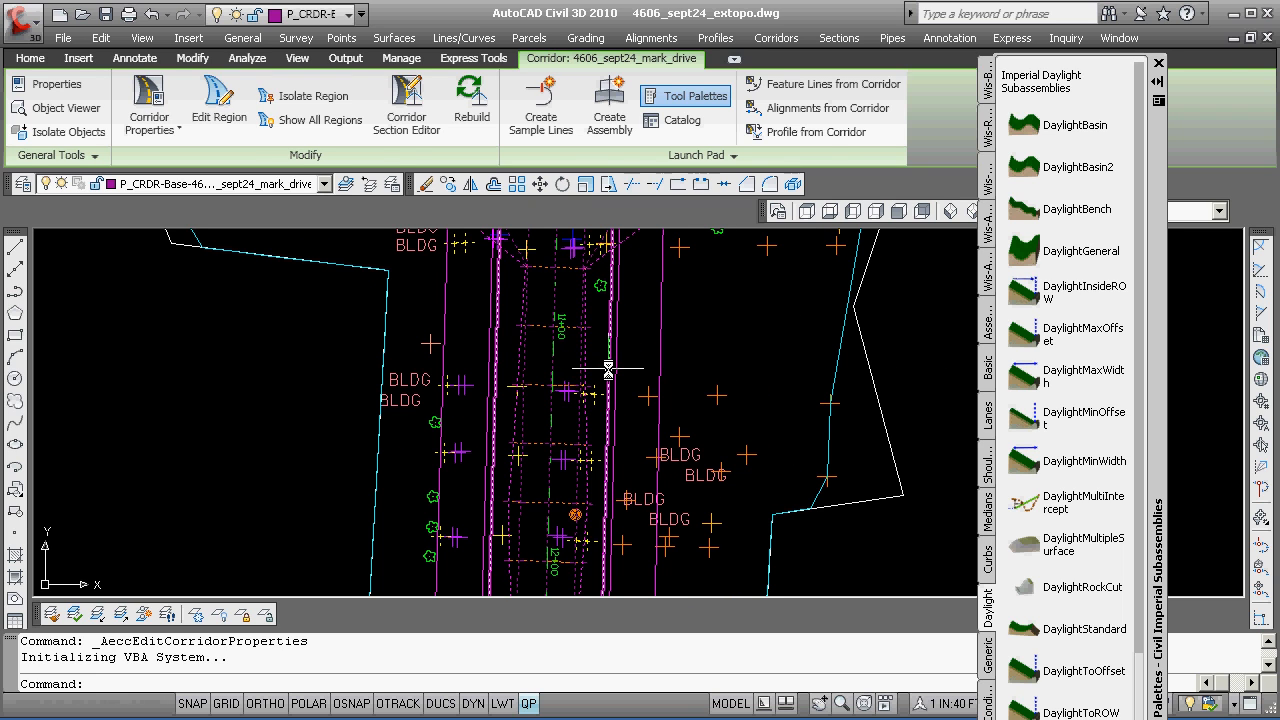
- Deselect the corridor, shift the tool palettes aside and display the Toolspace
key(Escape)
key(Escape)
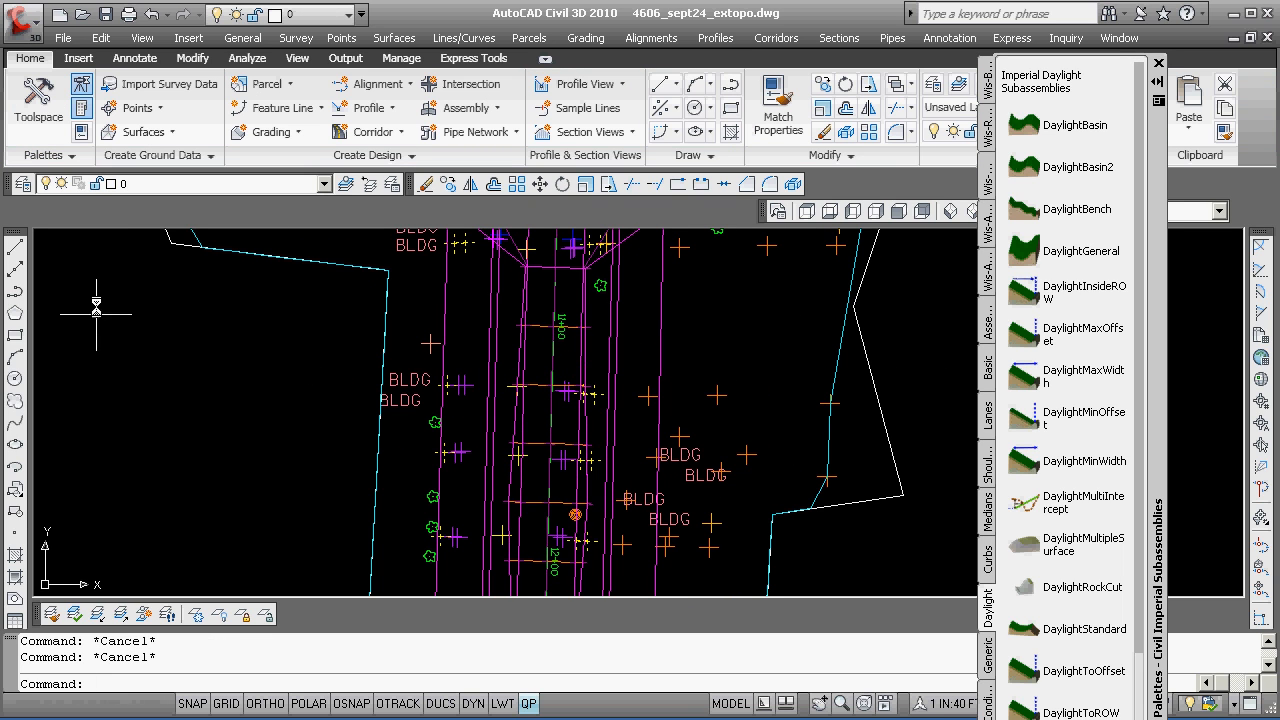
click(81, 108)
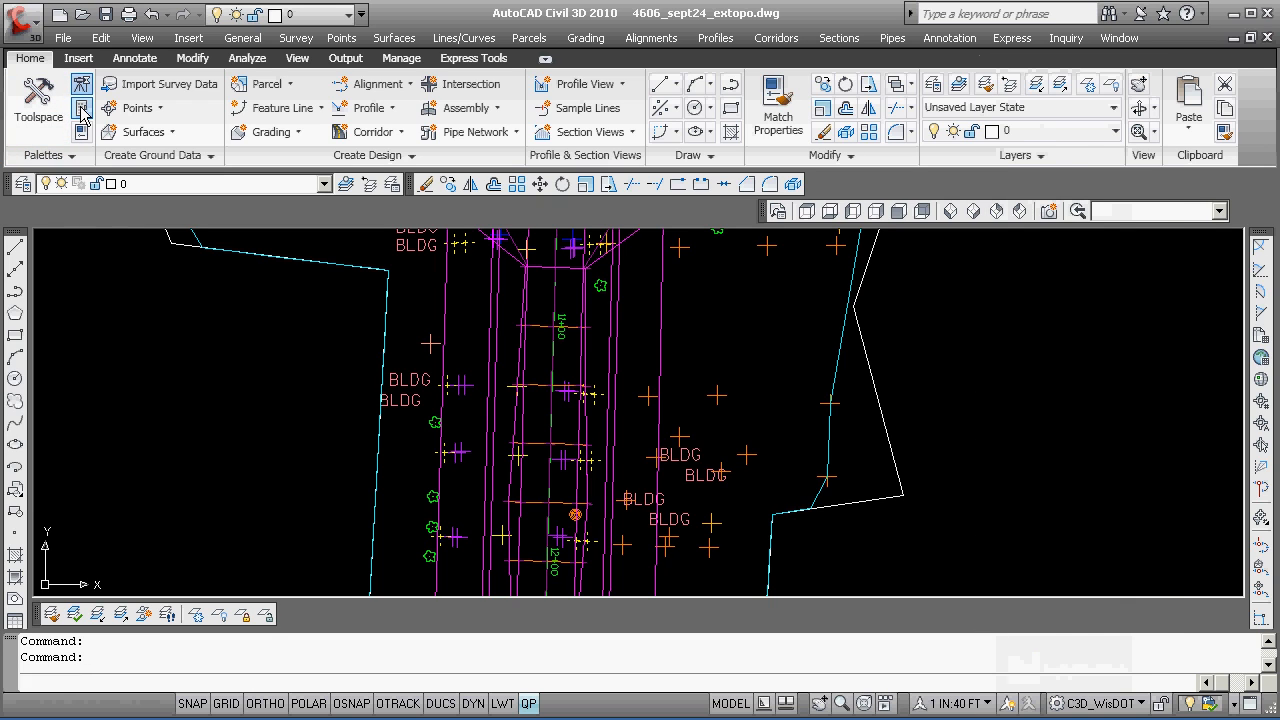
drag(1157, 208, 920, 207)
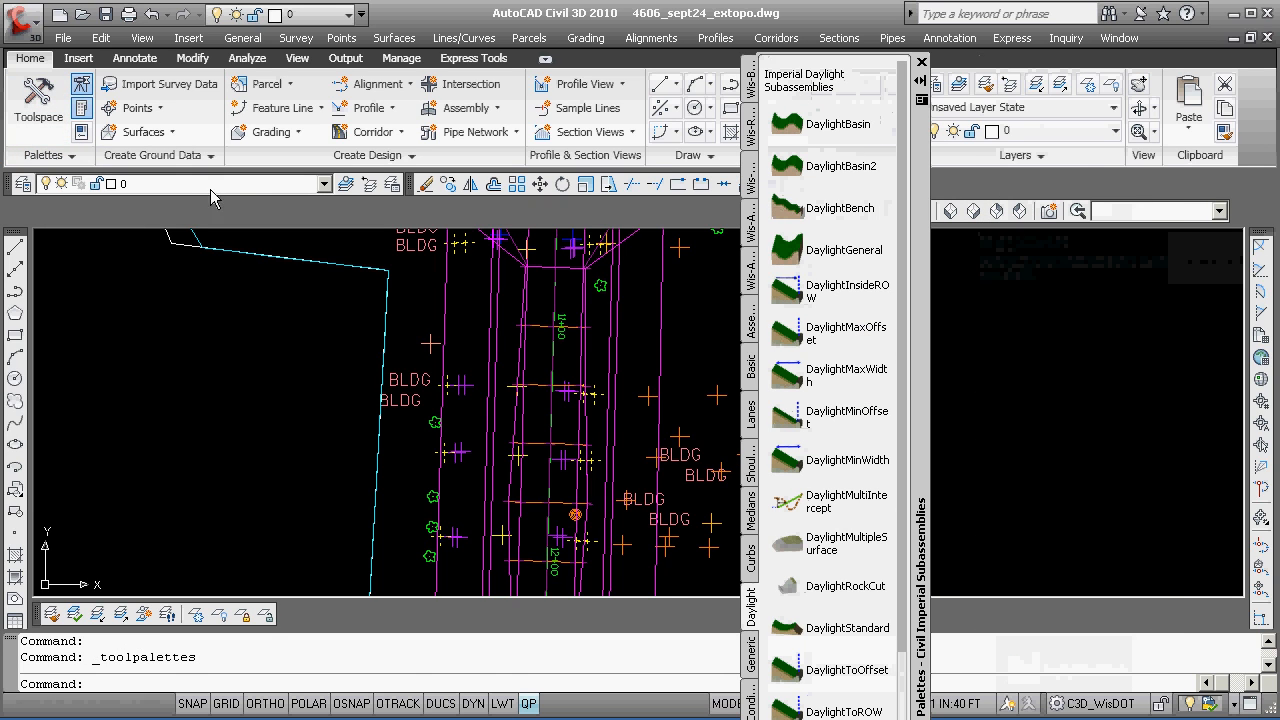
click(83, 87)
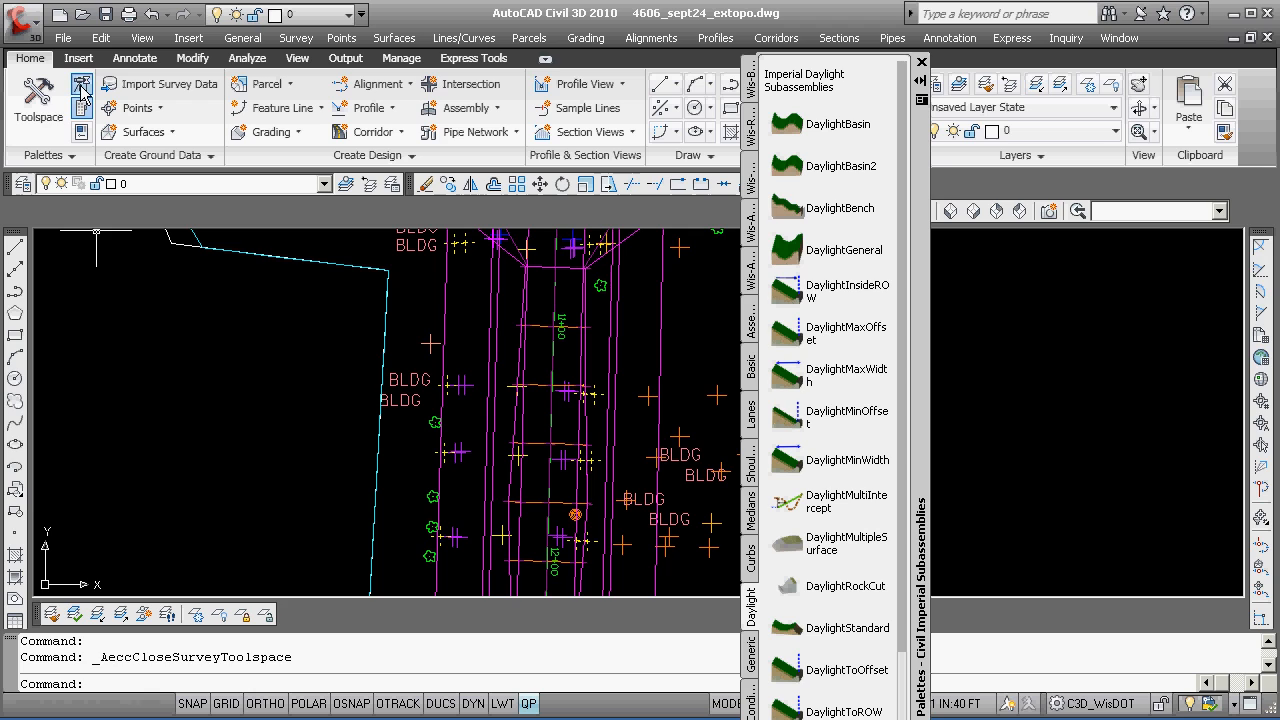
click(83, 87)
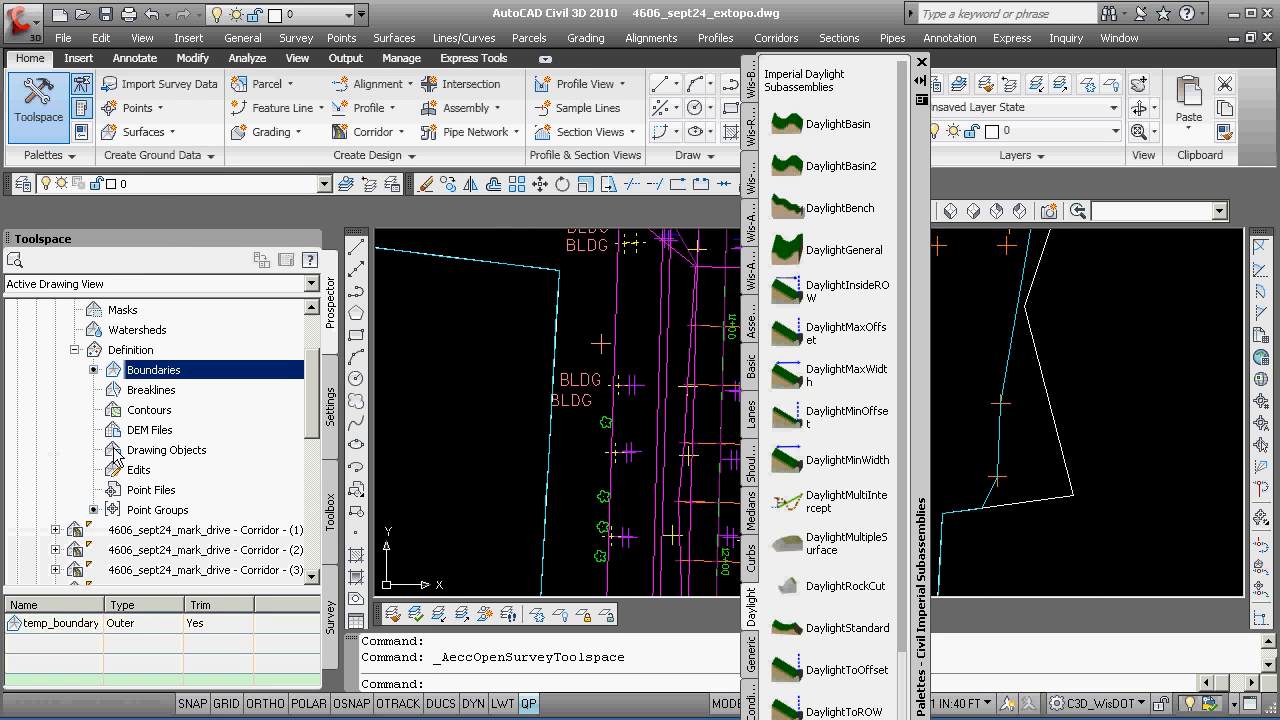
- Review the new corridor surfaces in the surface list and examine the definition of 4606_sept24_mark_drive - Corridor - (1)
drag(314, 392, 316, 458)
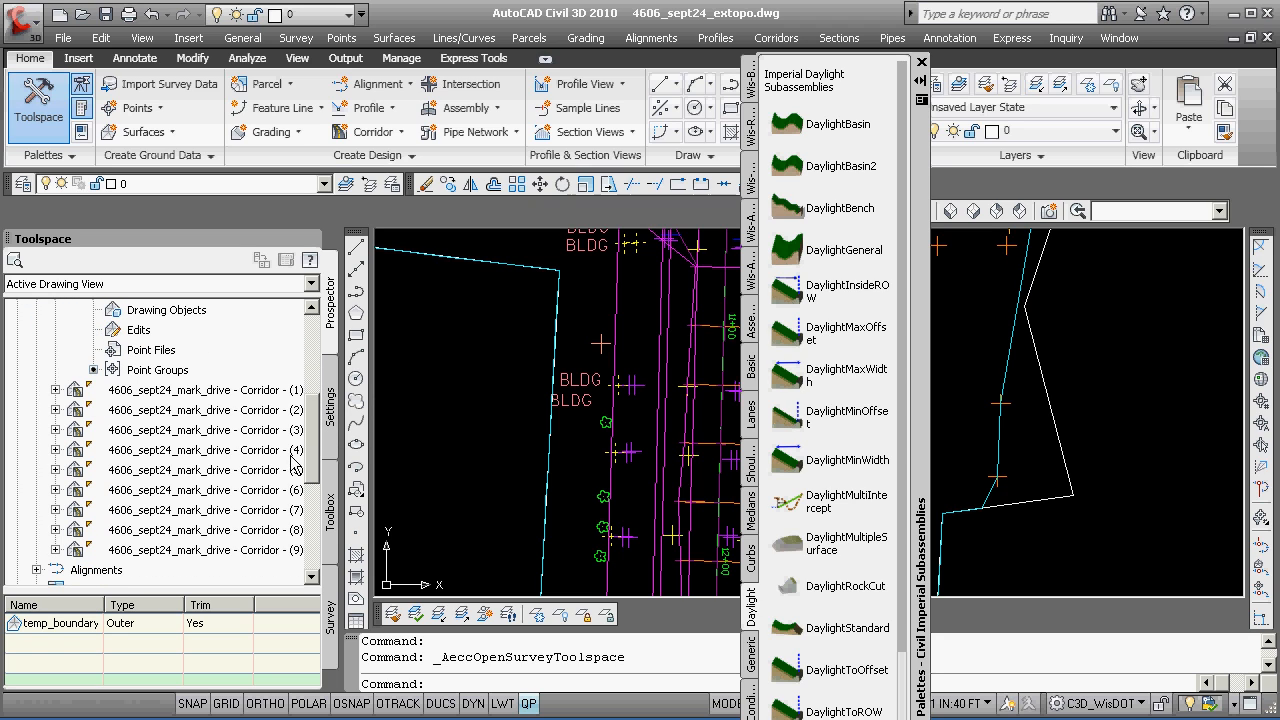
click(56, 390)
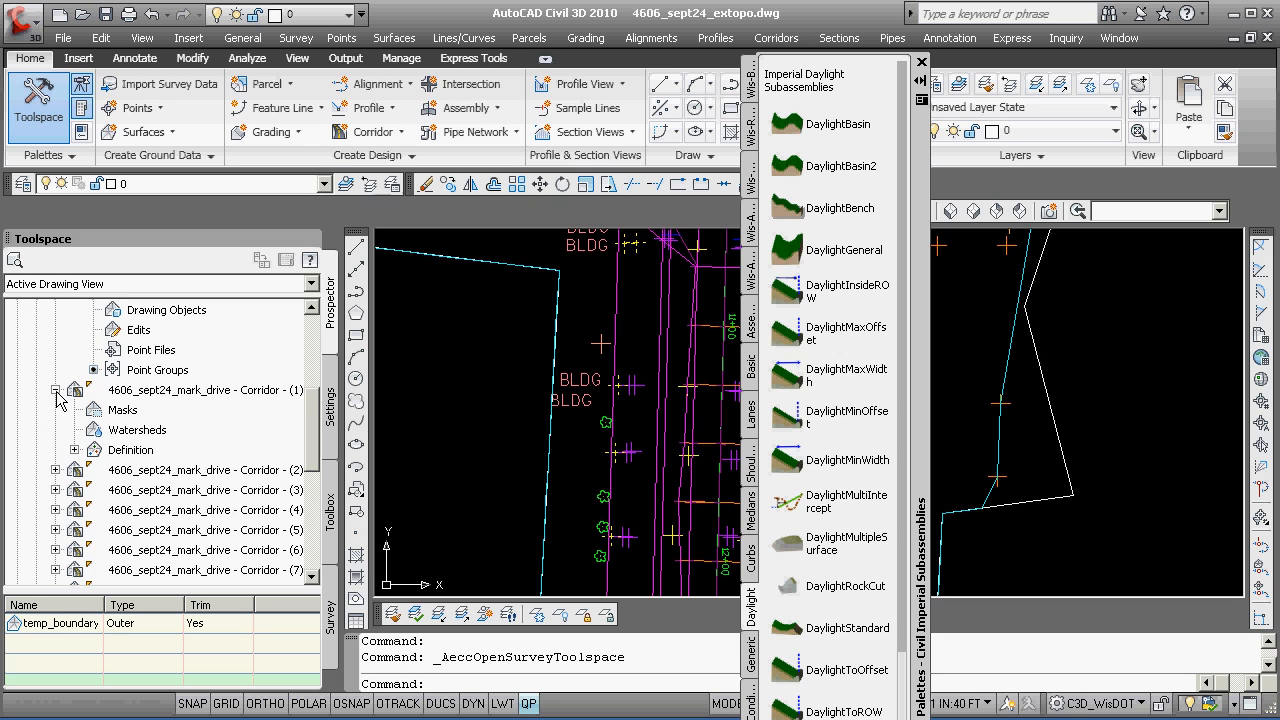
click(74, 450)
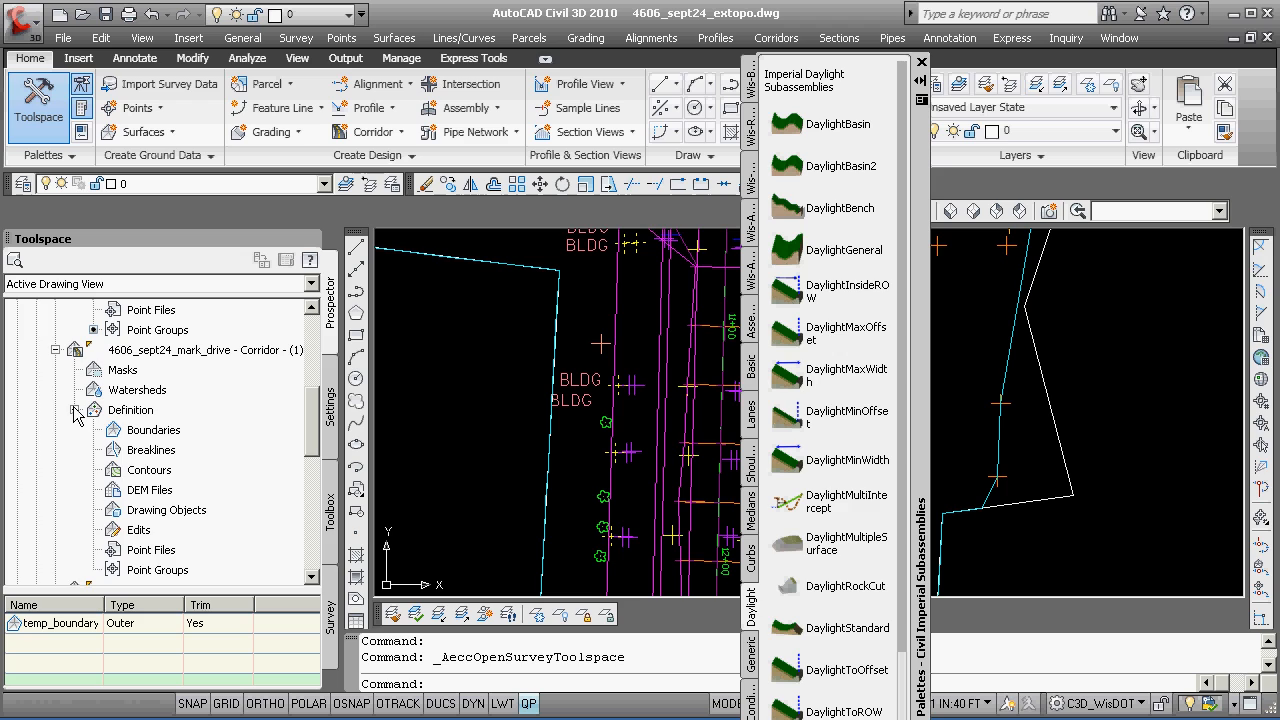
click(75, 411)
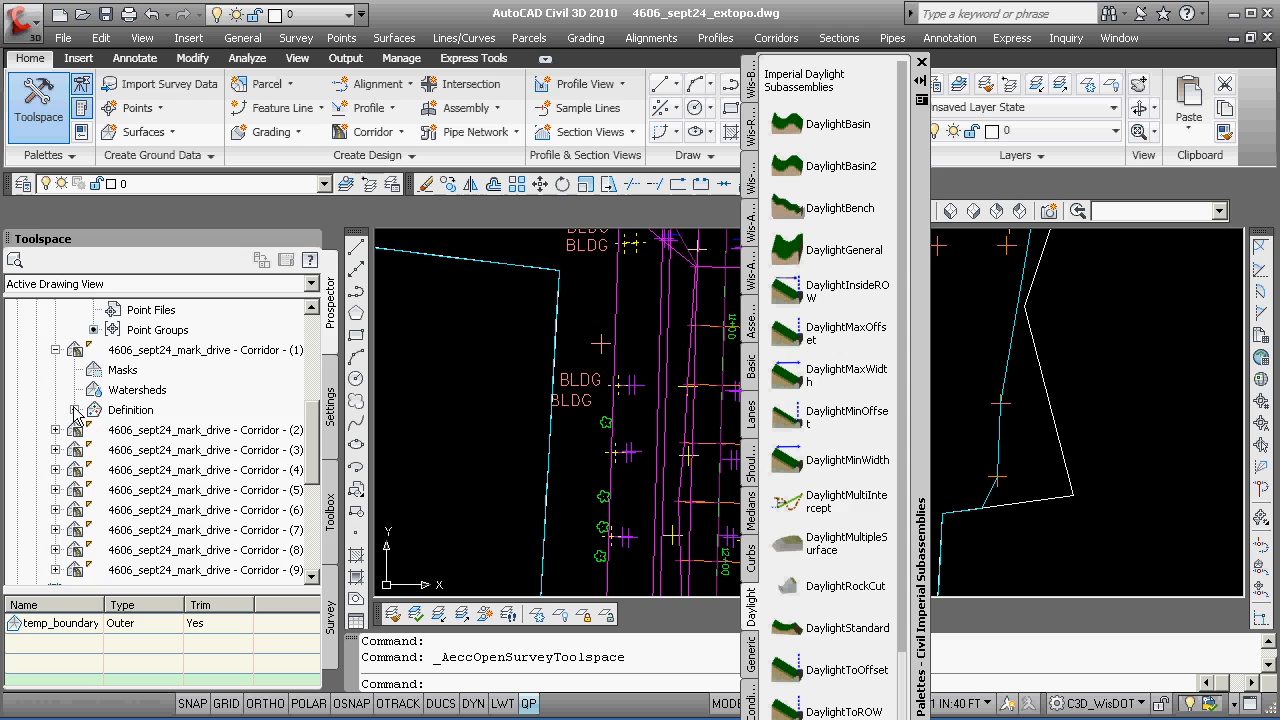
click(56, 350)
- Set the surface style of 4606_sept24_mark_drive - Corridor - (1) to Marsh Triangles
right_click(128, 350)
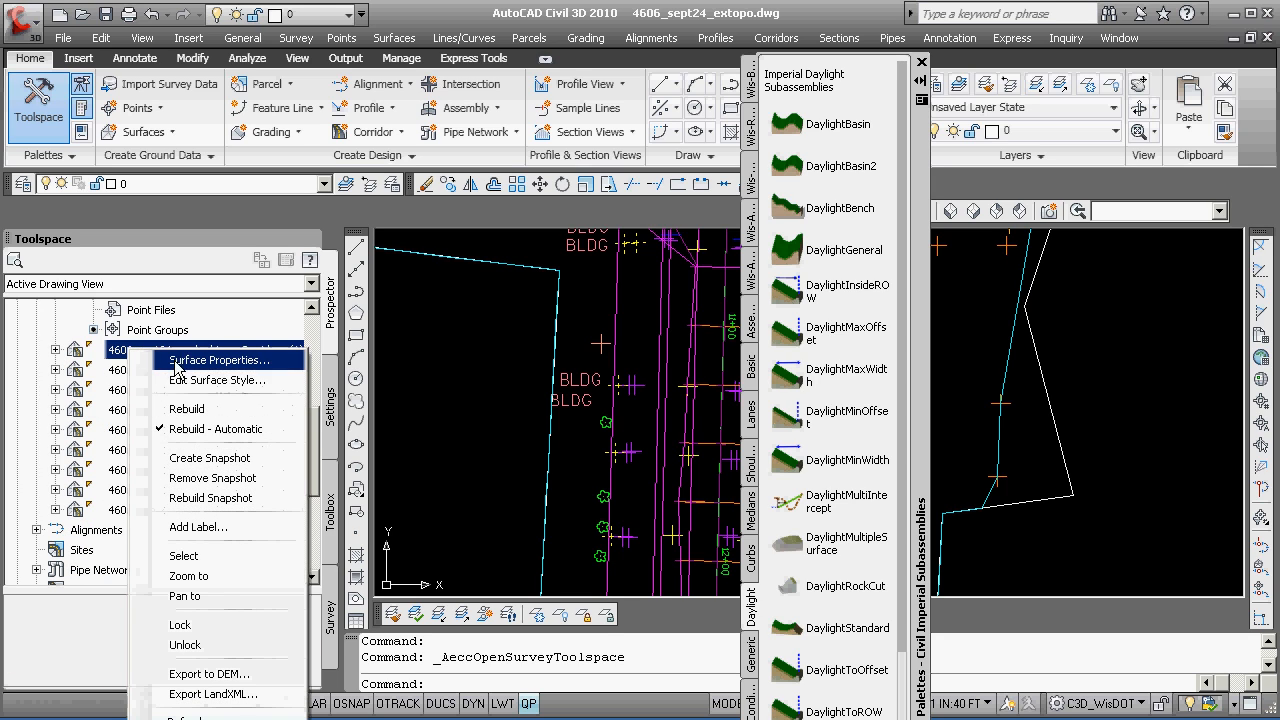
click(228, 362)
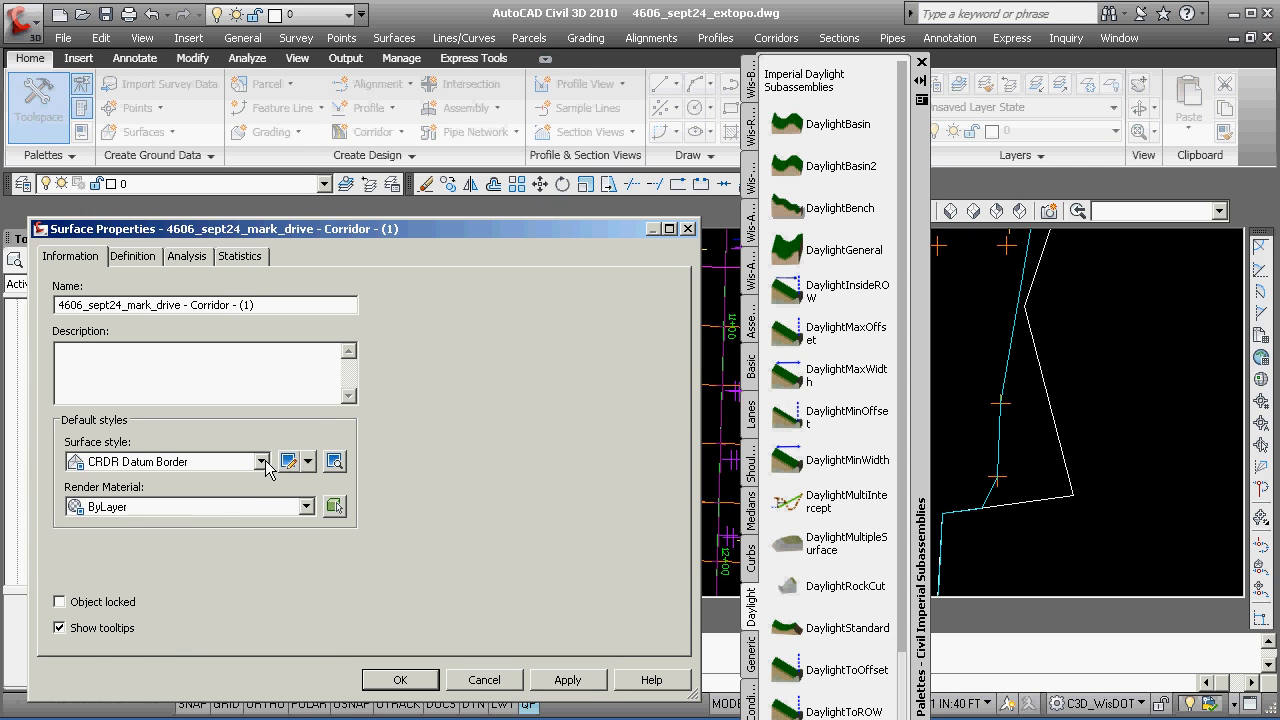
click(261, 462)
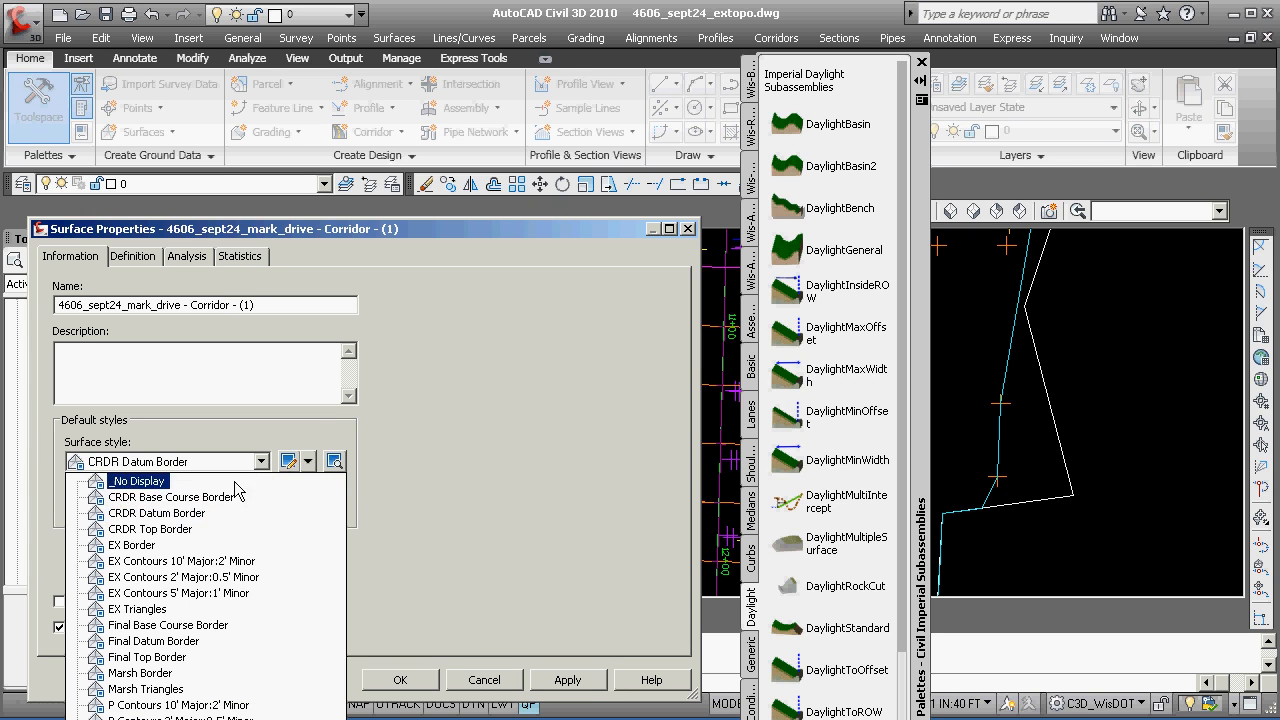
click(150, 689)
click(400, 680)
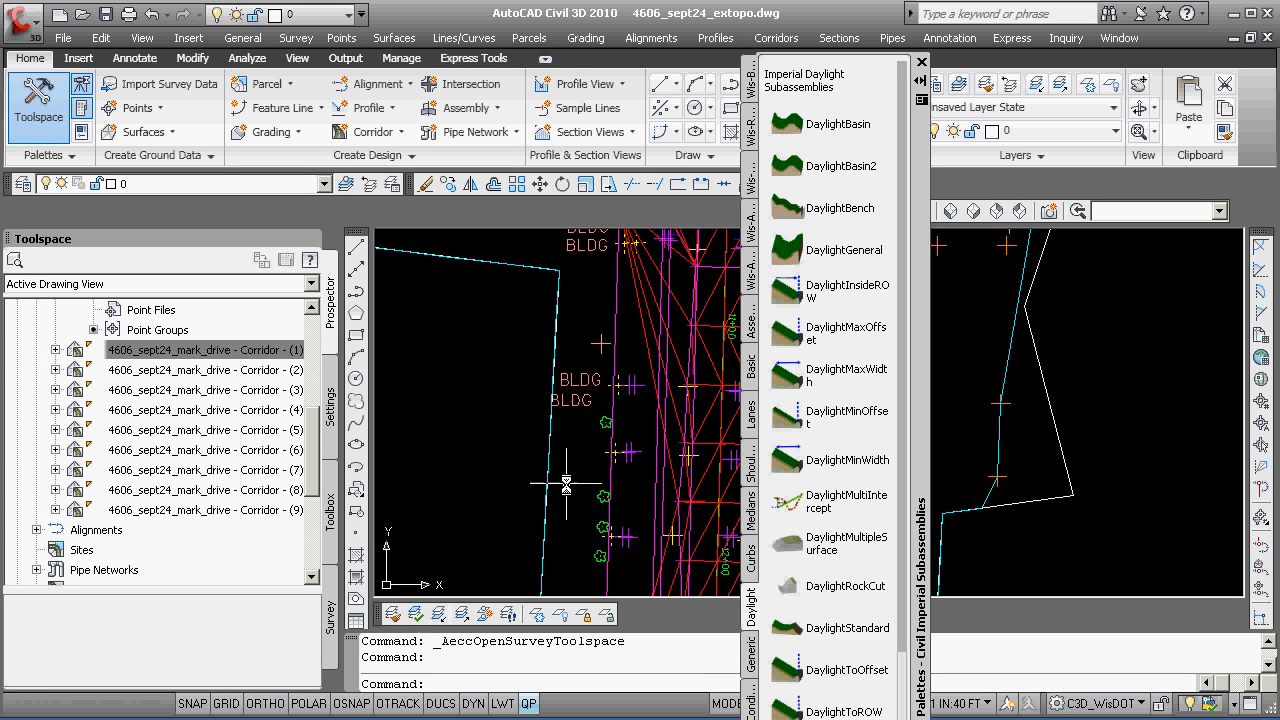
- Close the tool palettes and extract all triangles from the Corridor - (1) TIN surface as drawing objects
scroll(640, 522, down, 5)
scroll(639, 523, up, 5)
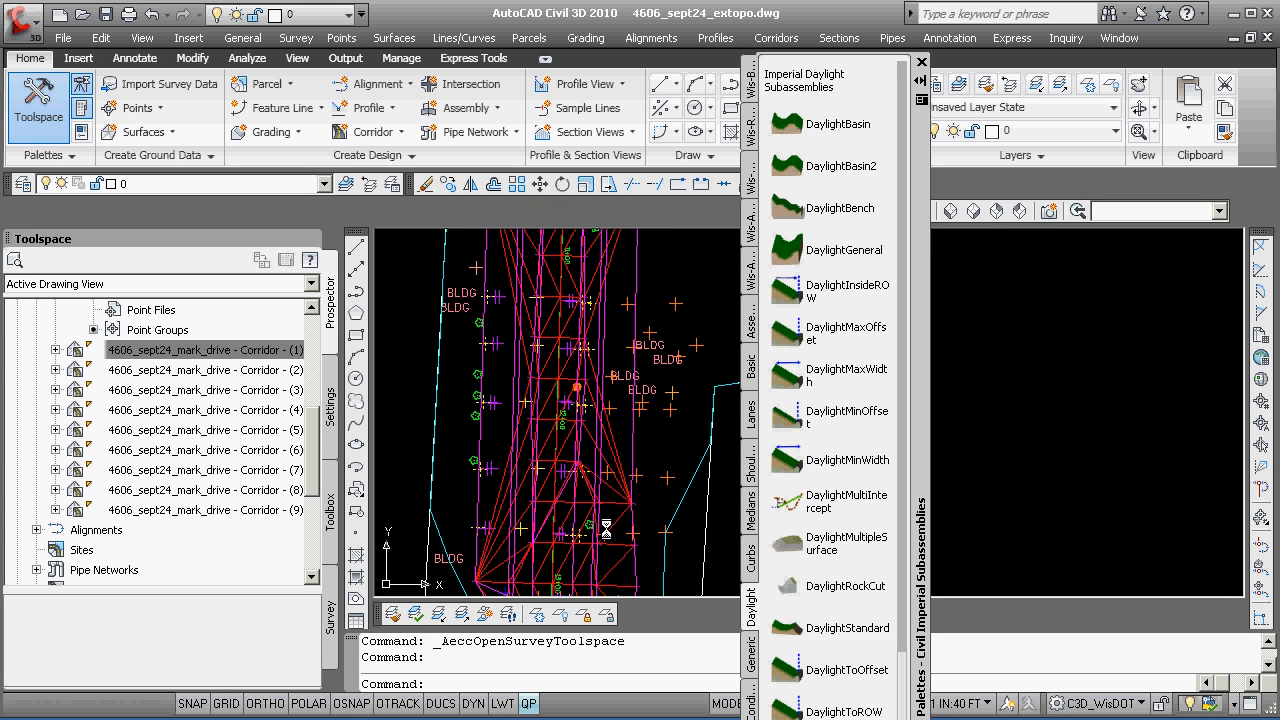
middle_drag(608, 528, 599, 485)
mouse_move(599, 485)
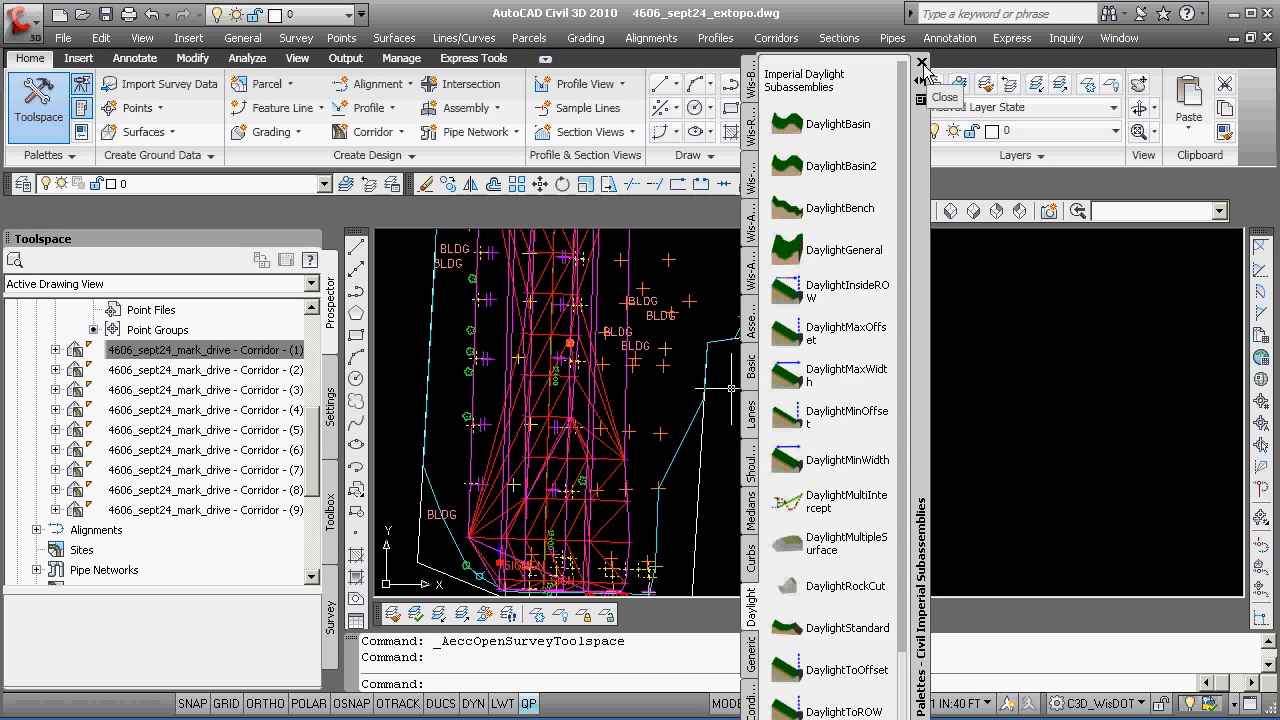
click(922, 64)
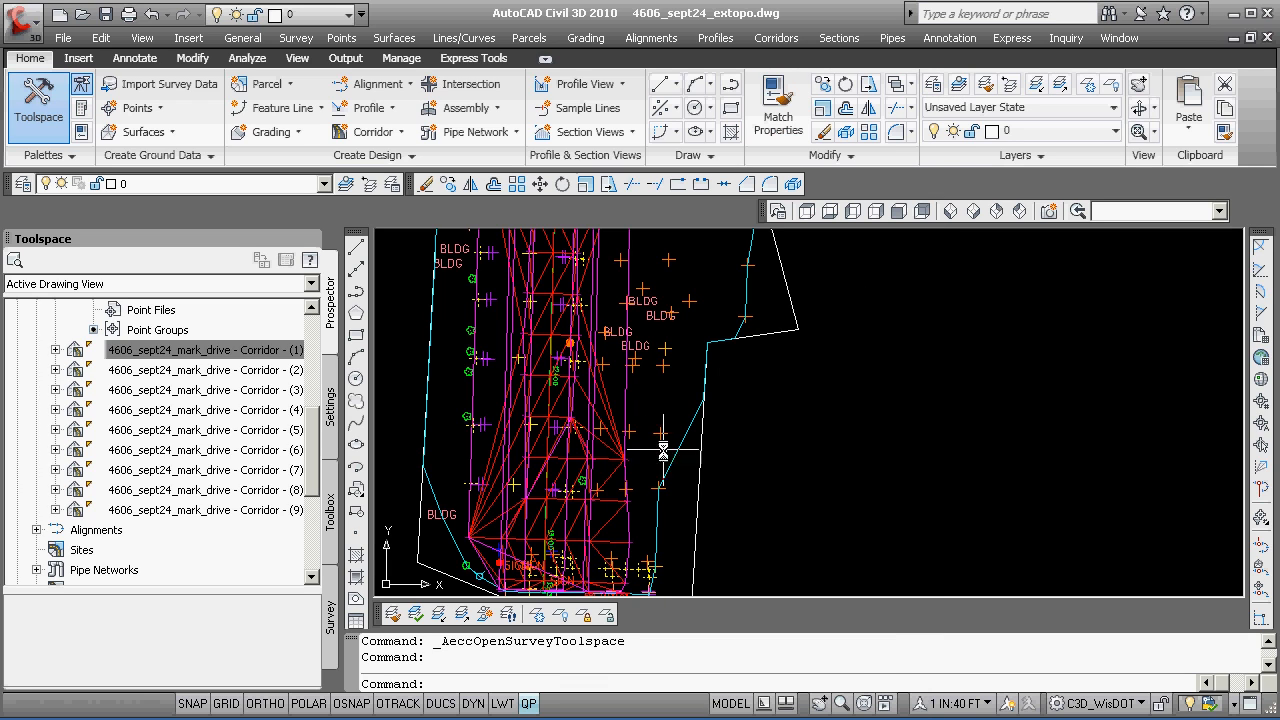
click(610, 450)
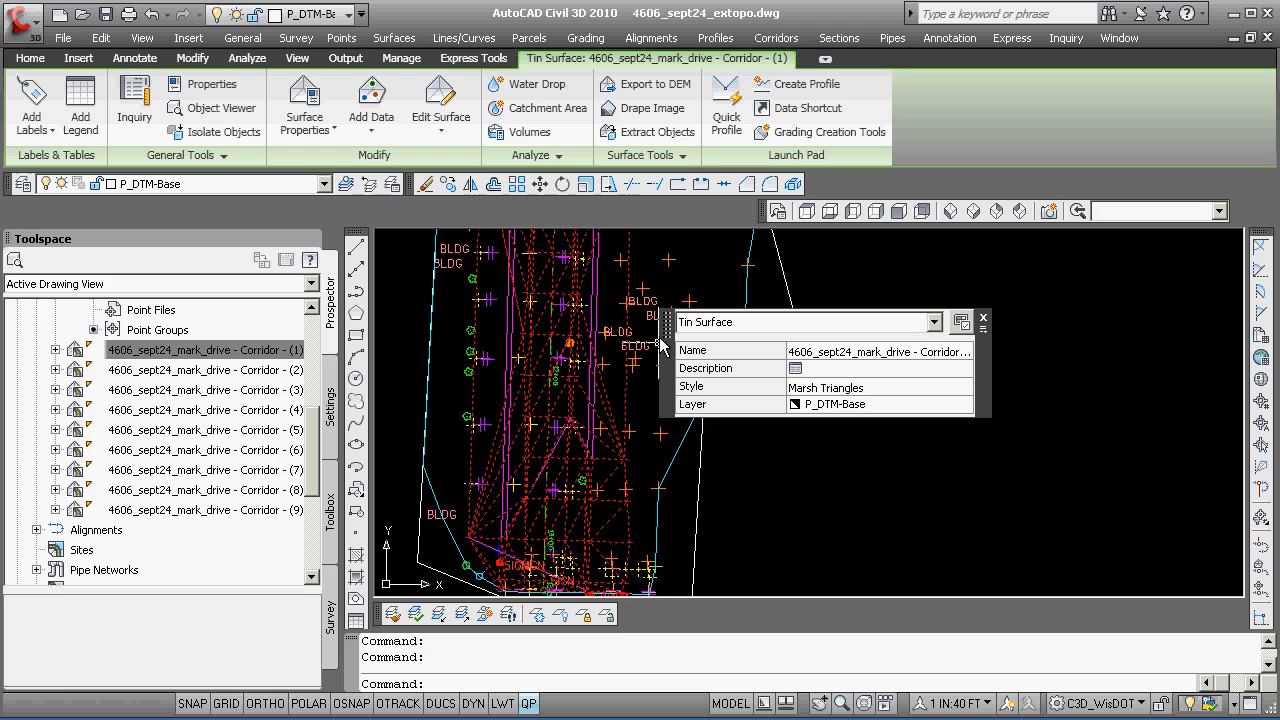
click(657, 131)
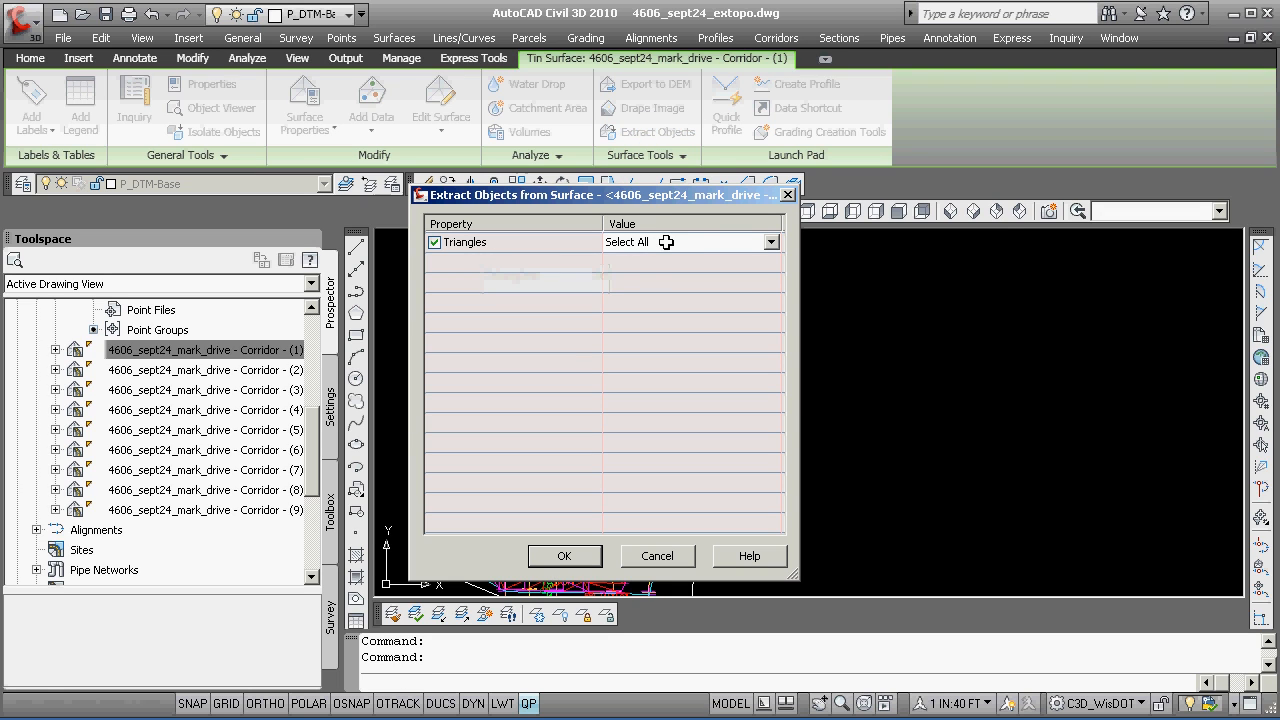
click(584, 556)
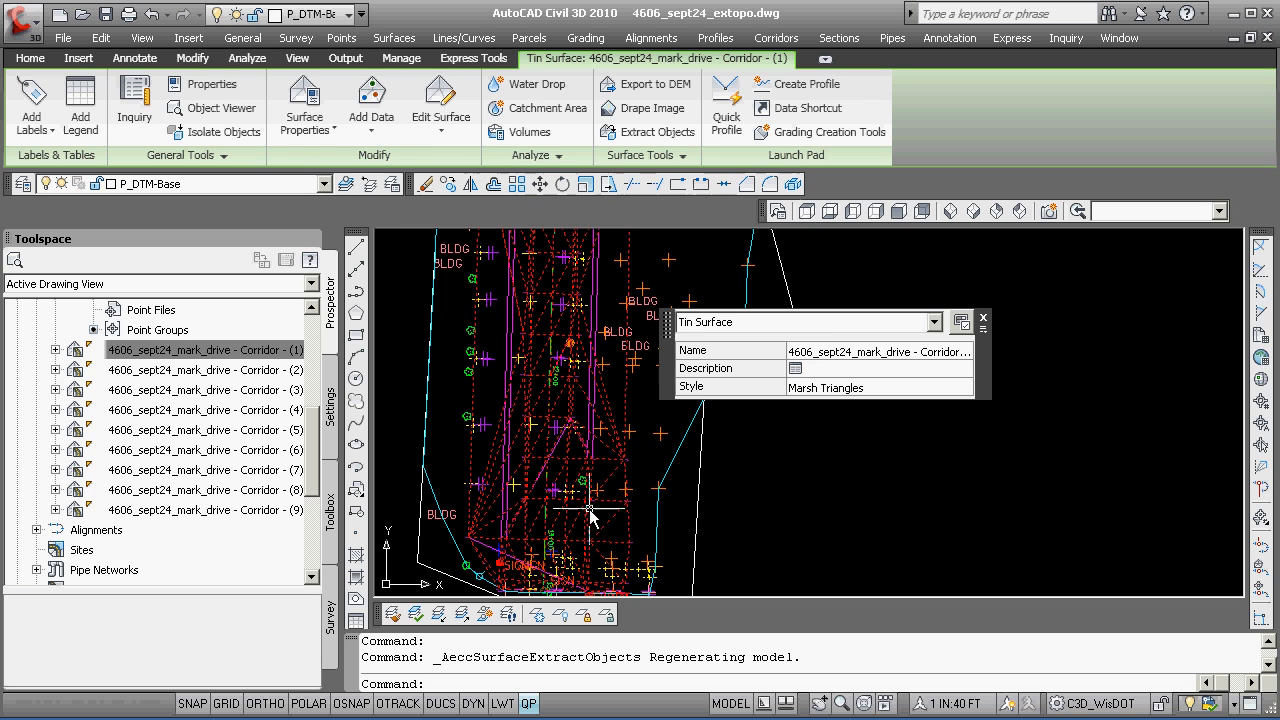
scroll(587, 341, down, 2)
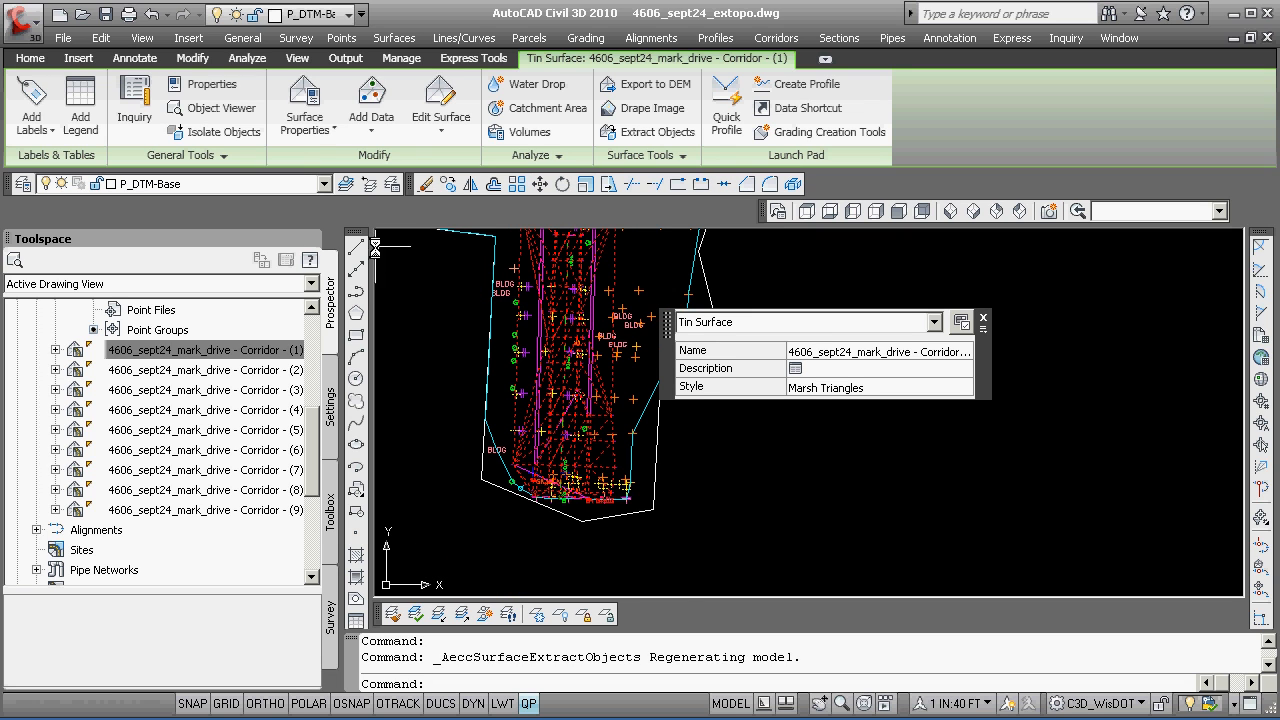
right_click(415, 190)
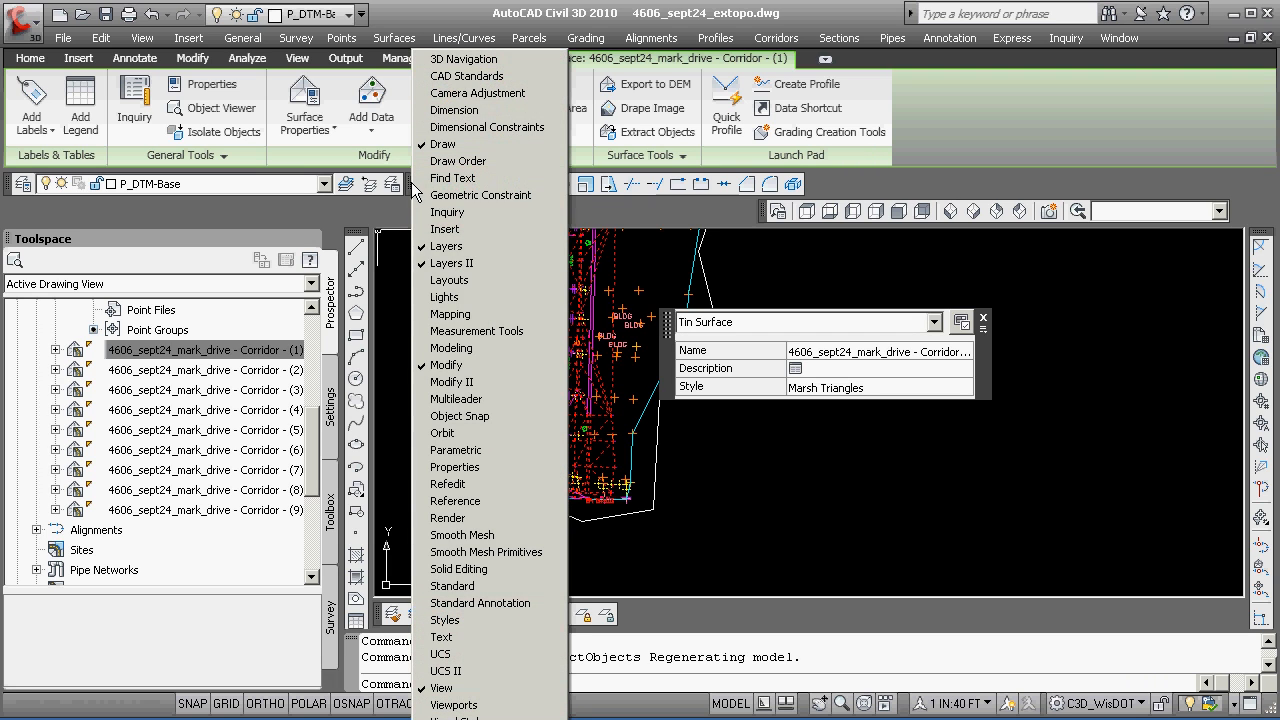
click(450, 263)
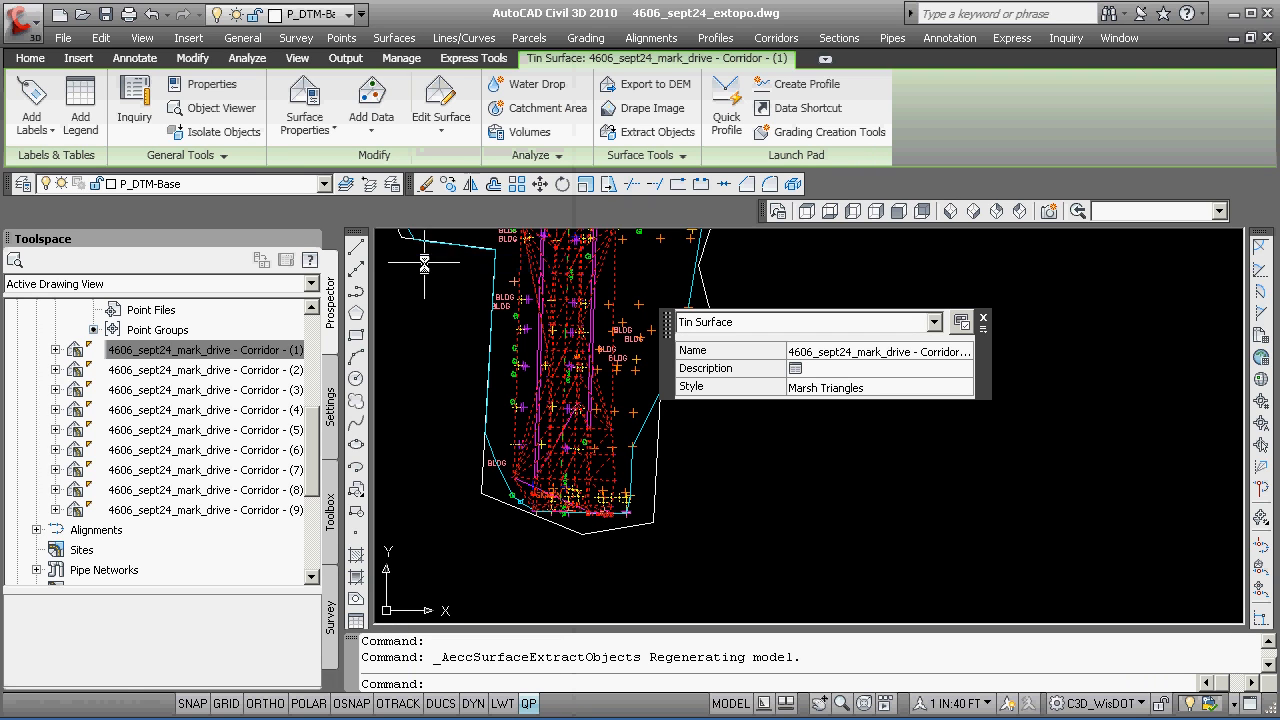
right_click(413, 192)
click(445, 263)
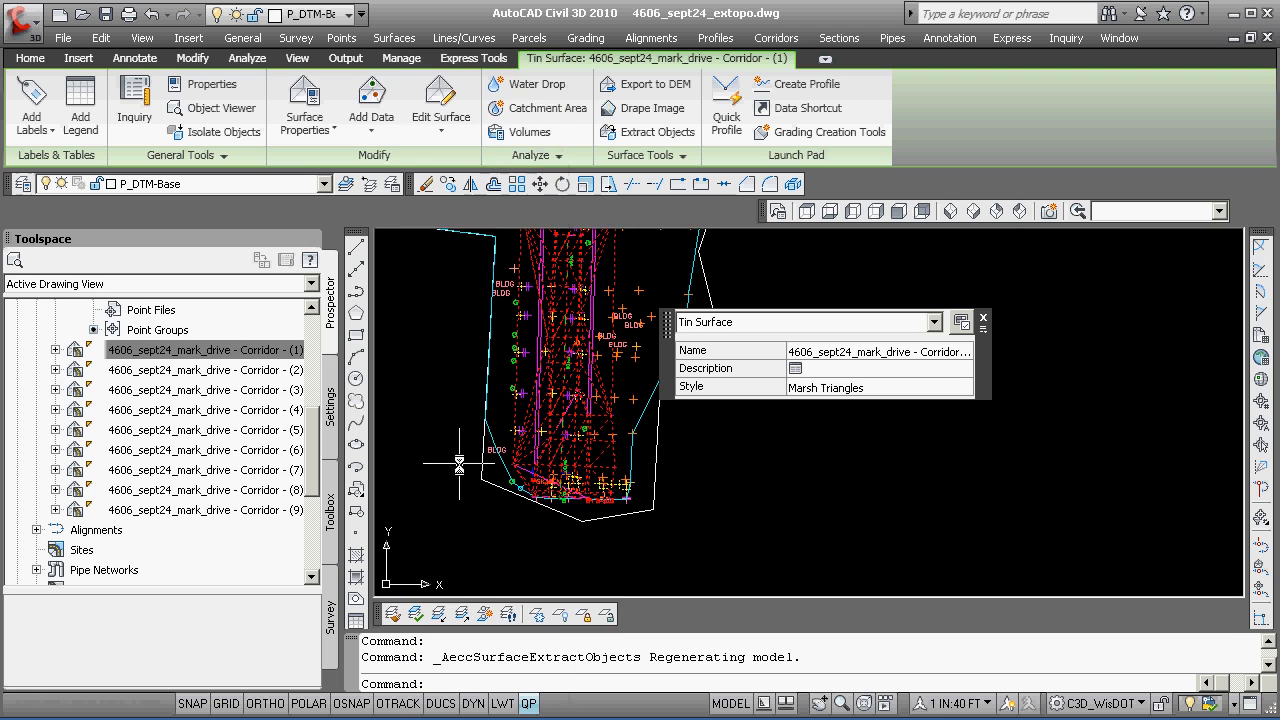
- Try isolating the selected TIN surface's layer, P_DTM-Base, and undo the isolation
click(461, 614)
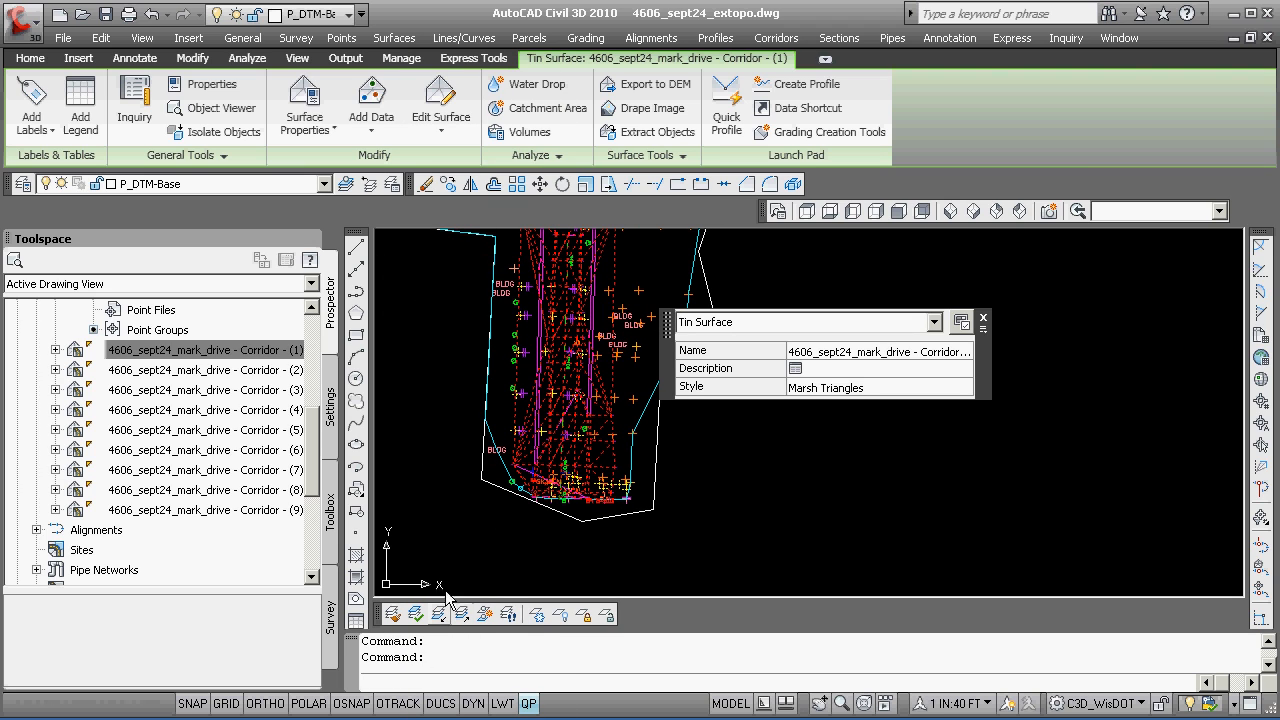
key(Escape)
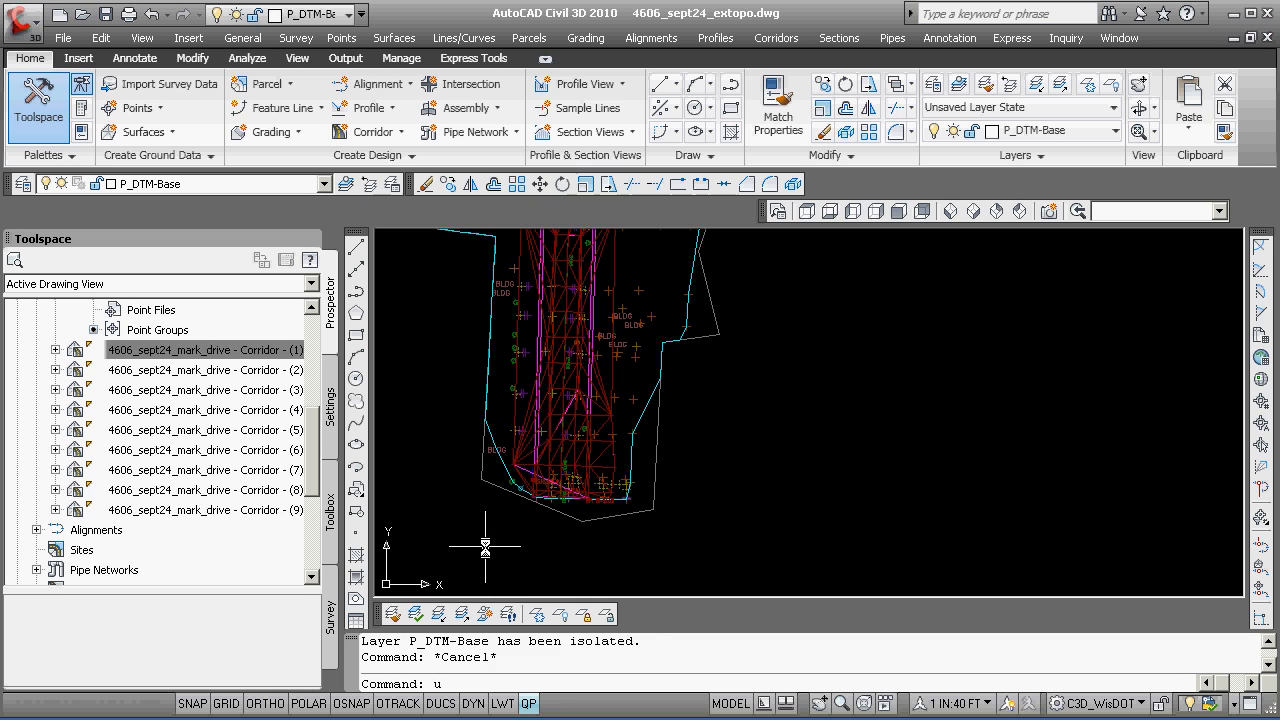
text(u)
key(Return)
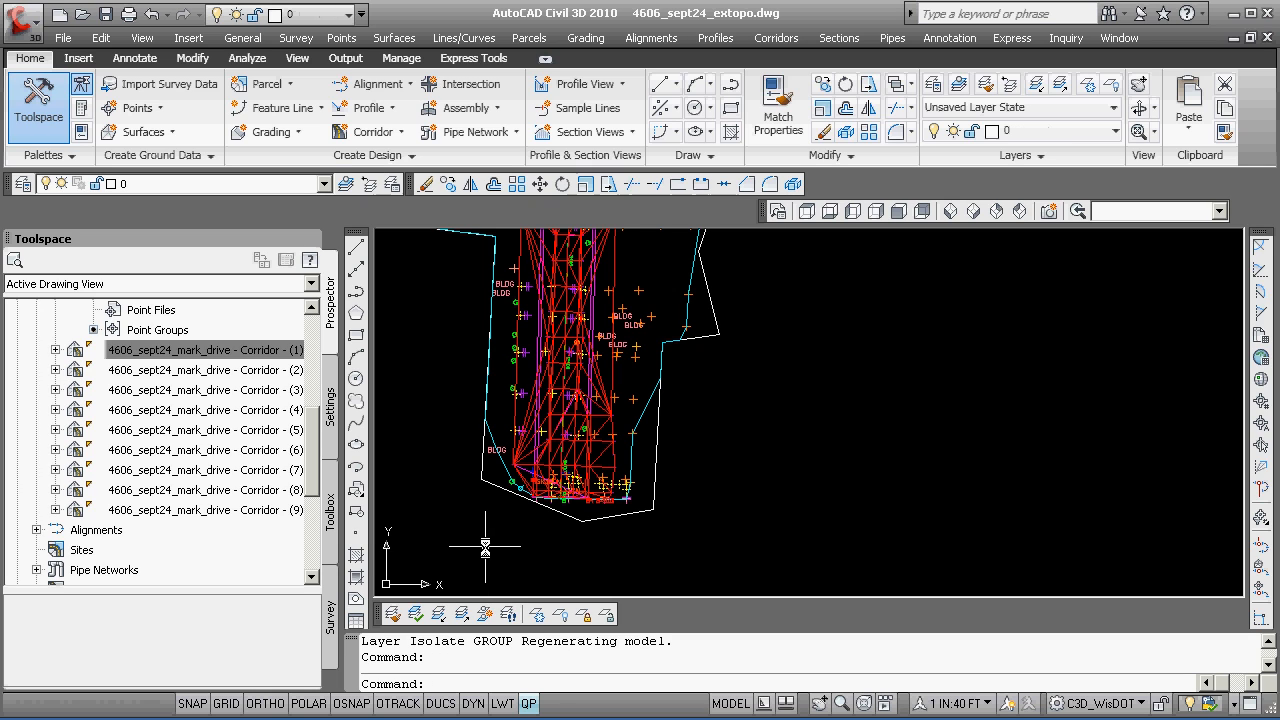
- Isolate the layer E_SURF_Marsh using an extracted surface triangle
click(439, 614)
click(605, 427)
key(Return)
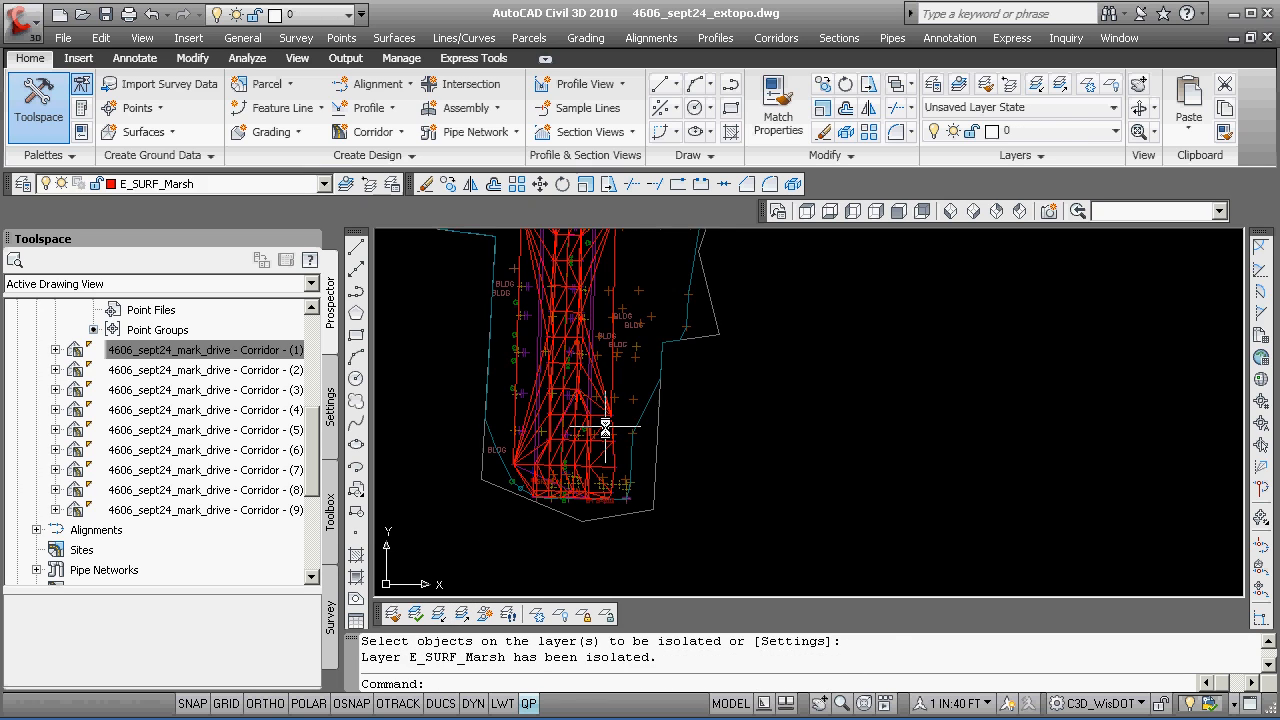
- Start Write Block and point its destination to the folder H:\afall_2010\C3D_Projects\4606_Sept24\Design\Surfaces
scroll(608, 412, down, 3)
middle_drag(610, 408, 601, 438)
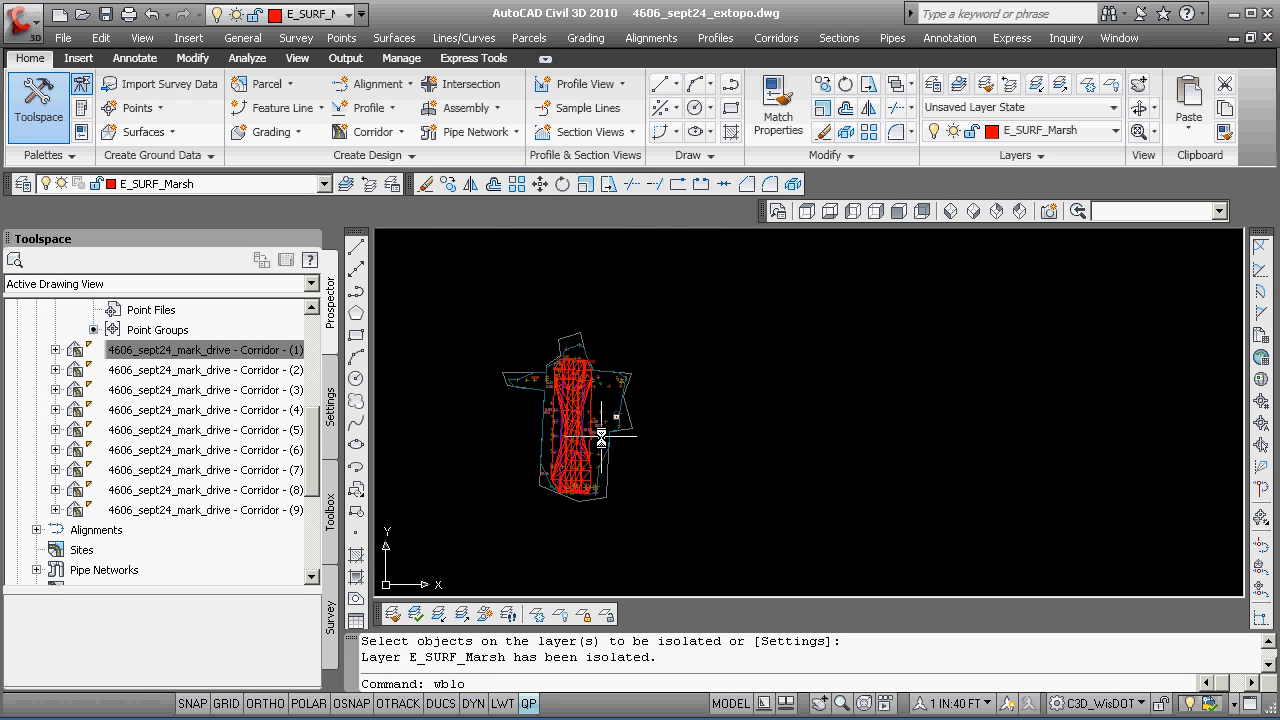
key(Return)
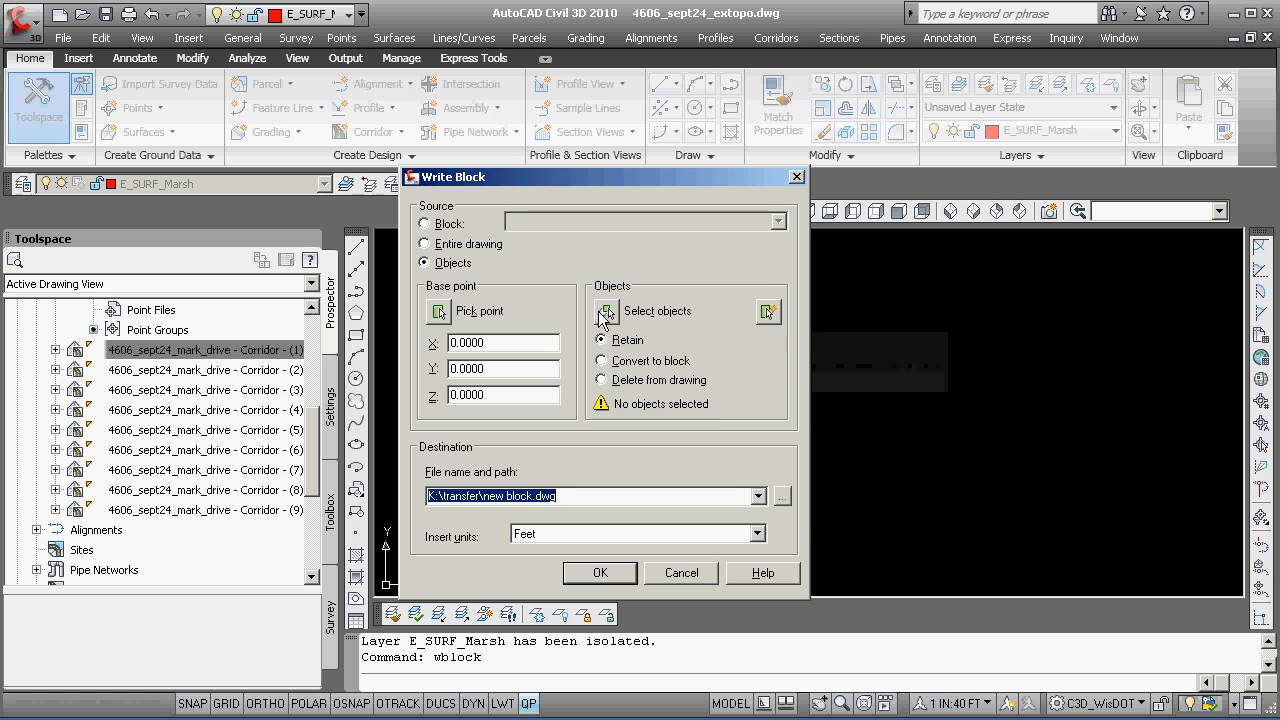
click(782, 496)
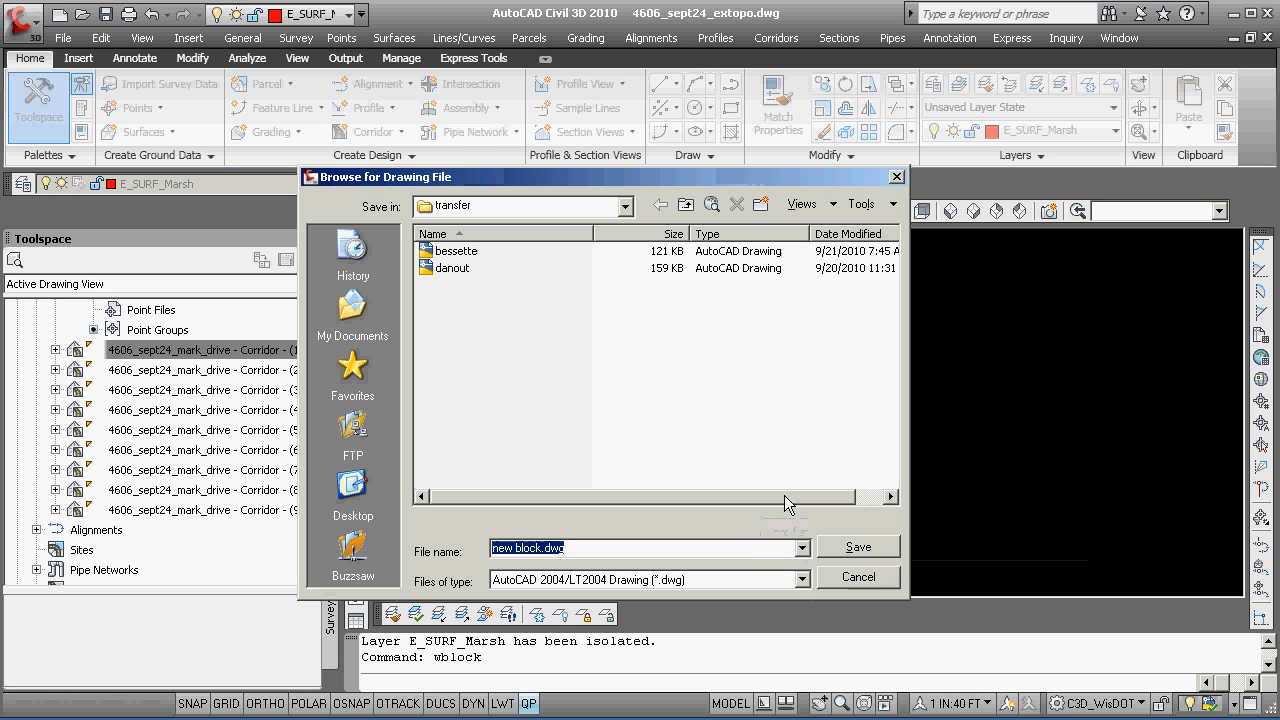
click(624, 207)
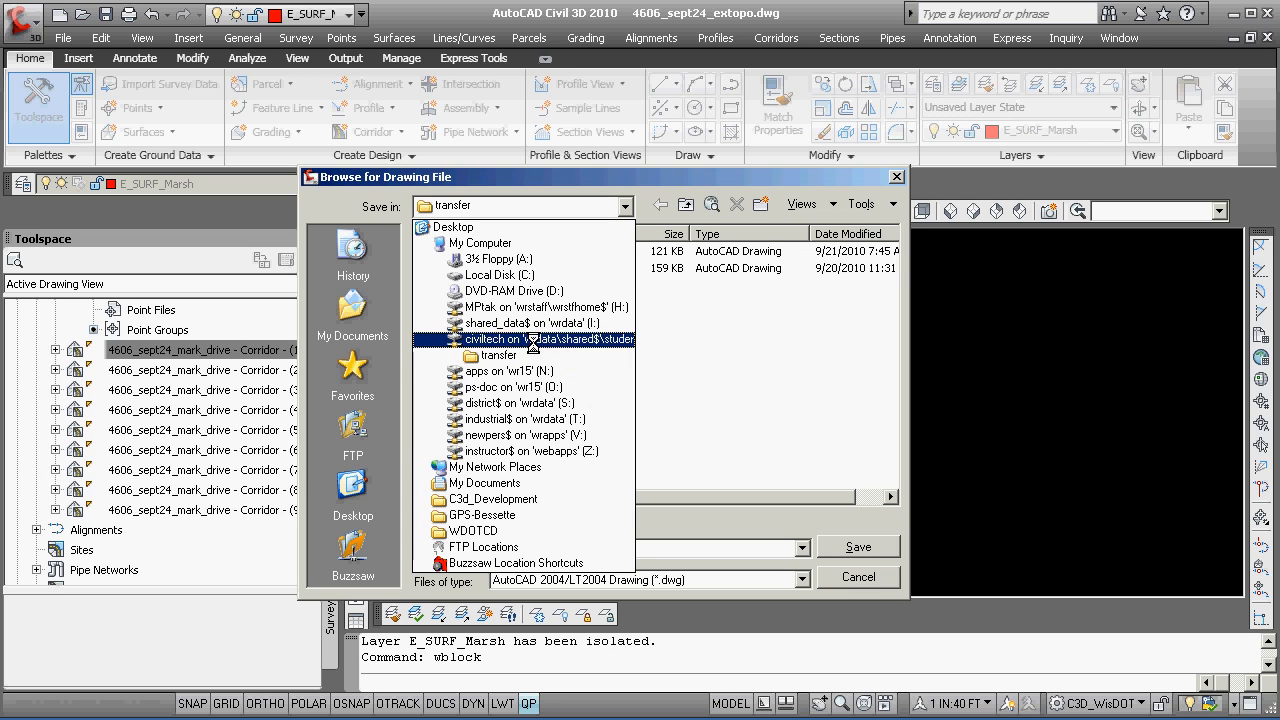
click(538, 307)
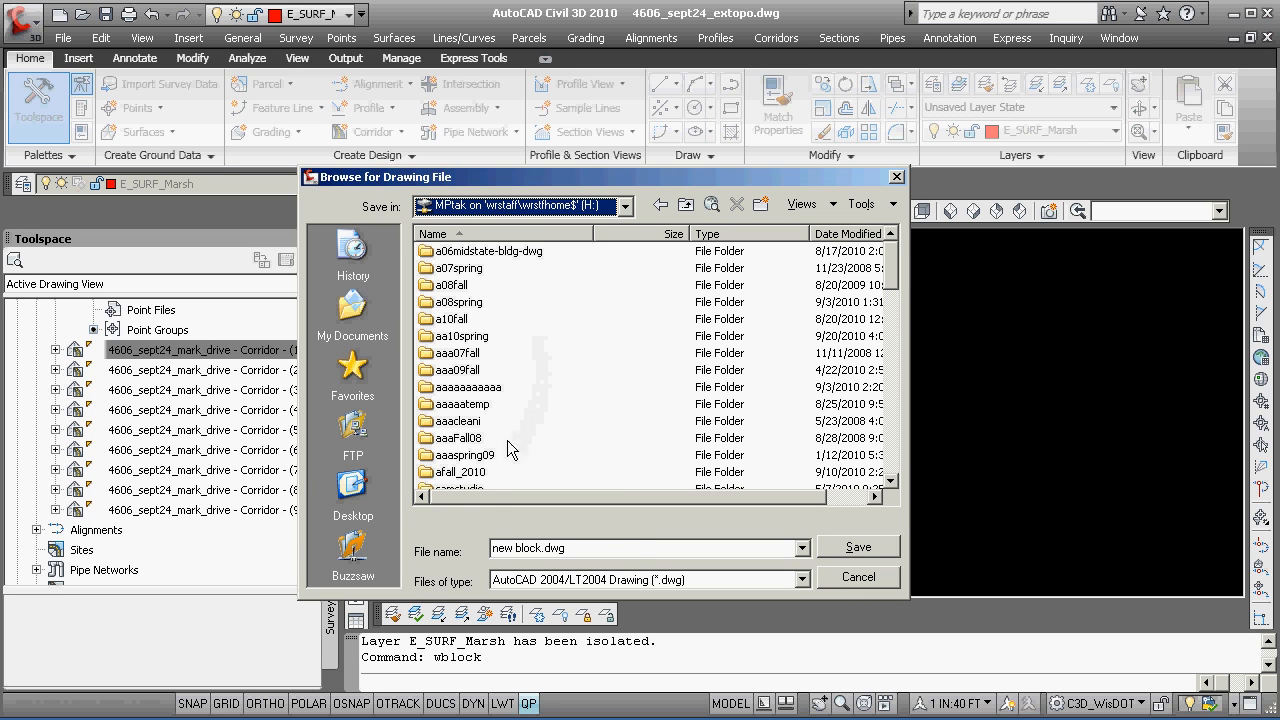
double_click(457, 473)
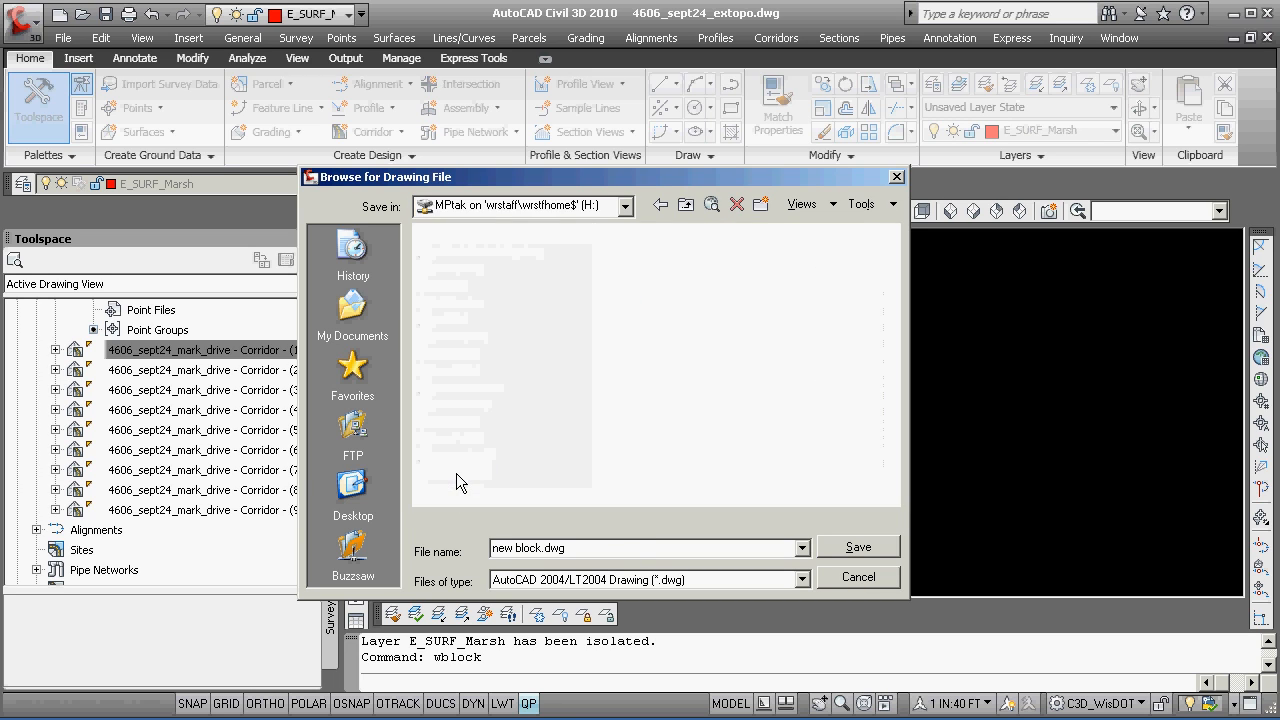
double_click(466, 251)
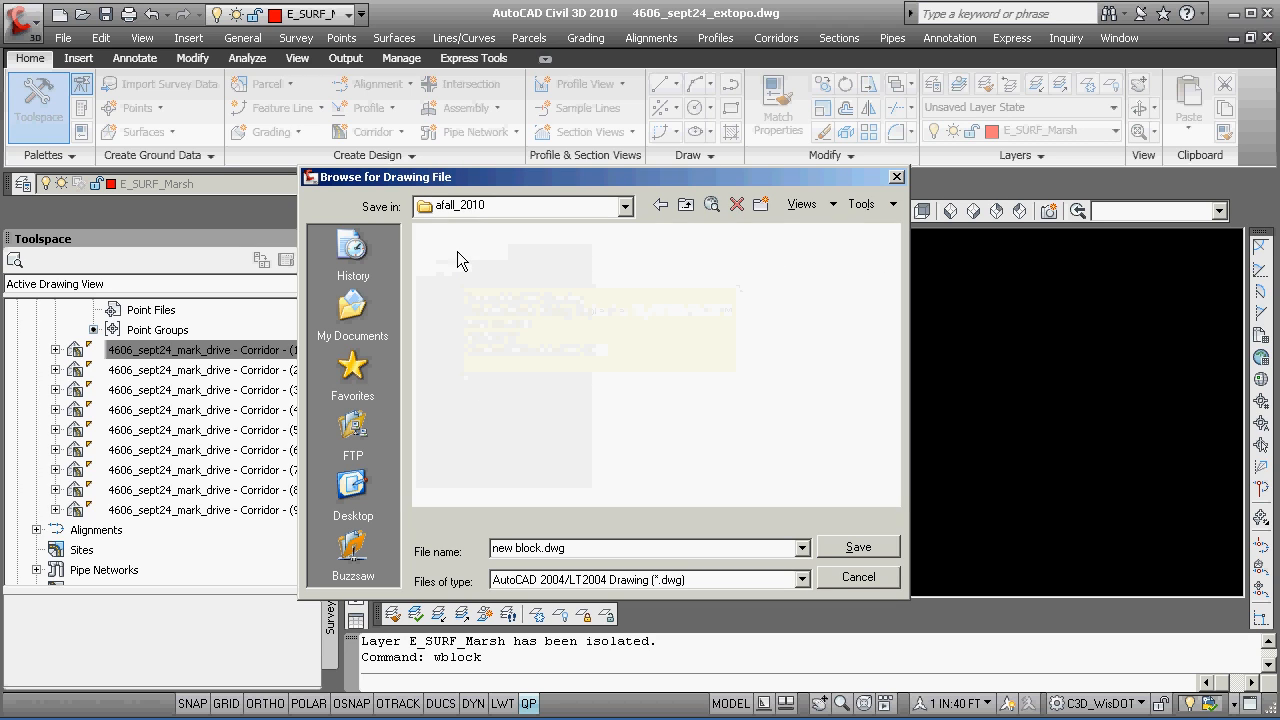
double_click(470, 285)
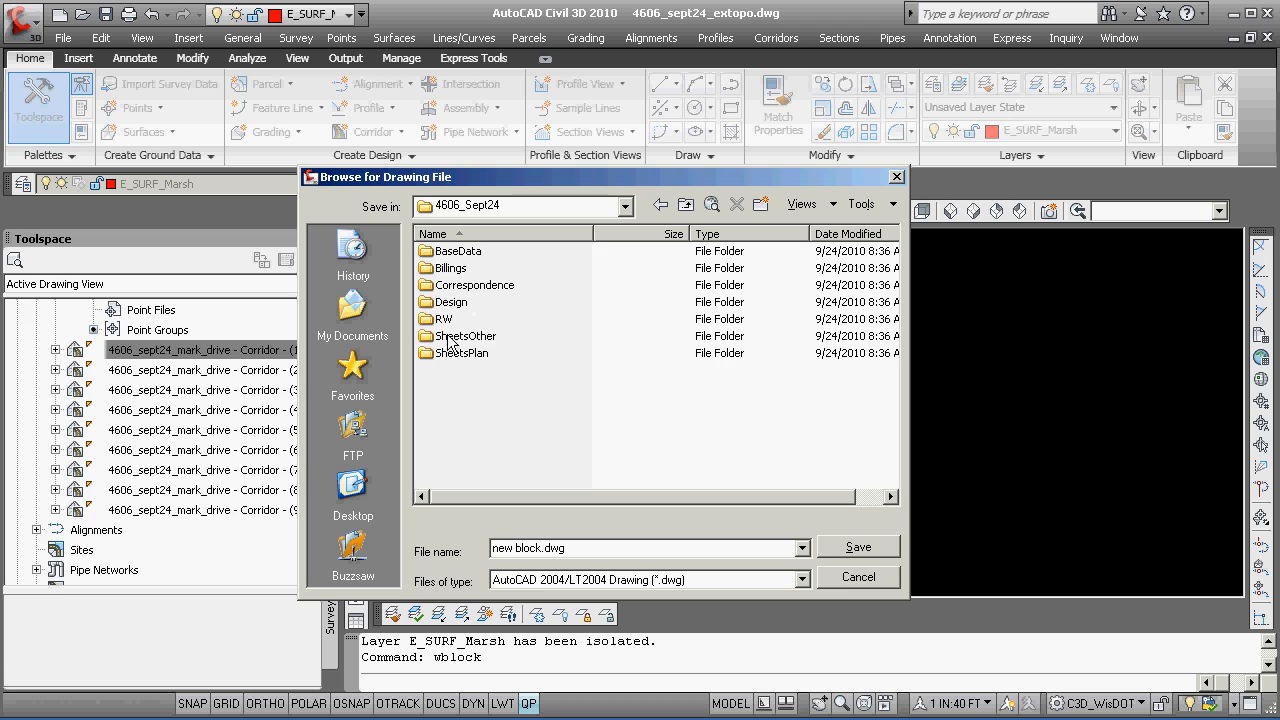
double_click(445, 302)
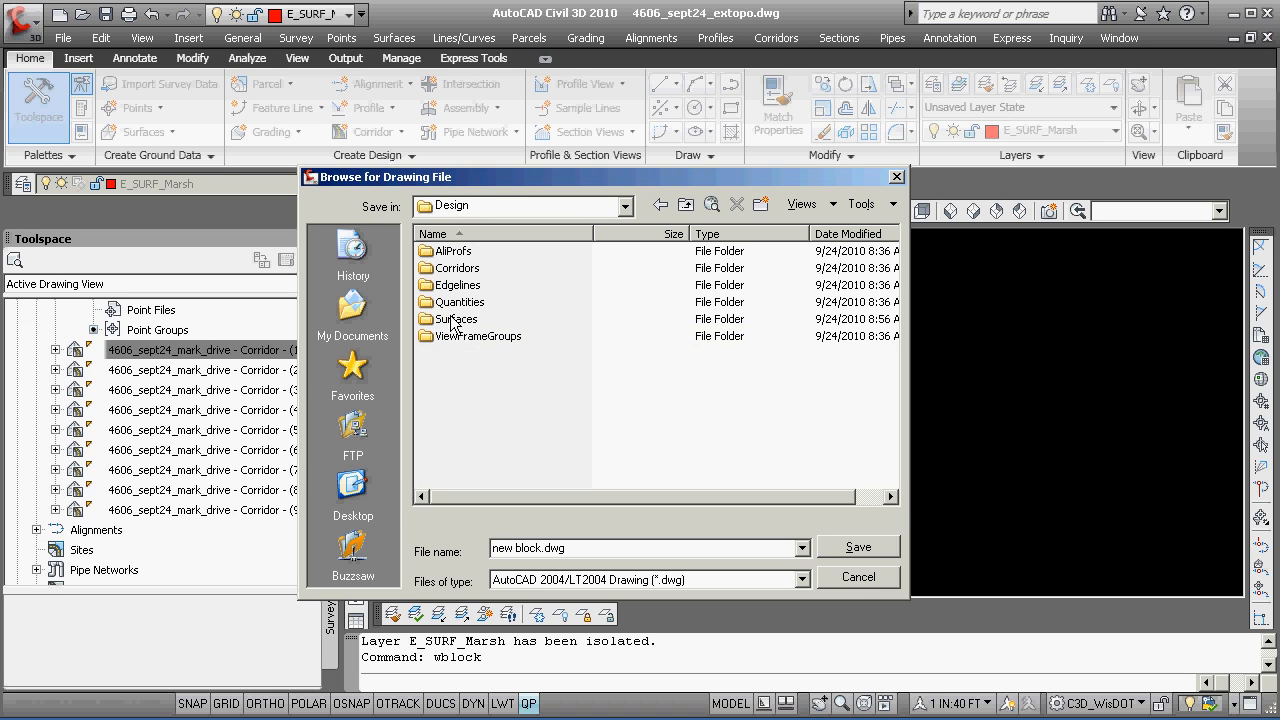
double_click(451, 318)
- Name the Write Block output drawing 4606_finished_extract and accept it as the destination file
click(578, 548)
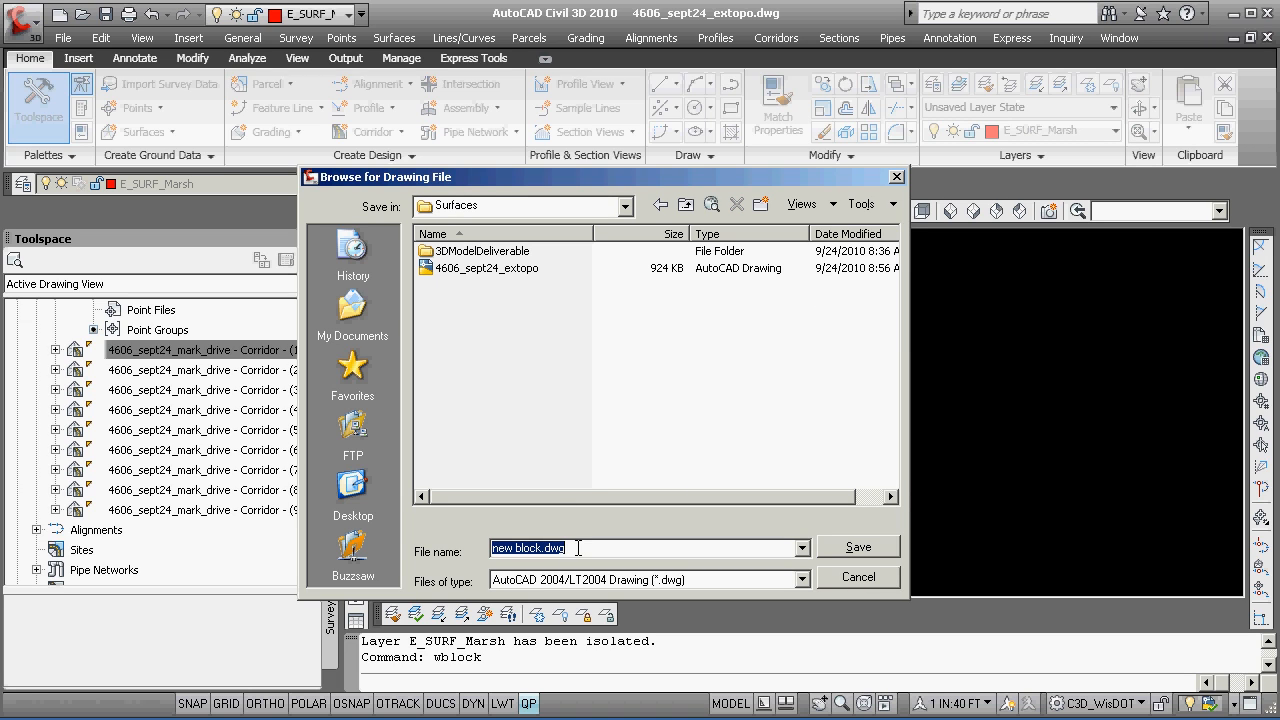
text(sur)
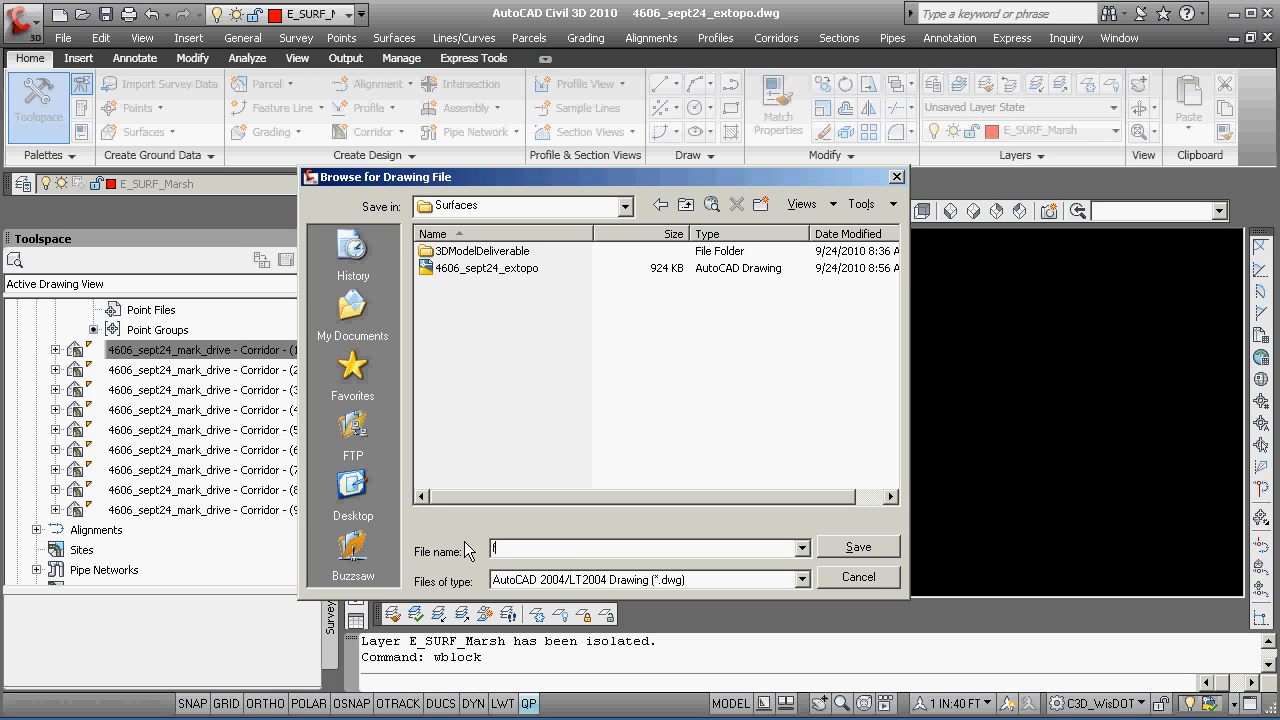
key(BackSpace)
text(46)
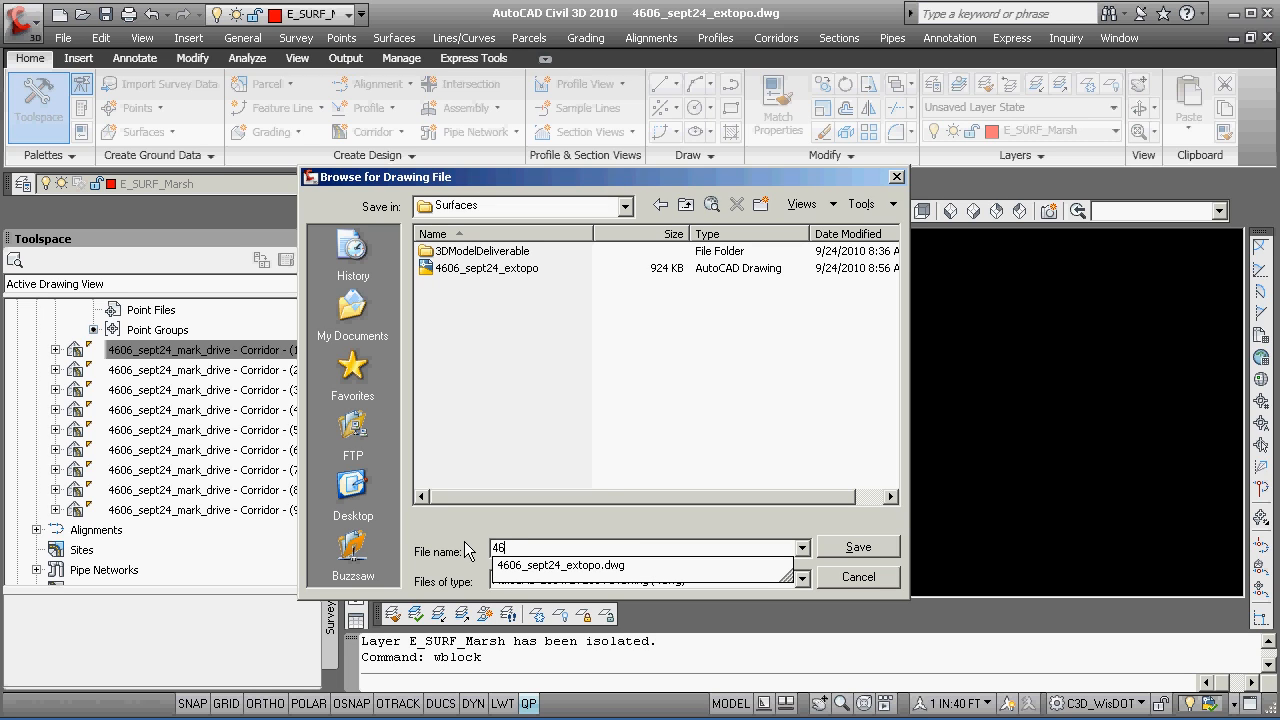
text(06_finish)
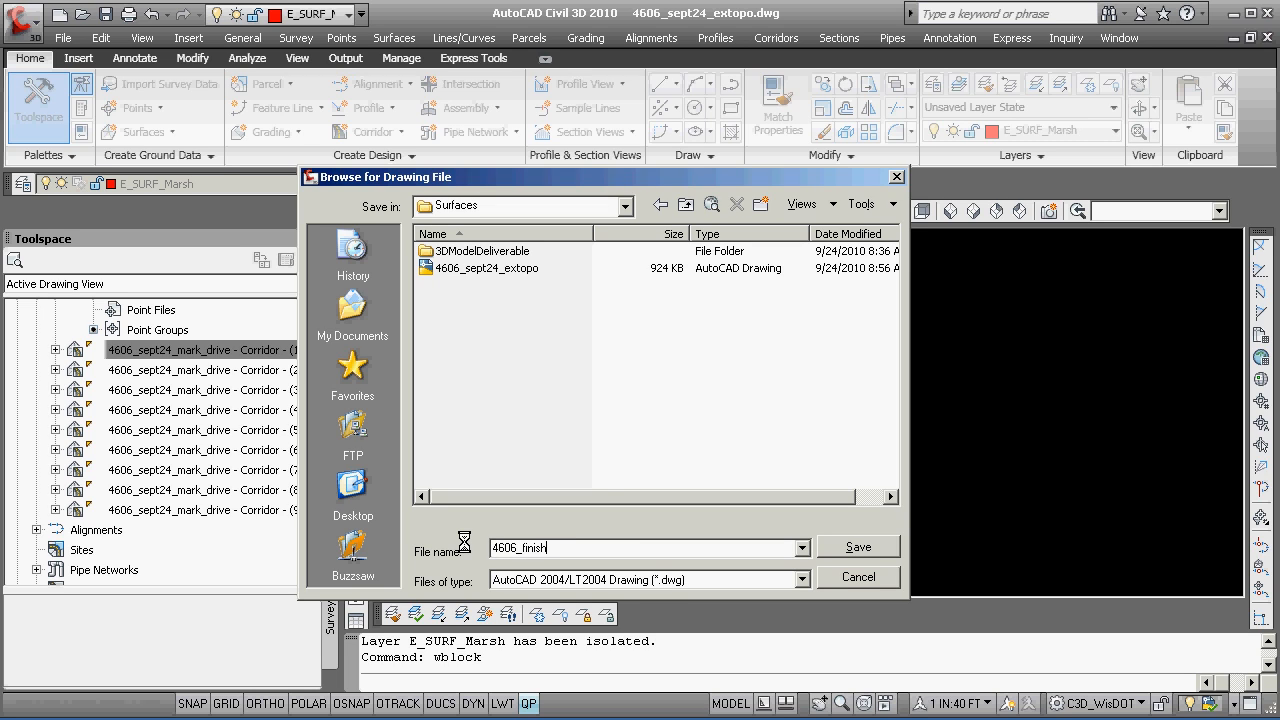
text(ed_extract)
click(860, 550)
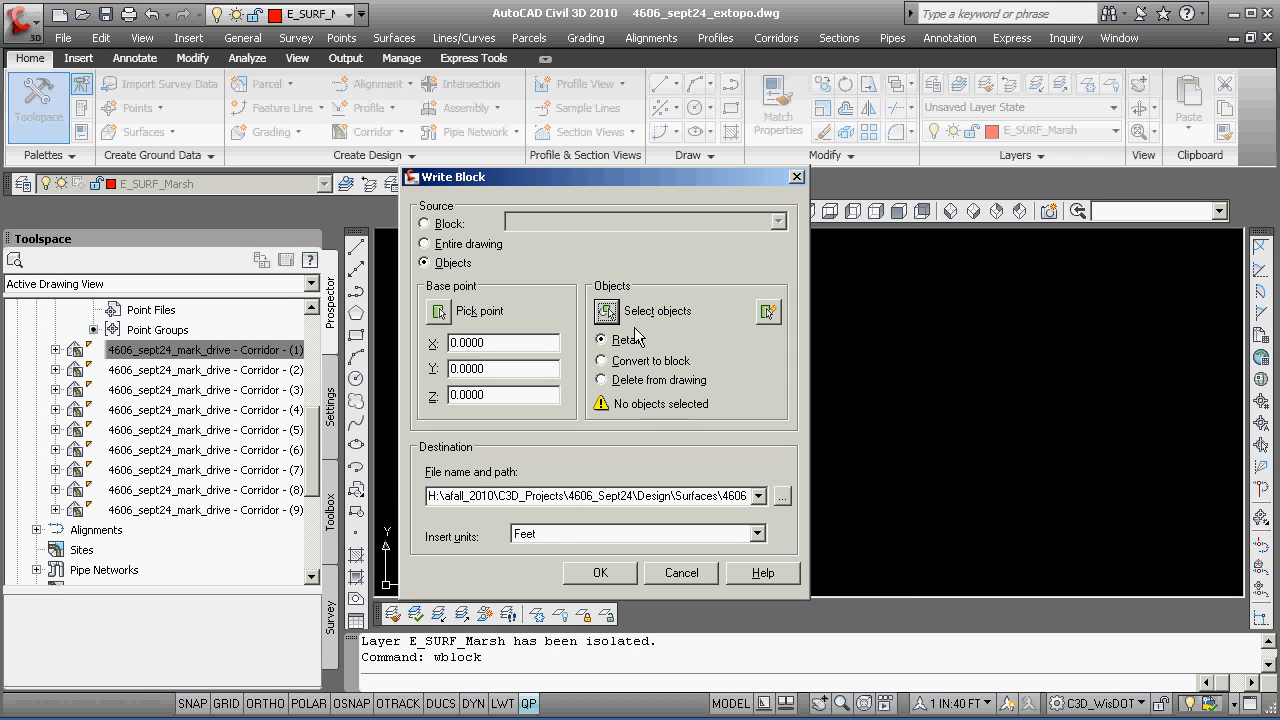
- Choose all the extracted surface triangles on the isolated layer as source objects and write them out, retaining the originals
click(607, 311)
click(505, 337)
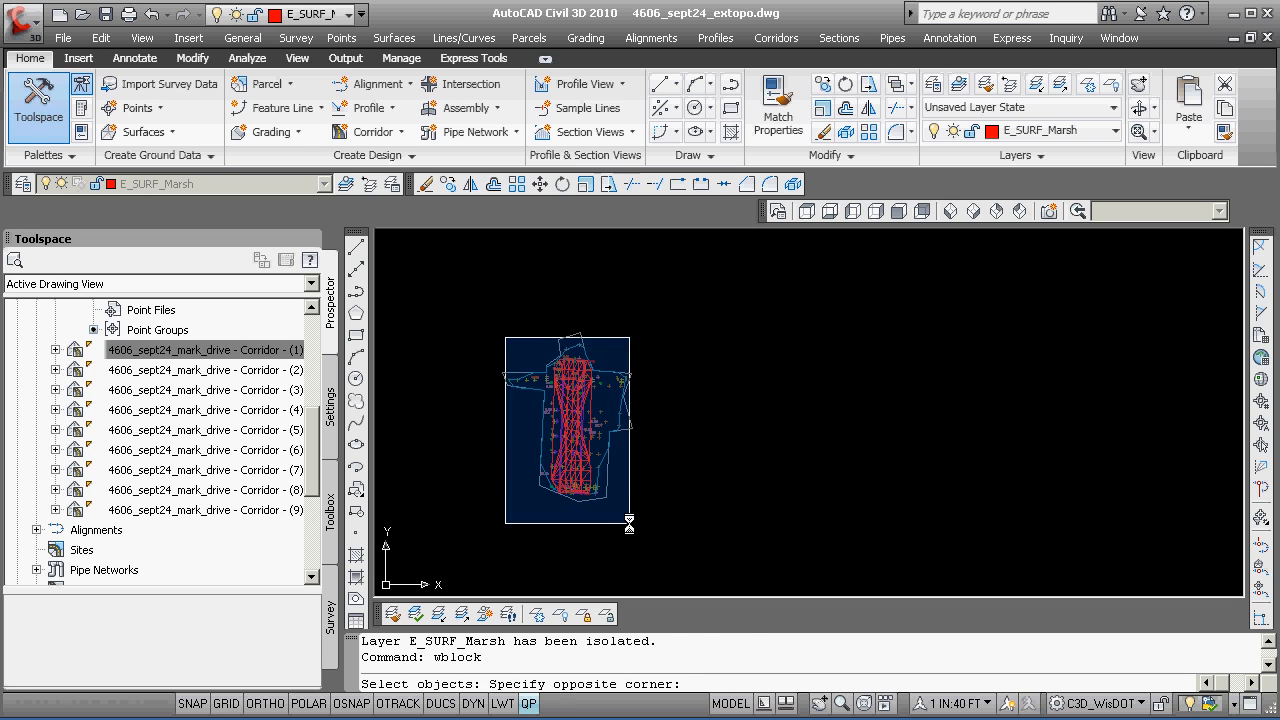
click(629, 522)
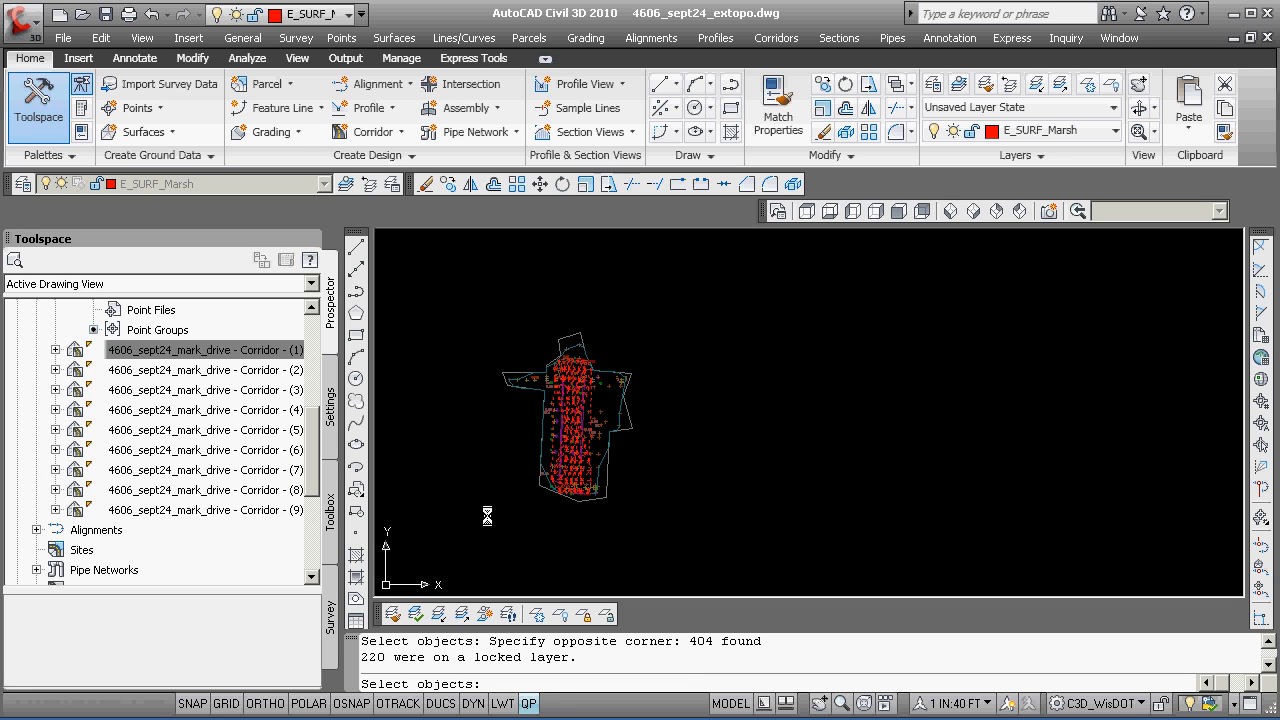
key(Return)
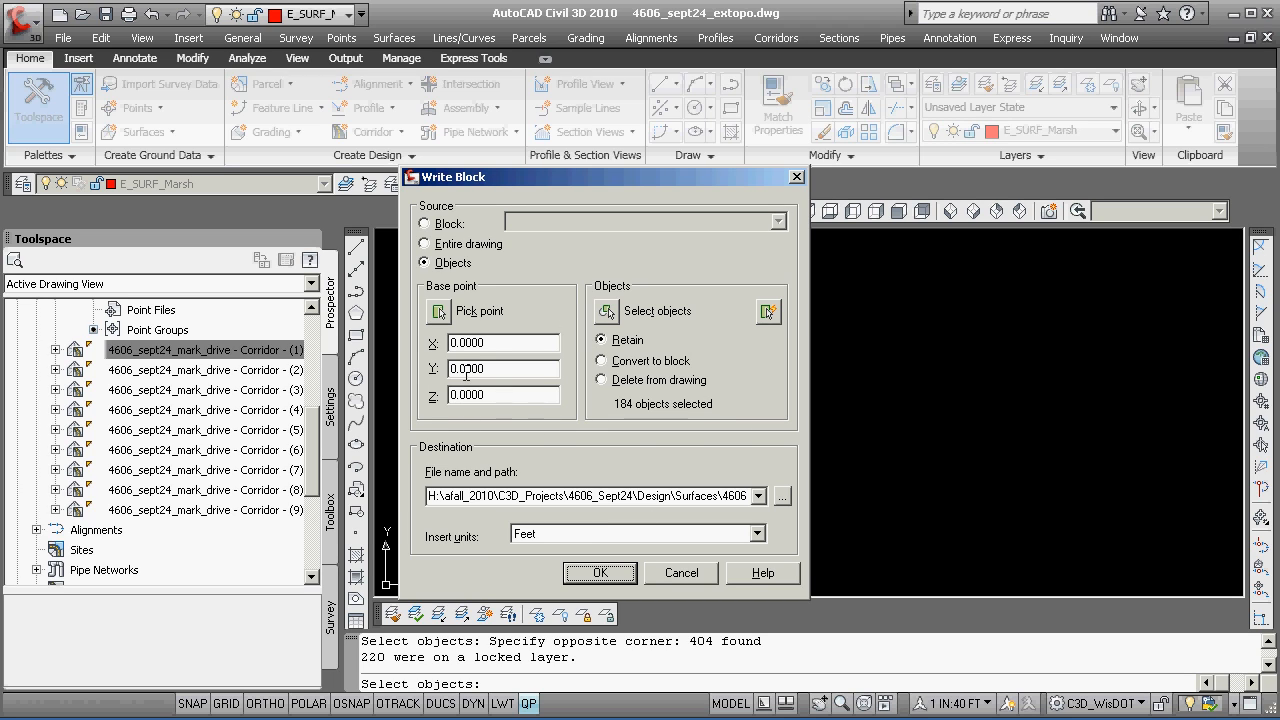
click(588, 572)
click(600, 393)
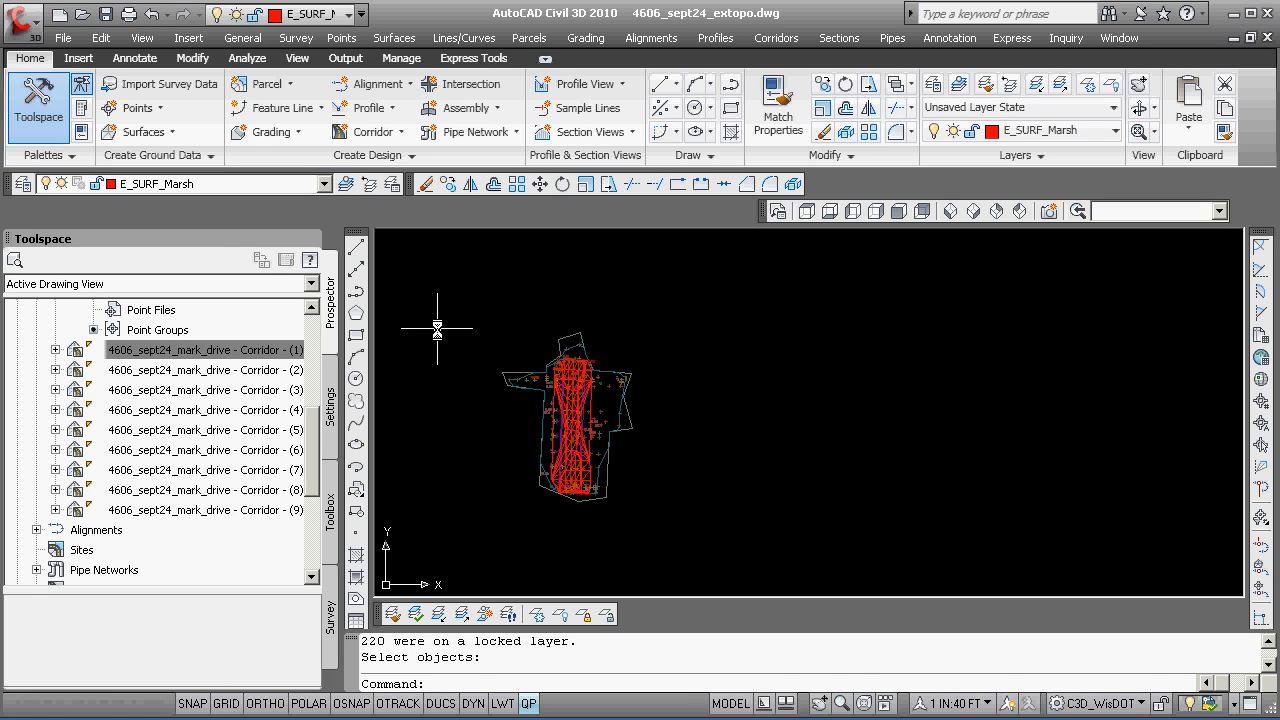
- Erase the extracted surface triangles from the drawing with a selection window and restore the isolated layers
text(e)
key(Return)
text(w)
key(Return)
click(495, 529)
click(626, 308)
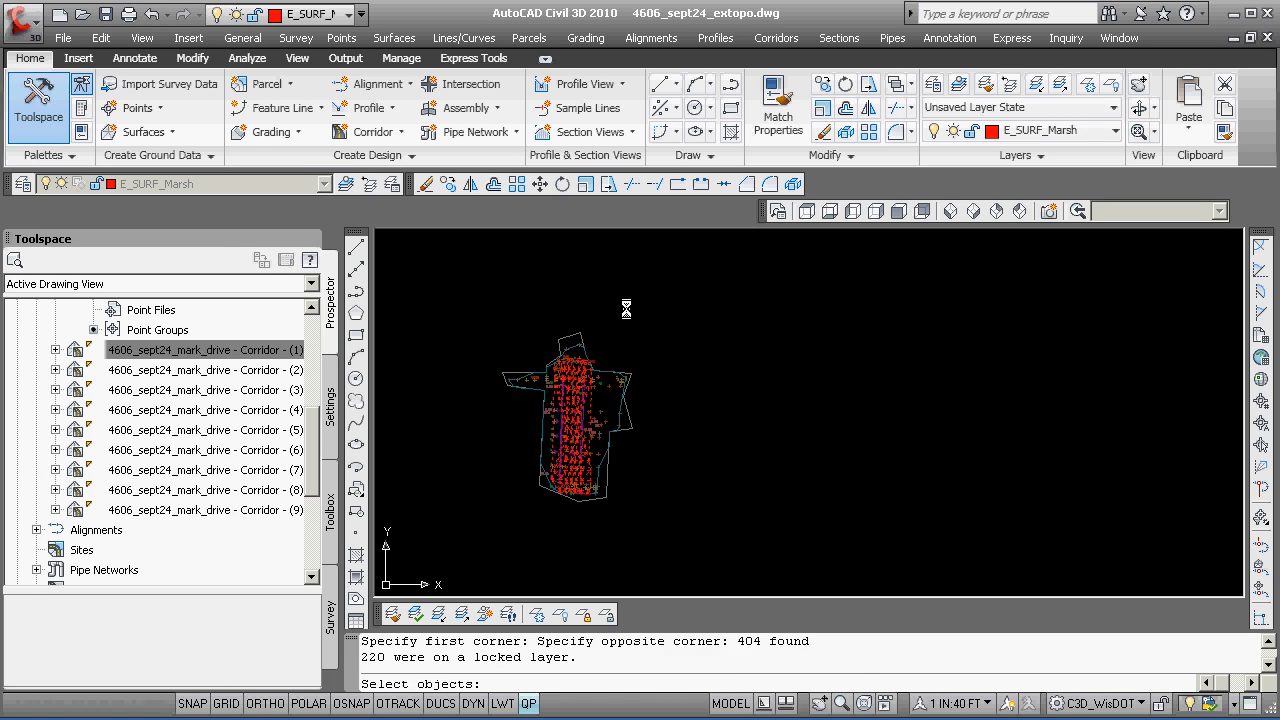
key(Return)
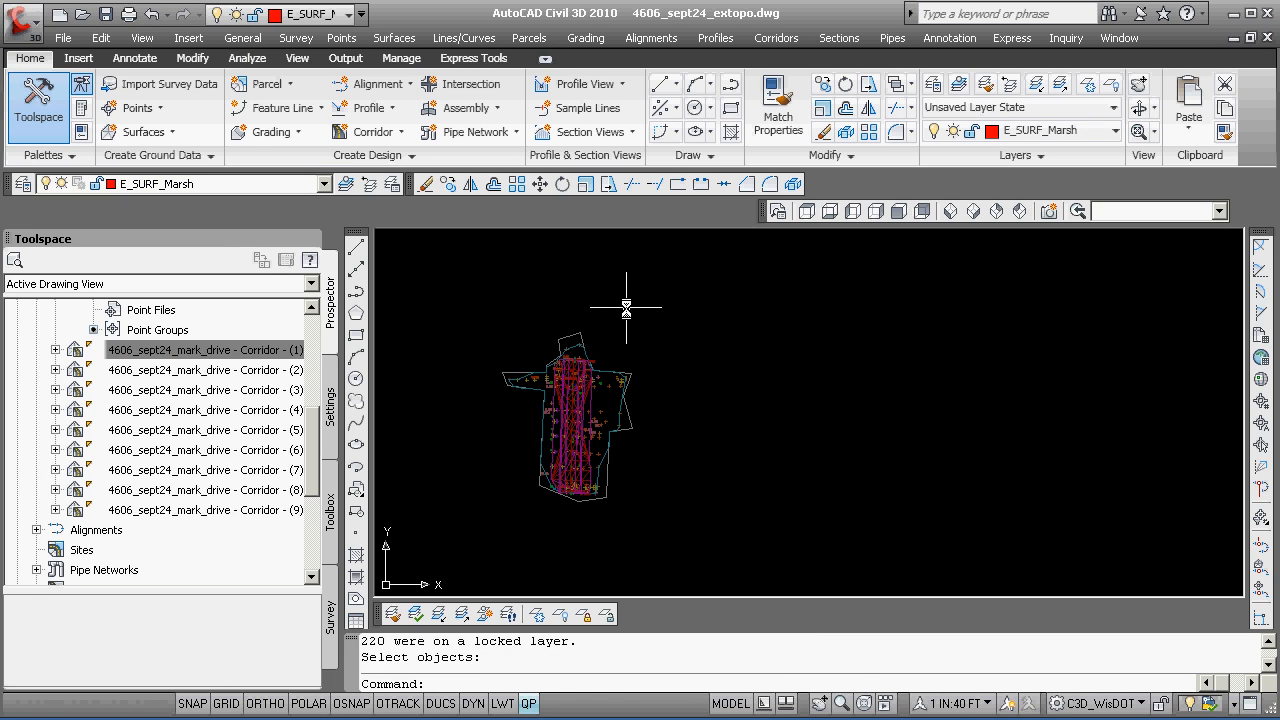
click(466, 618)
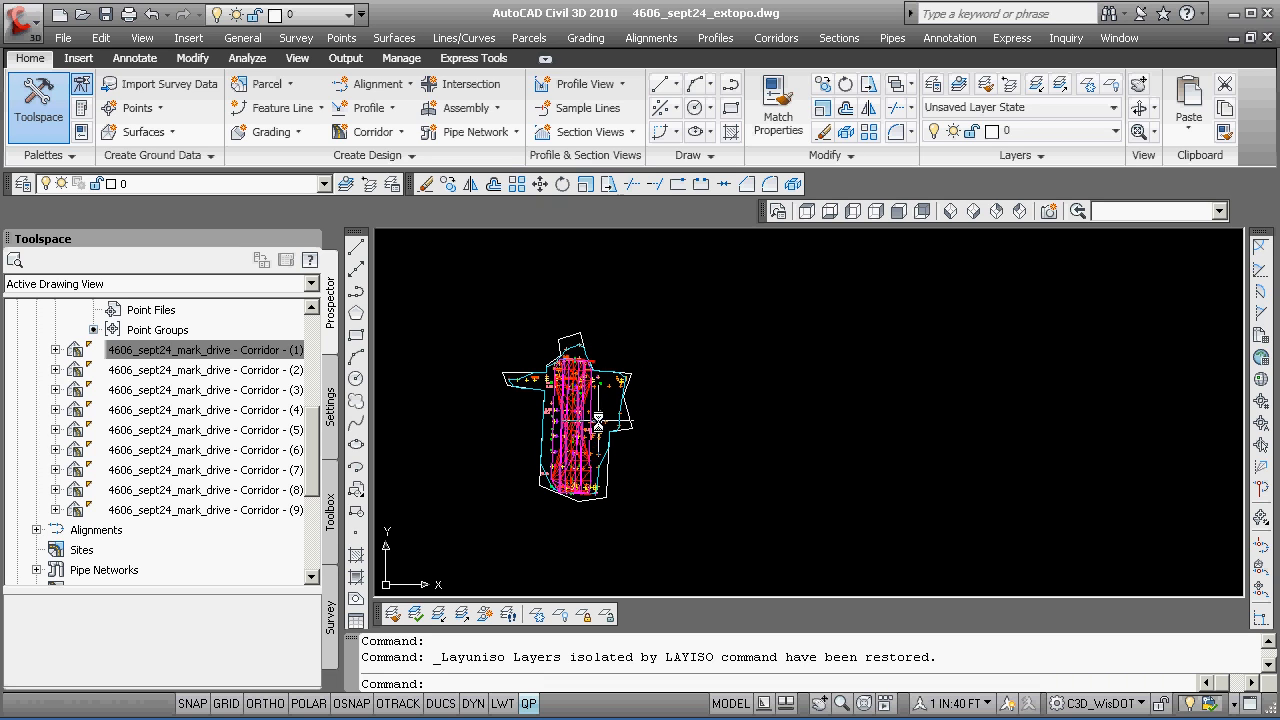
scroll(590, 410, up, 5)
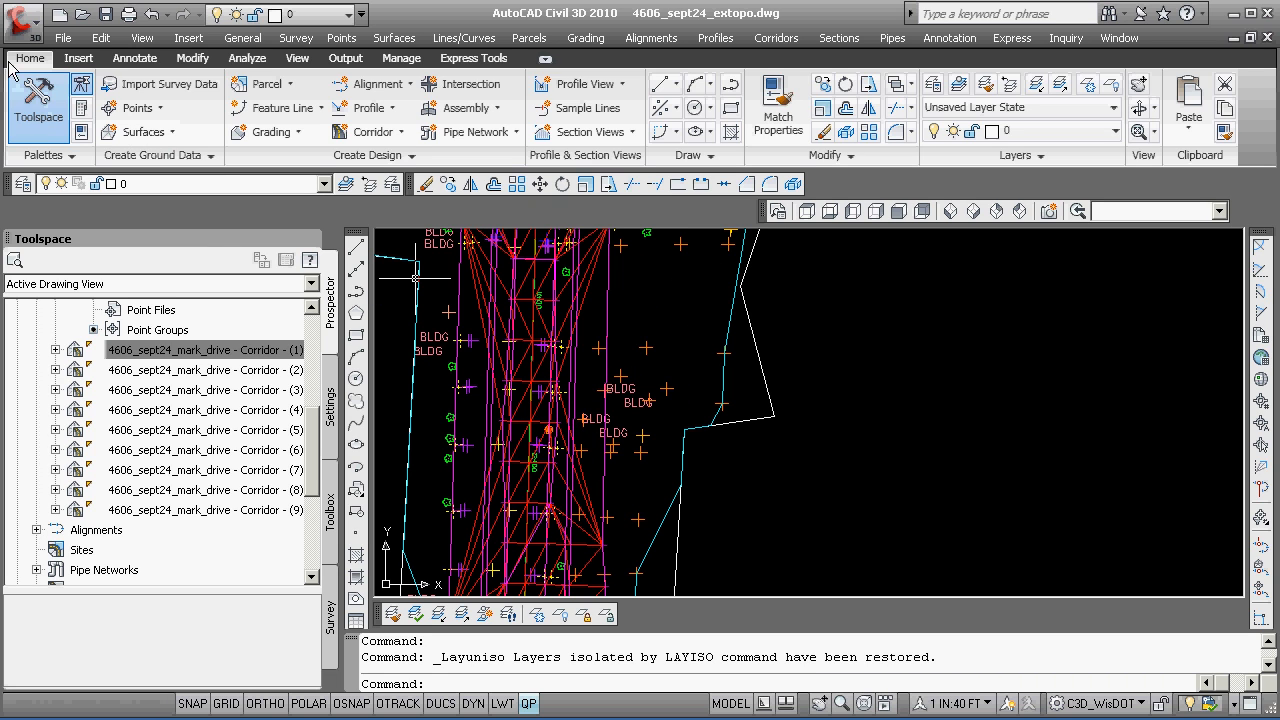
- Save the 4606_sept24_extopo drawing and close Civil 3D
click(22, 24)
click(42, 226)
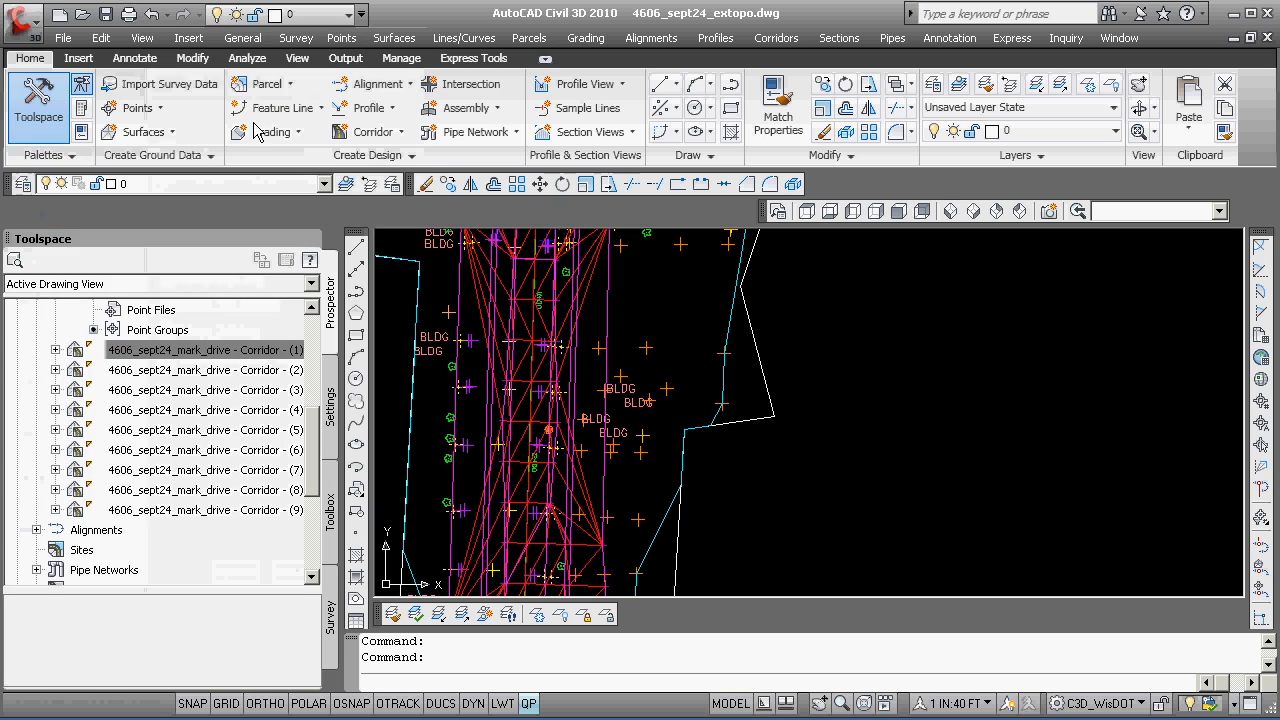
click(1268, 13)
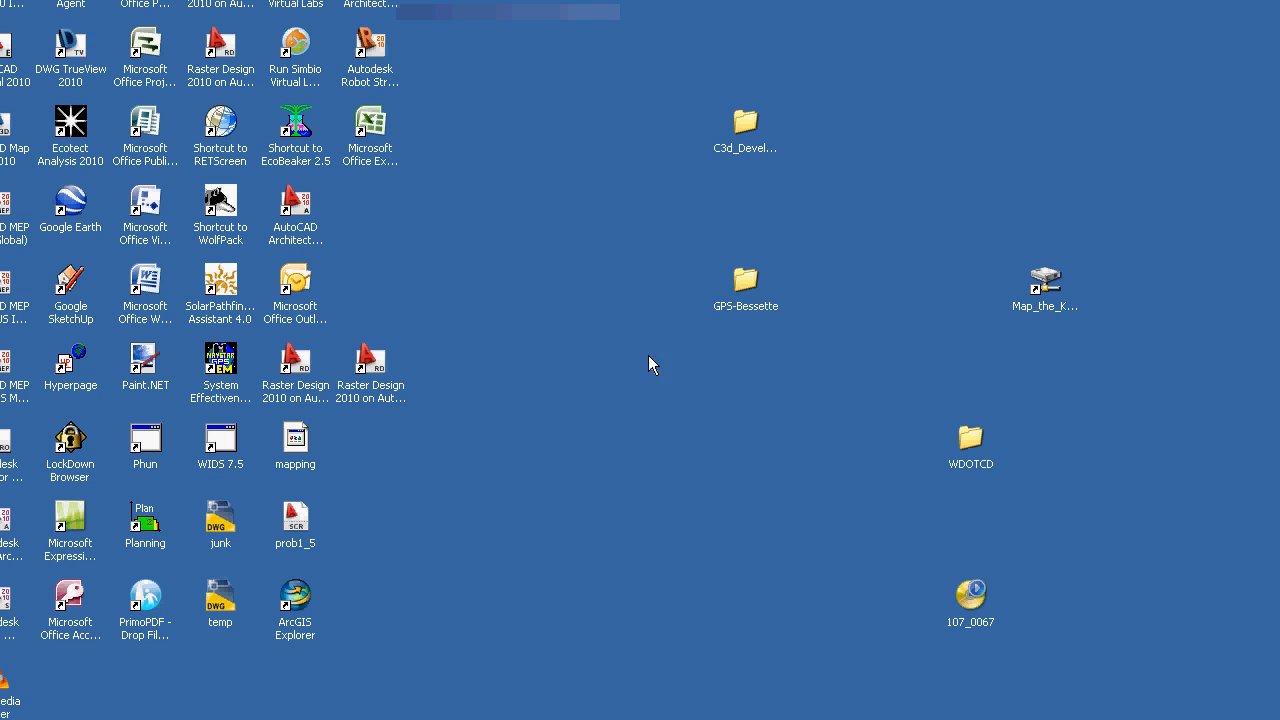
- Open Google SketchUp, close the Learning Center, and move the program window so its menus are within reach
click(62, 306)
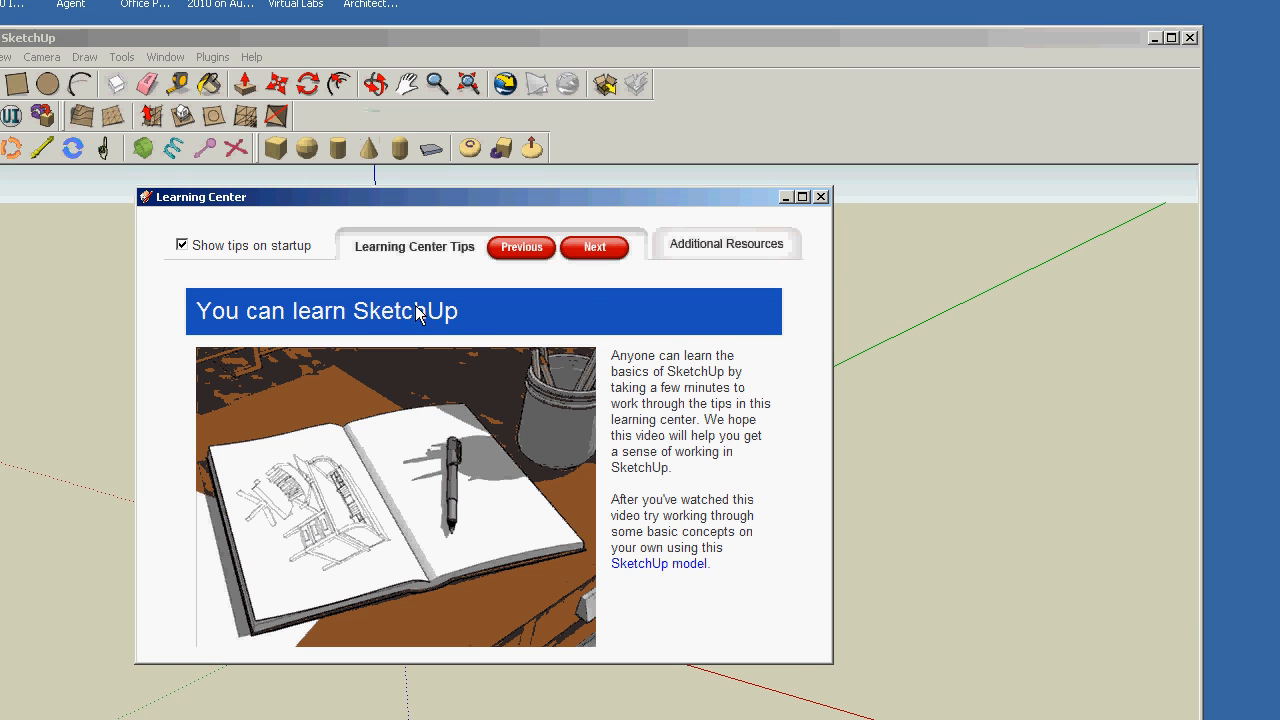
click(821, 197)
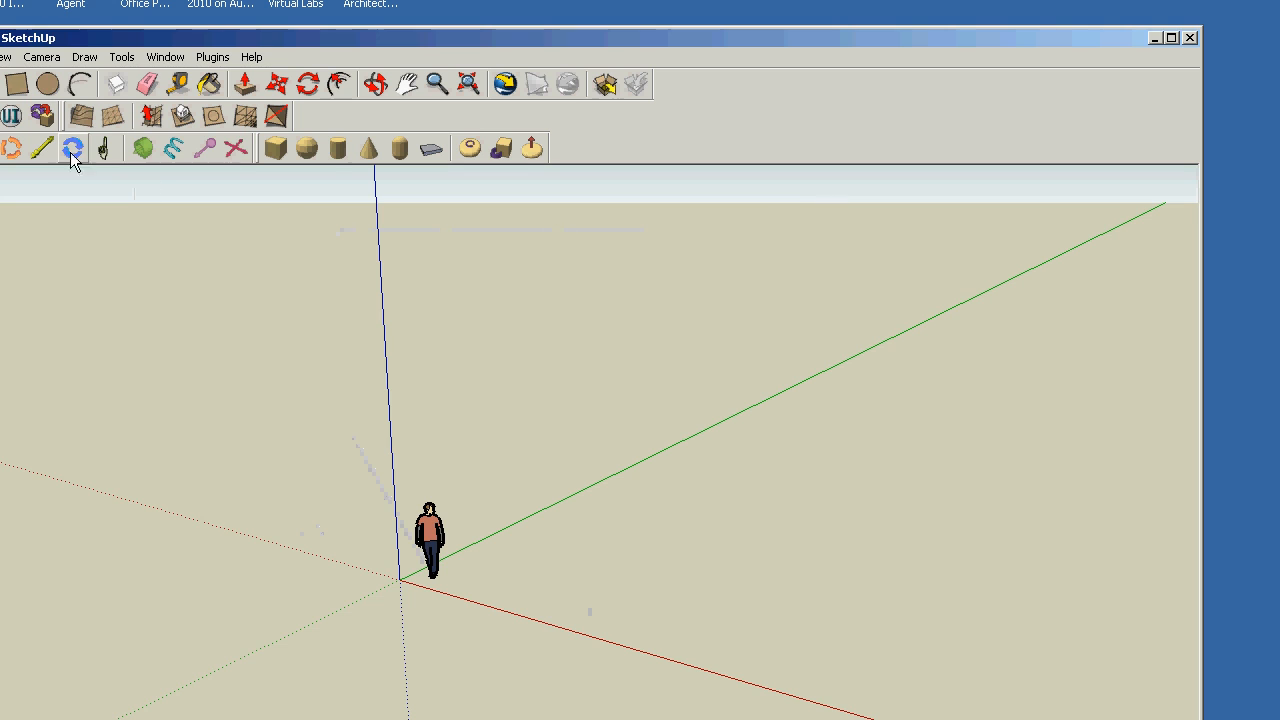
mouse_move(103, 44)
mouse_down()
mouse_move(205, 33)
mouse_move(191, 33)
mouse_up()
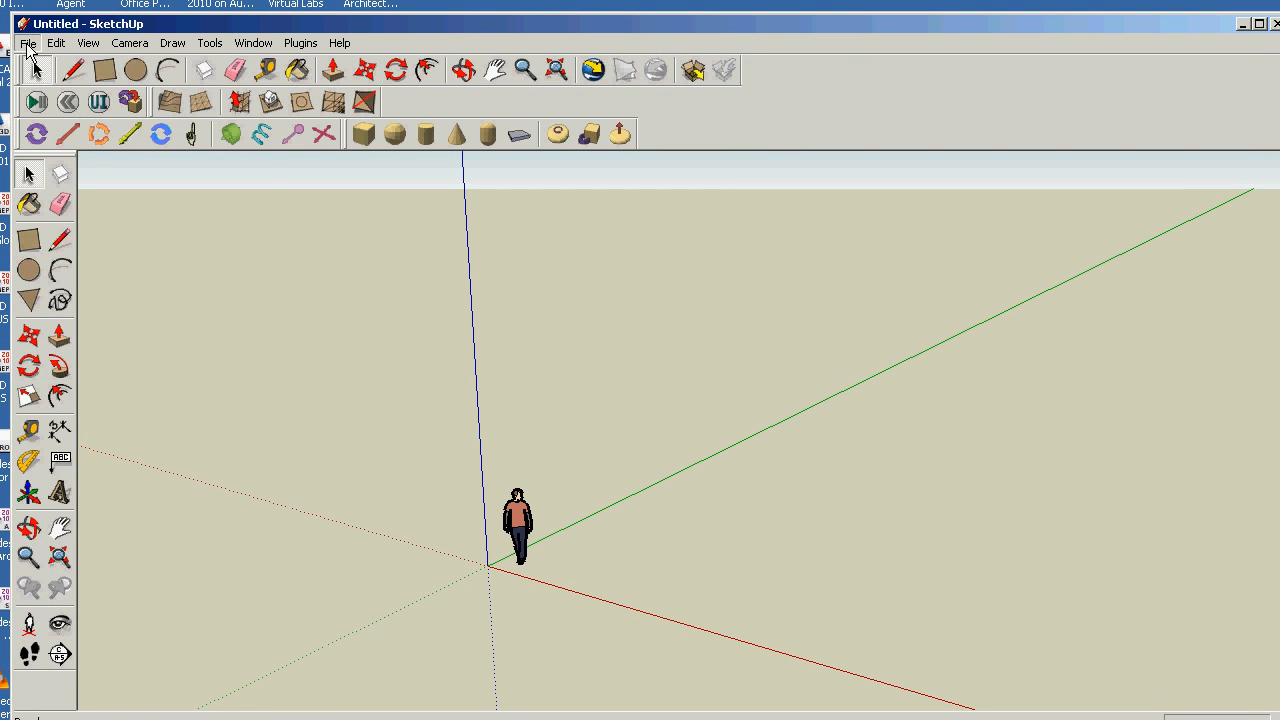
- Start a file import and browse the H: drive to afall_2010, C3D_Projects, 4606_Sept24, Design, Surfaces
click(28, 45)
click(45, 234)
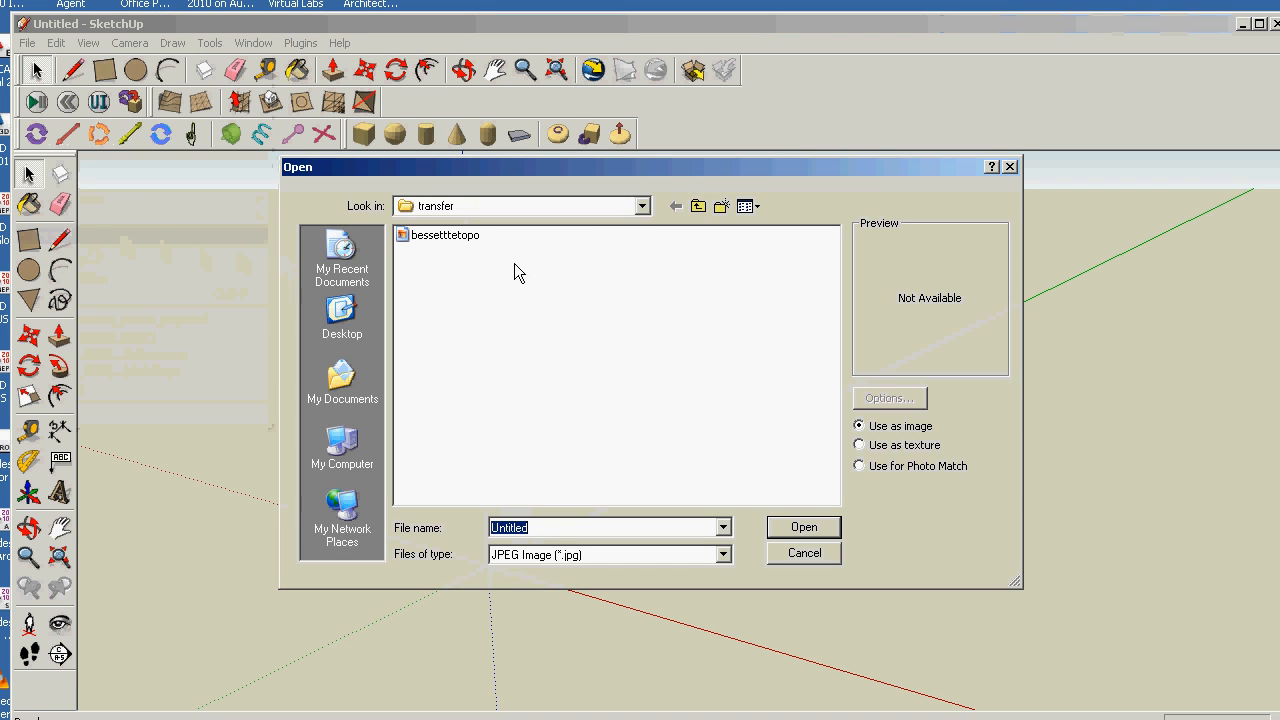
click(642, 206)
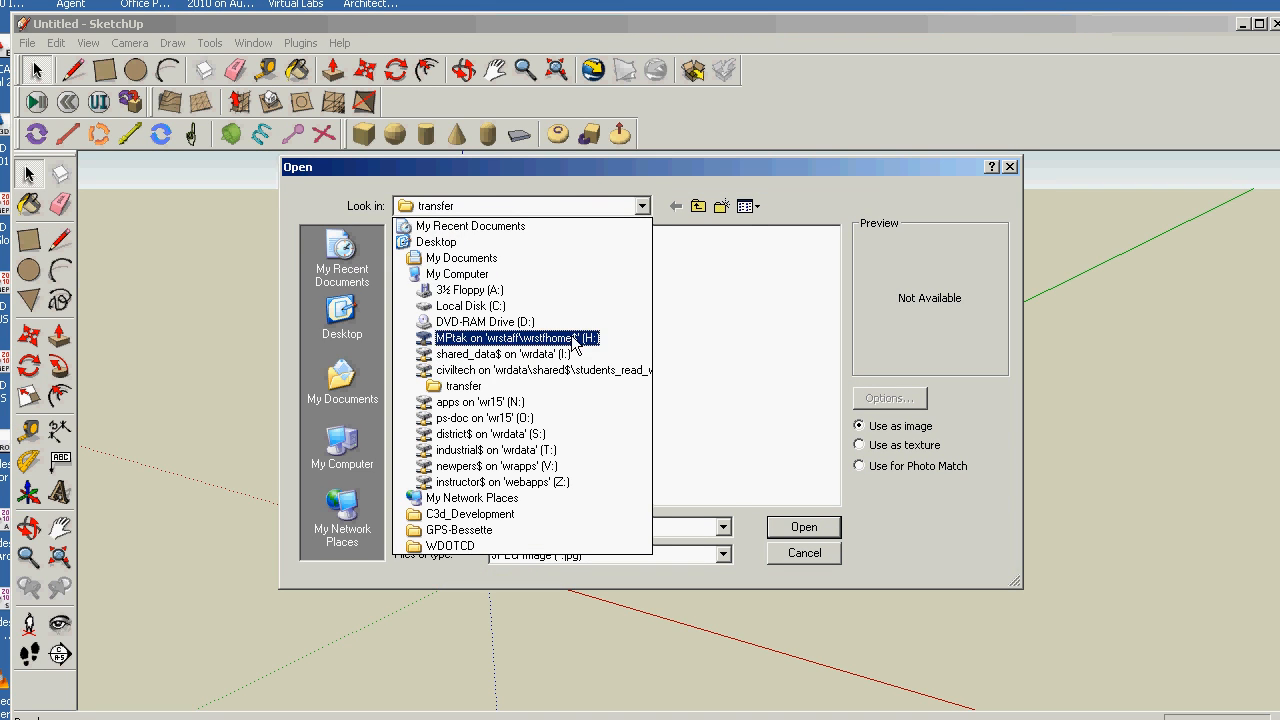
click(490, 338)
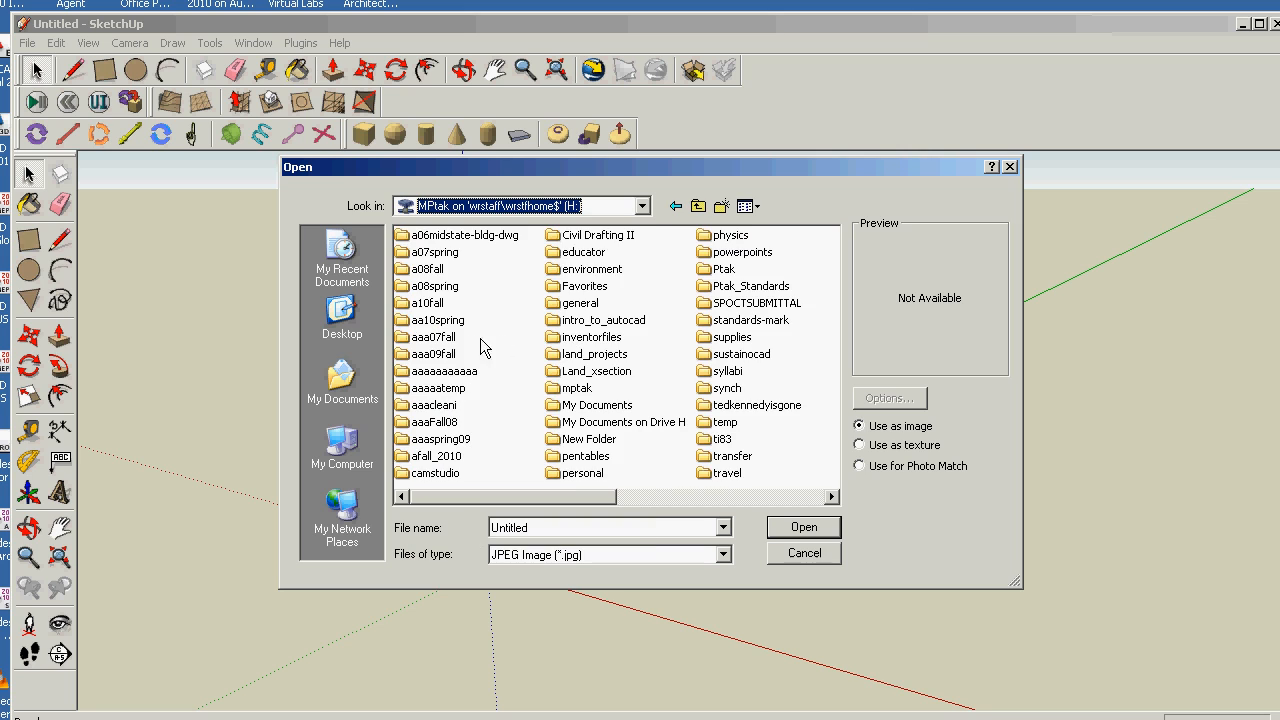
double_click(412, 456)
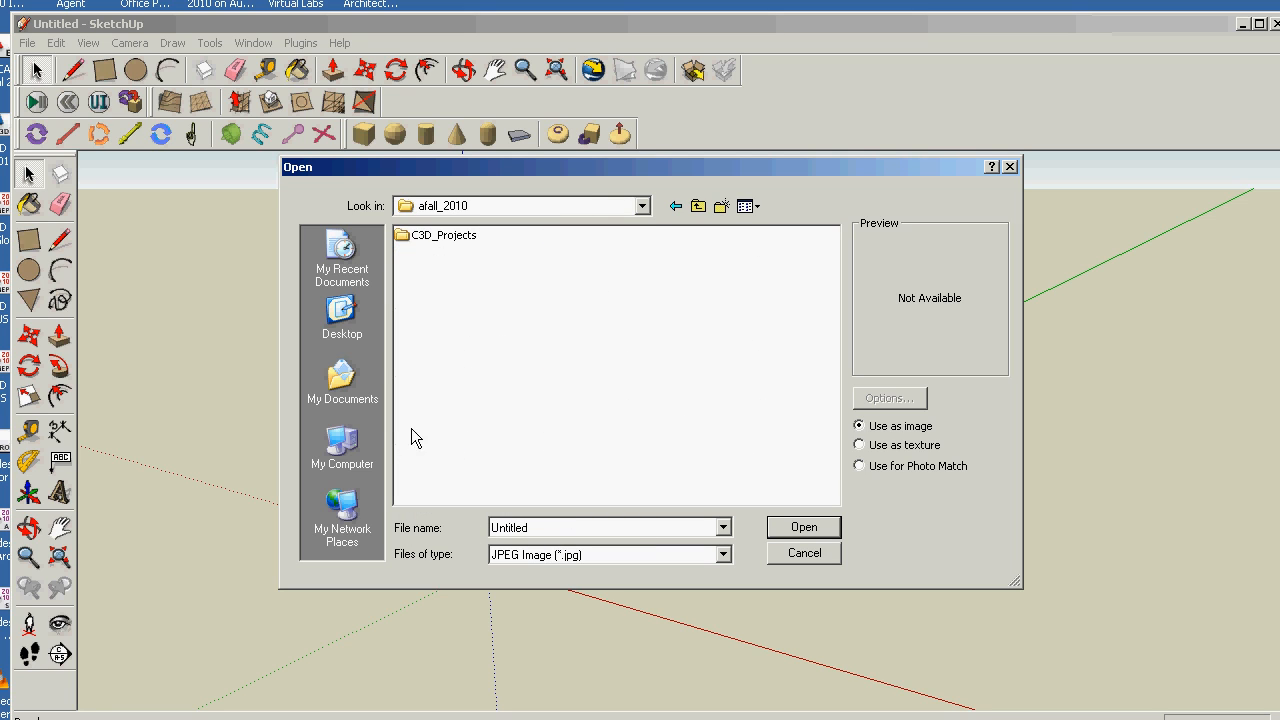
double_click(408, 238)
click(406, 272)
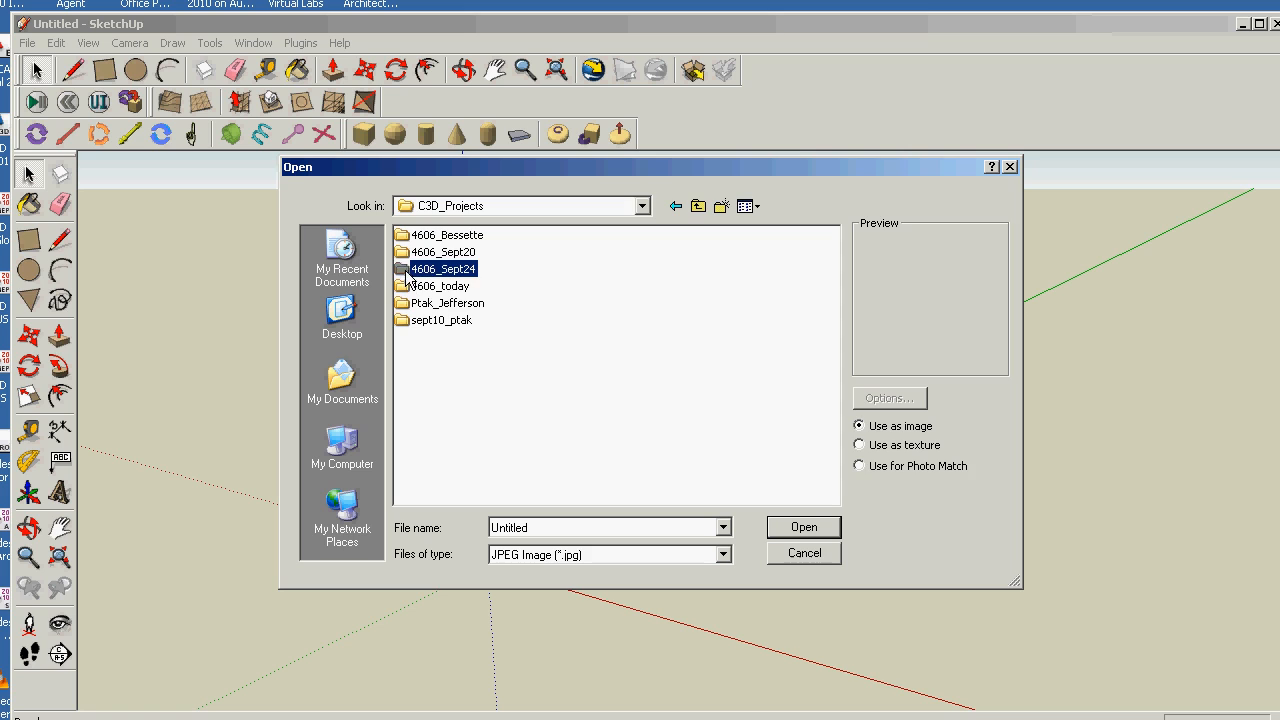
double_click(403, 272)
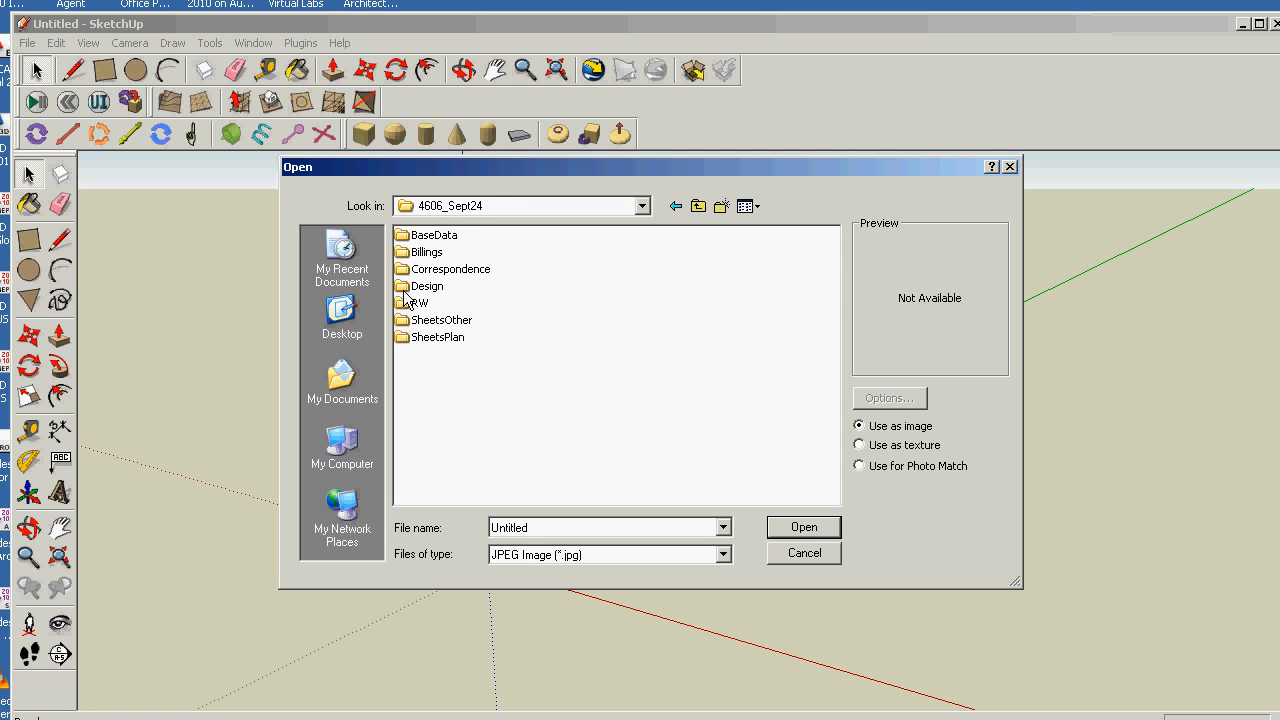
double_click(404, 290)
double_click(414, 306)
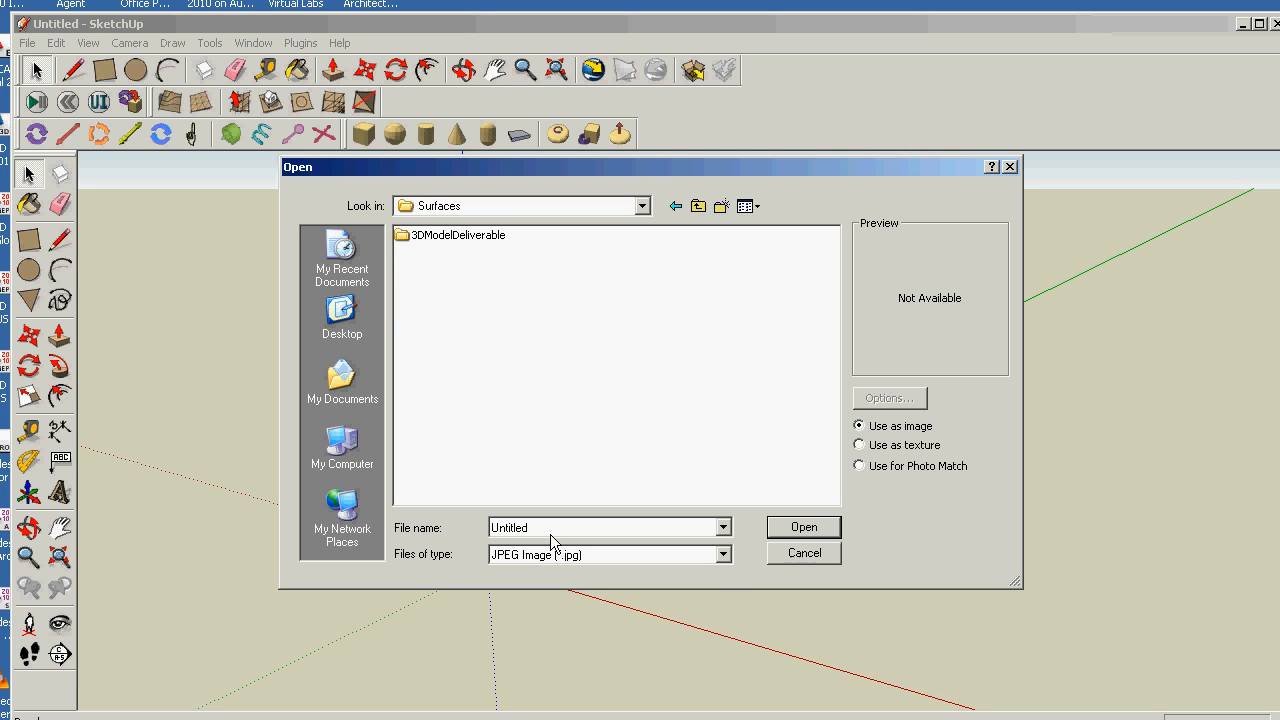
- Show ACAD files (*.dwg, *.dxf) and import the 4606_finished_extract drawing, closing the import results
click(723, 555)
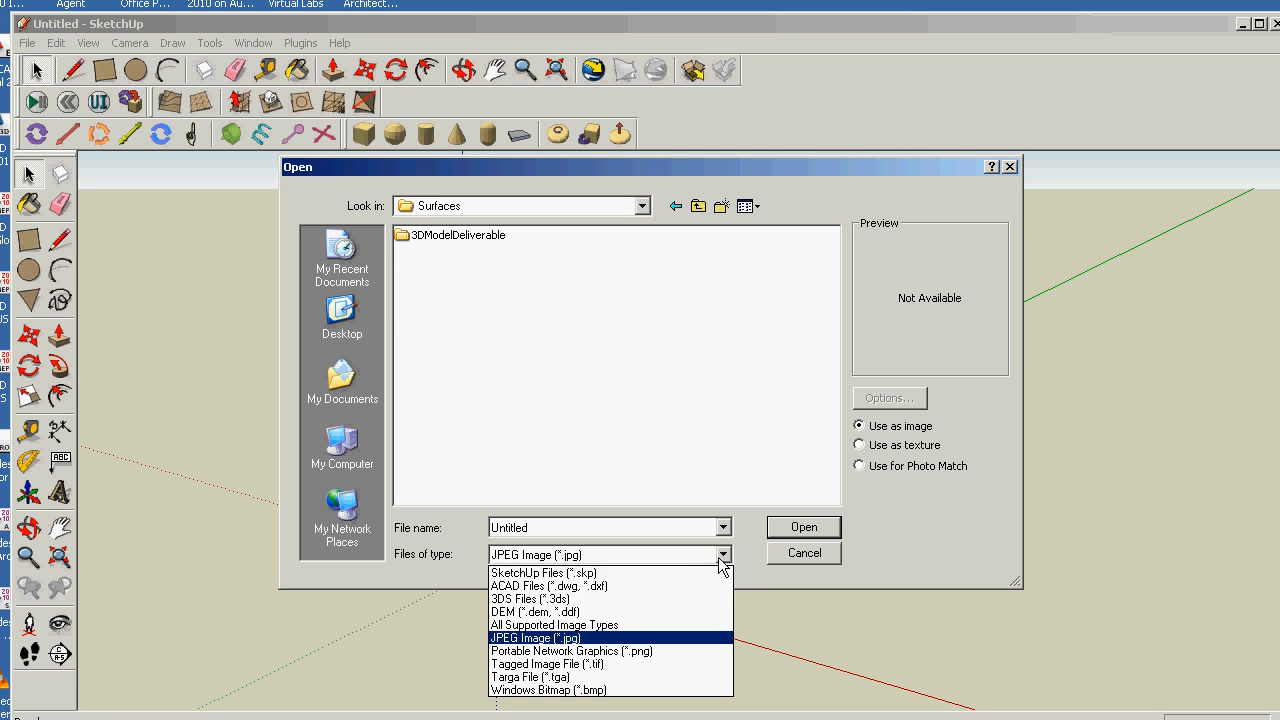
click(596, 586)
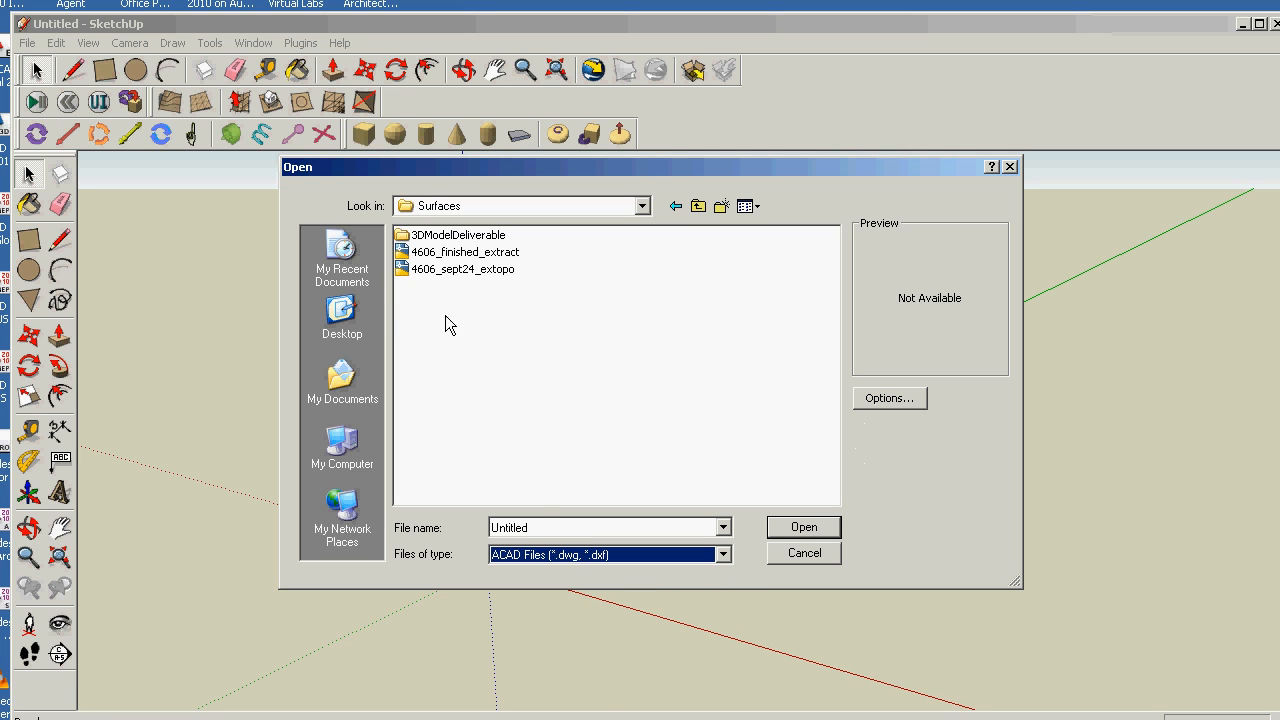
click(465, 252)
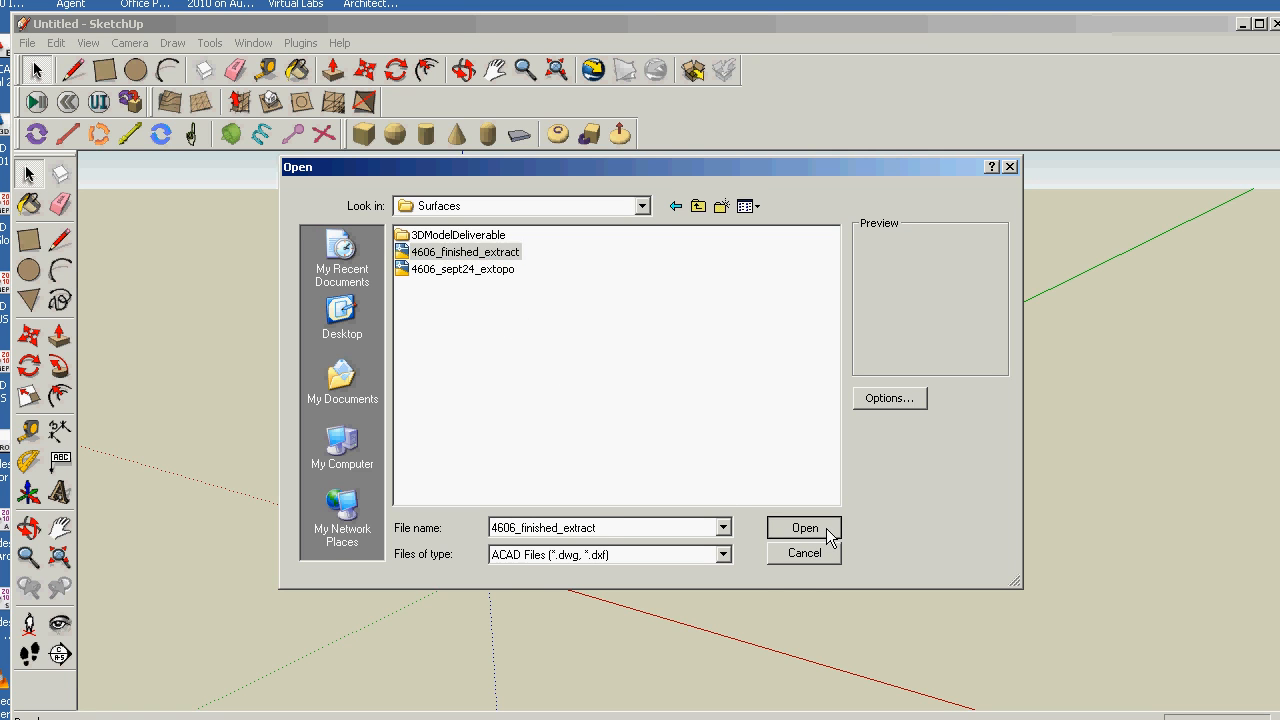
click(826, 528)
click(704, 500)
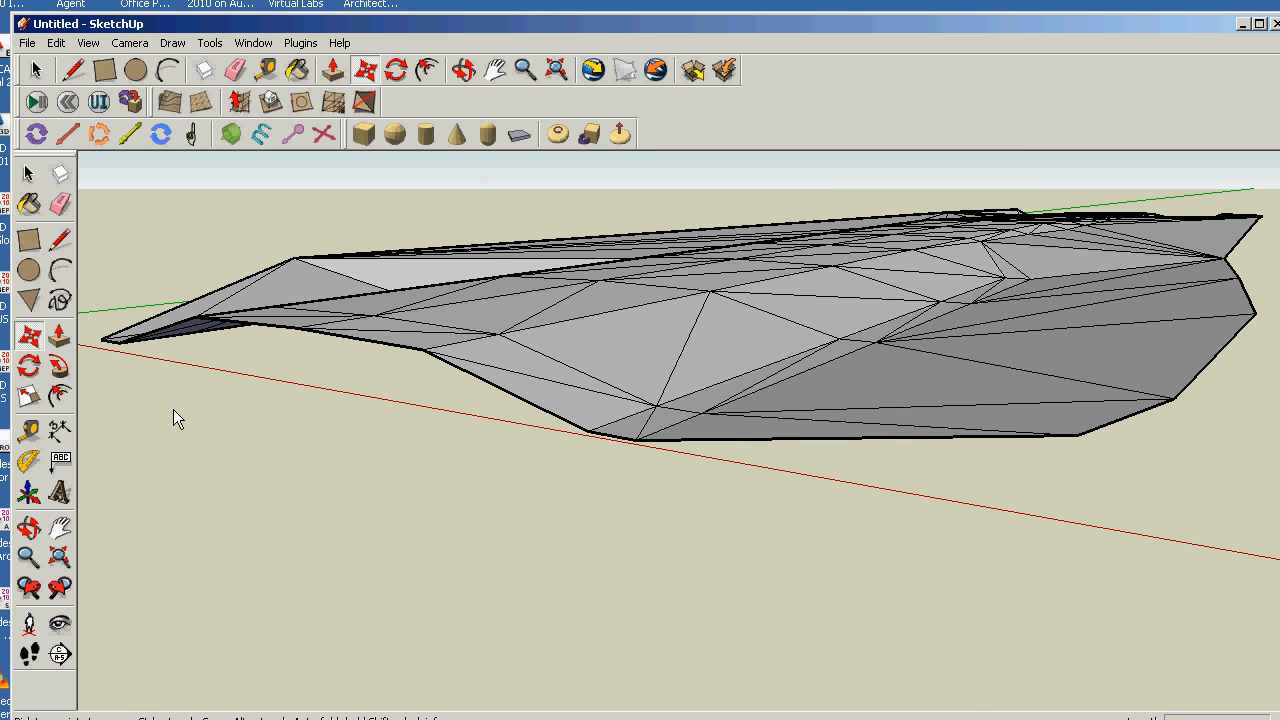
- Place the camera on the near end of the imported road surface, facing along the road, with an eye height of 5'
click(29, 528)
drag(269, 421, 442, 446)
scroll(442, 446, down, 4)
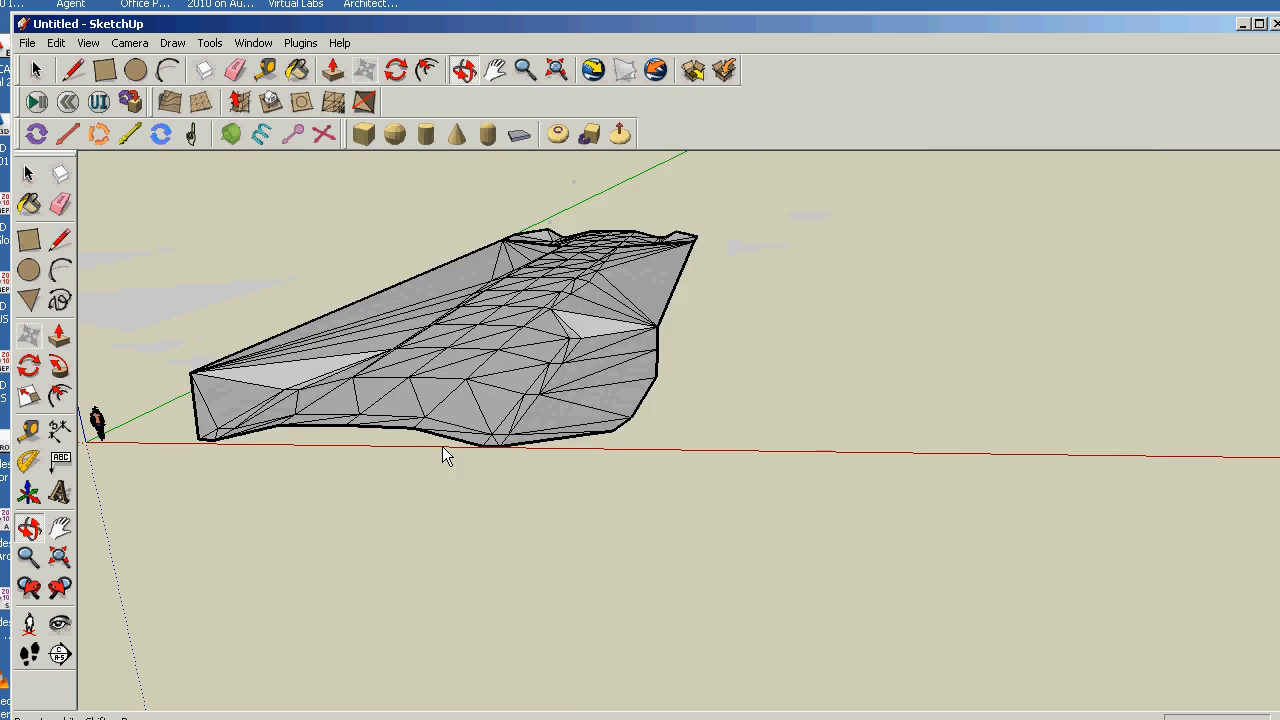
scroll(442, 446, down, 3)
drag(361, 462, 448, 450)
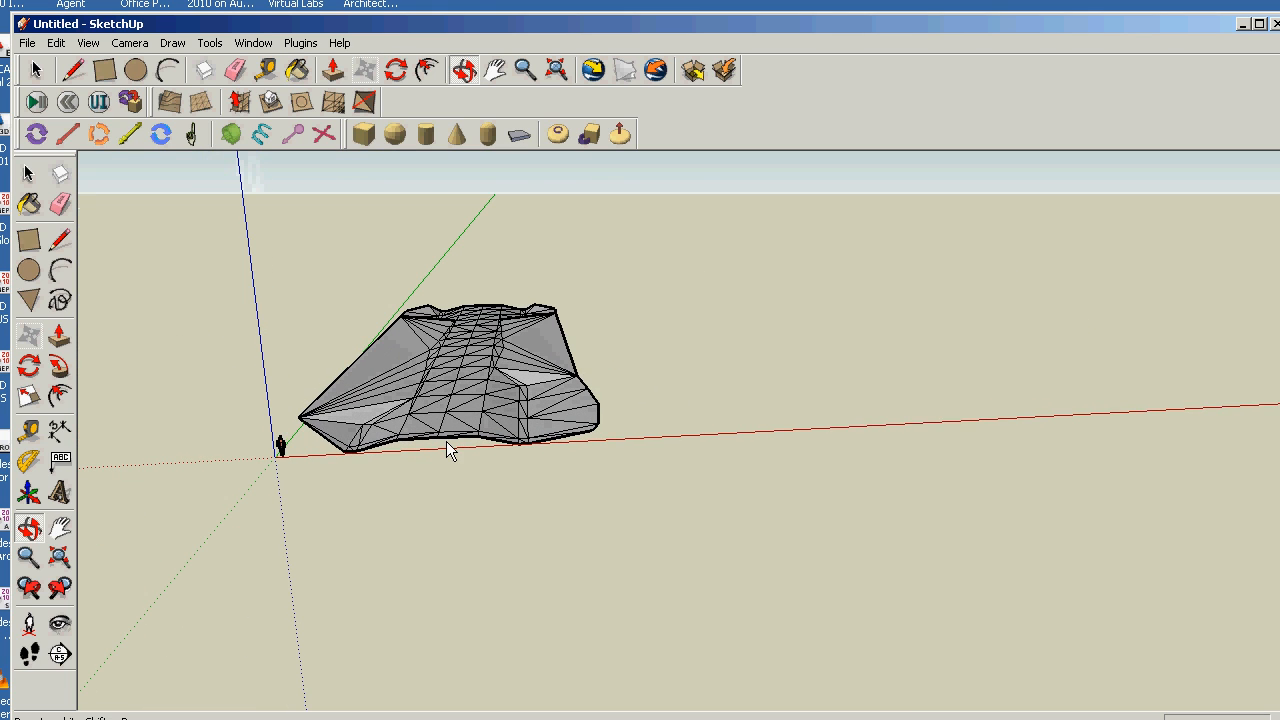
click(30, 628)
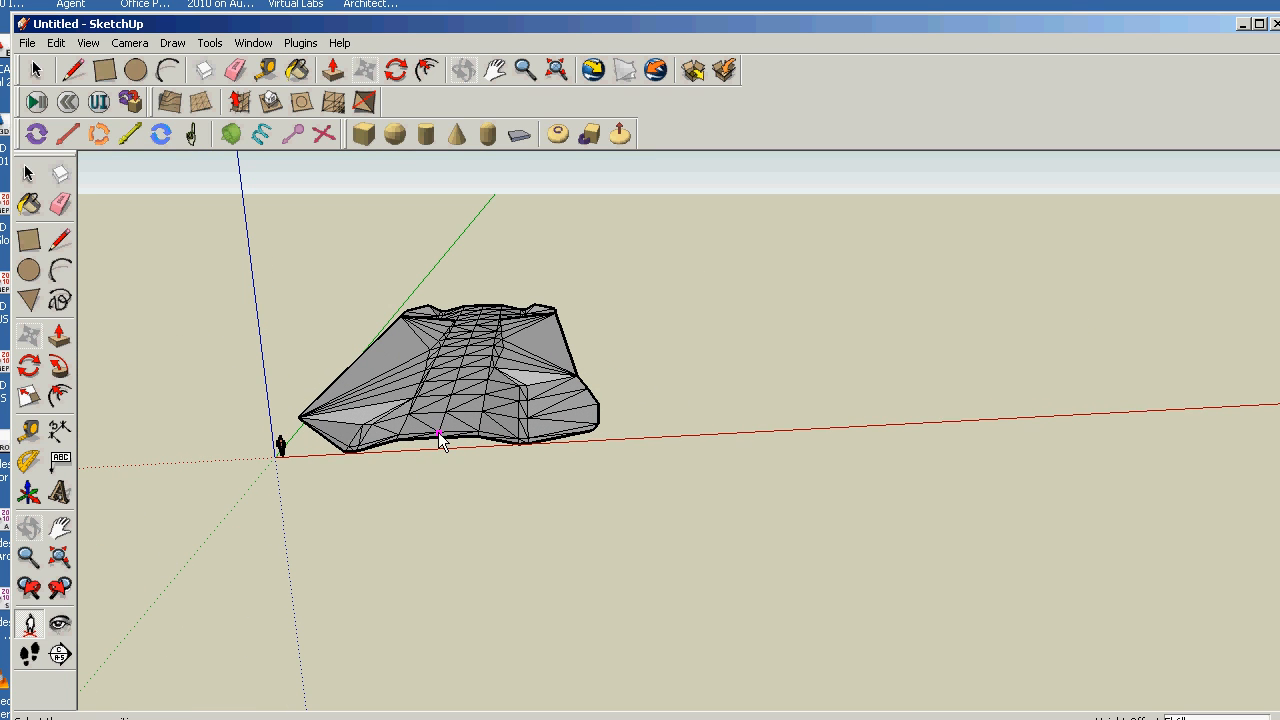
drag(441, 440, 475, 331)
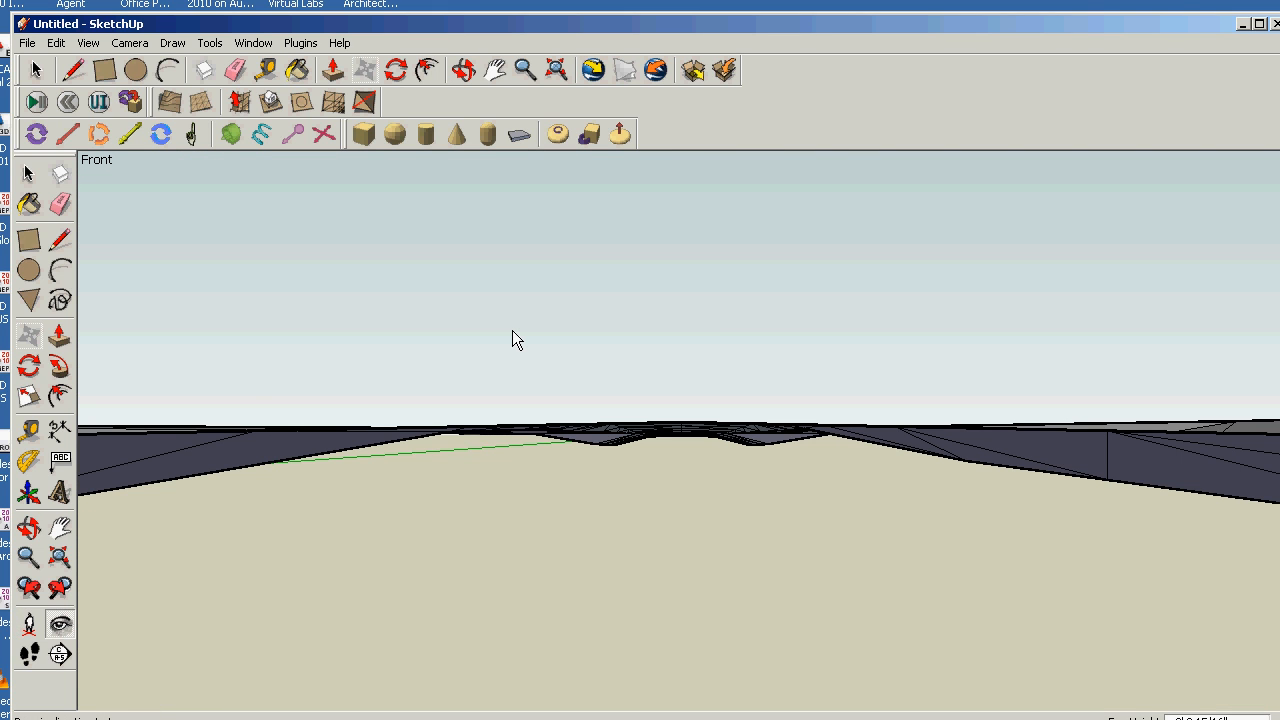
text(5')
key(Return)
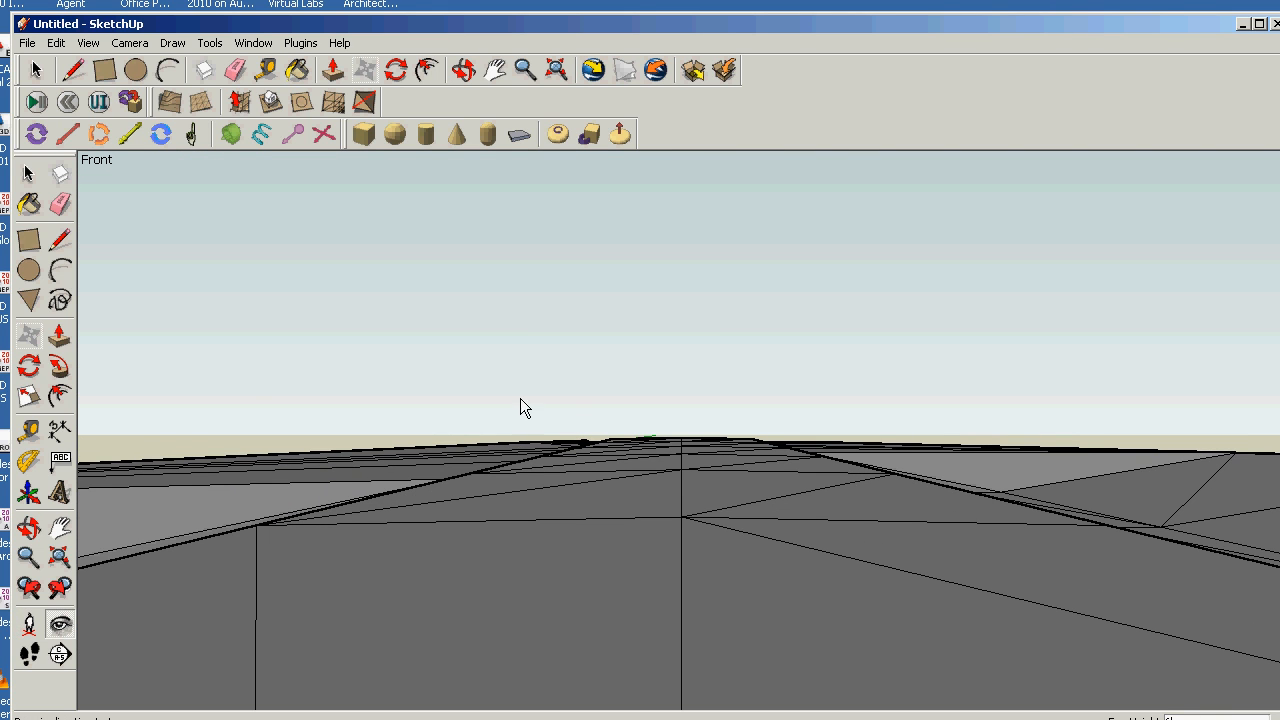
- Walk forward along the road surface, look around toward the side, and continue walking through the model
click(29, 654)
drag(646, 648, 657, 507)
click(60, 624)
drag(600, 575, 1047, 562)
click(29, 655)
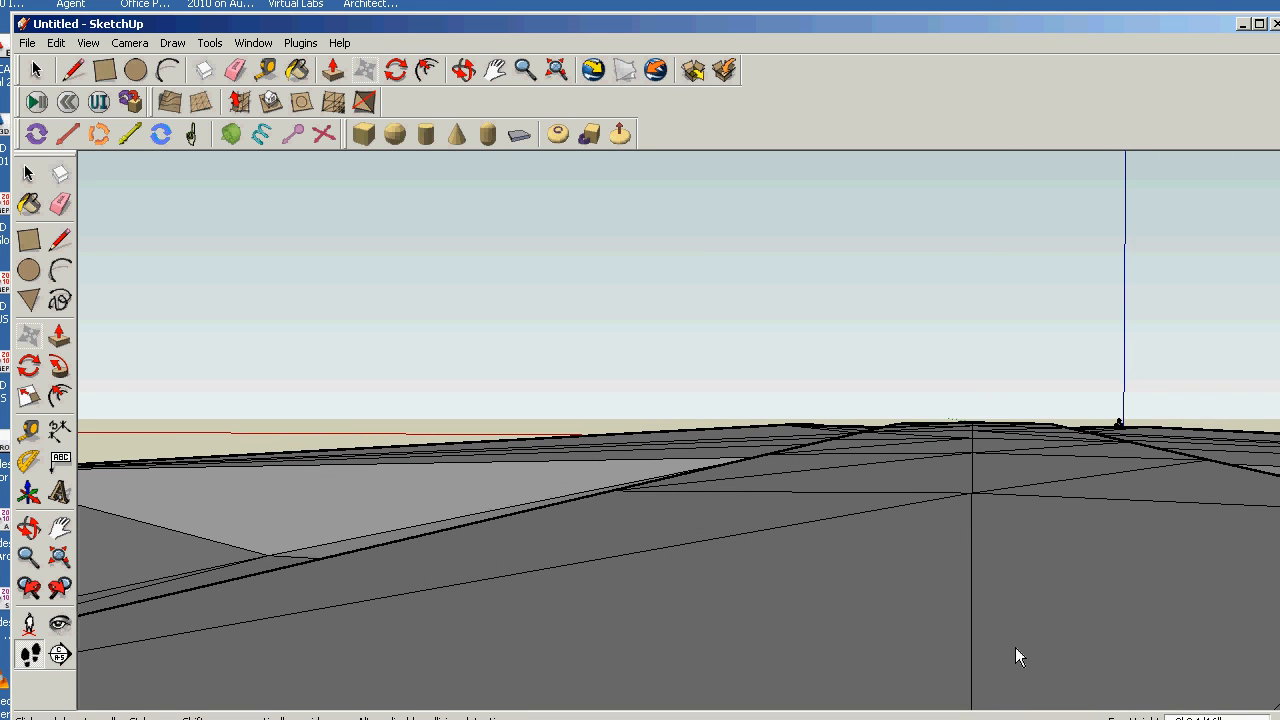
drag(1015, 647, 1137, 349)
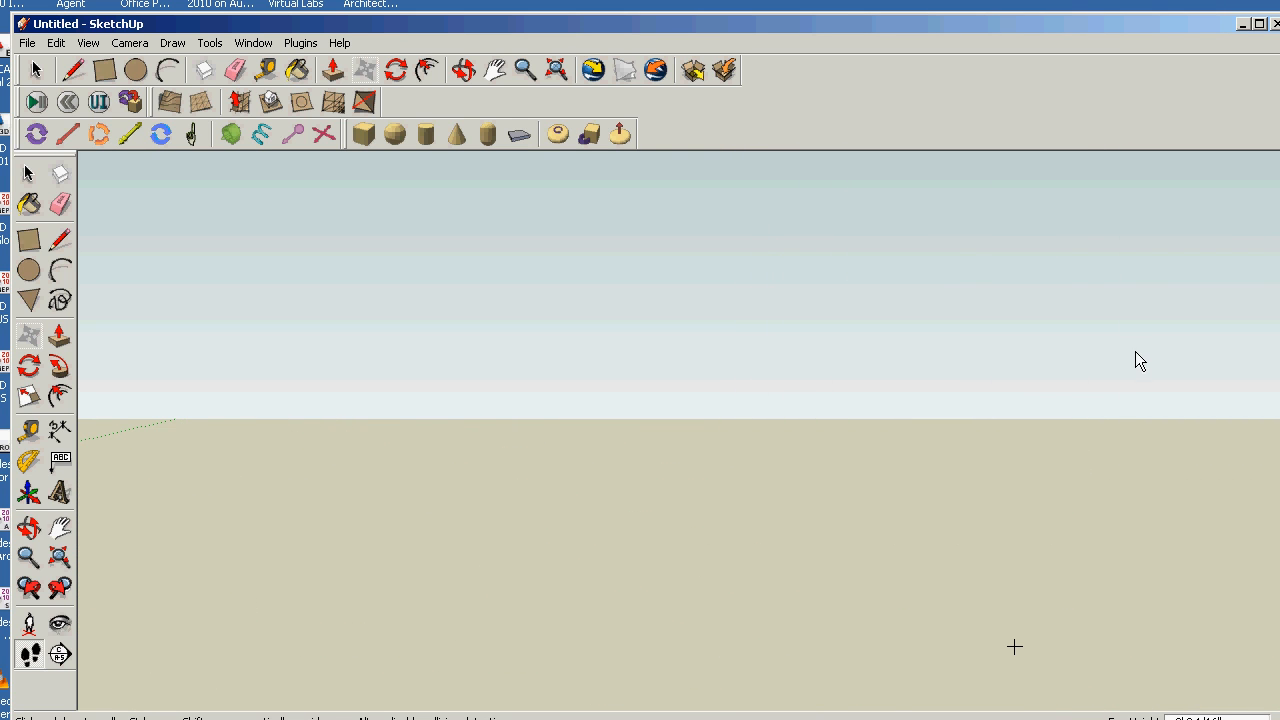